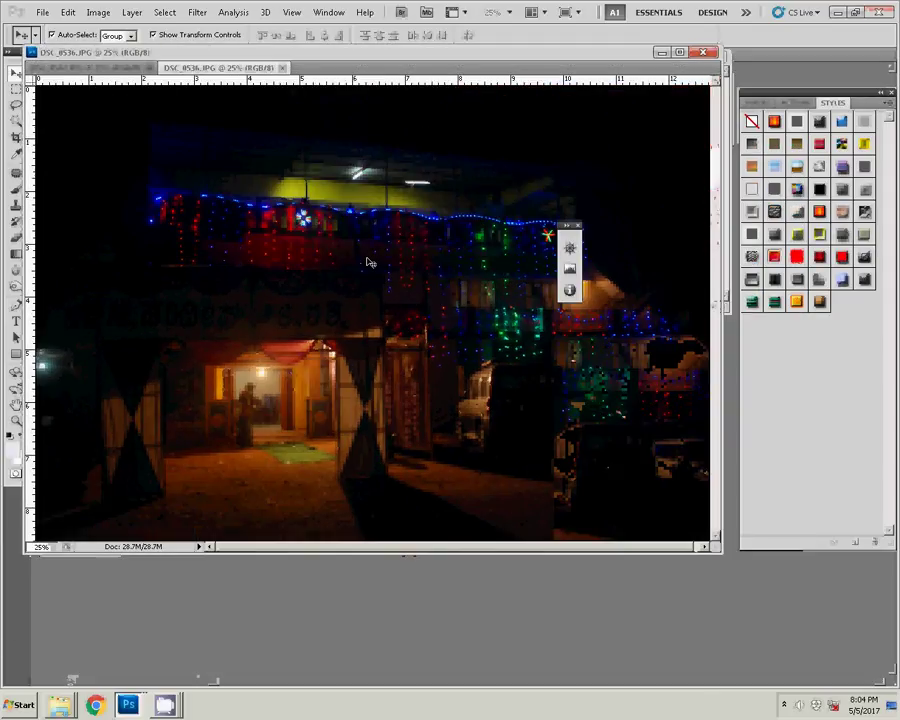
Step: Resize the DSC_0536 night photo to 8 inches wide
key(ctrl+alt+i)
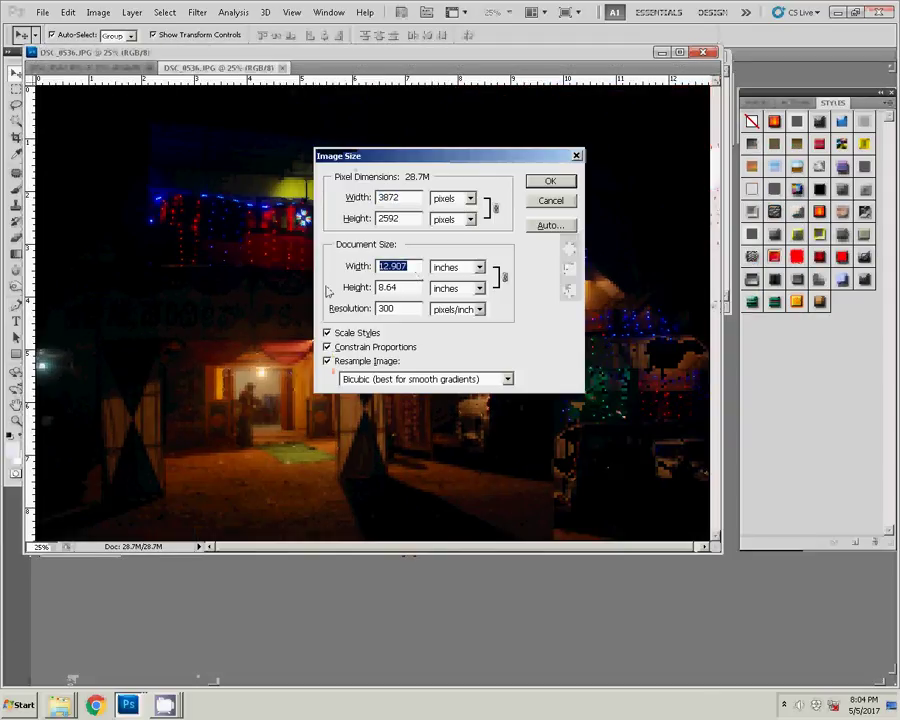
text(8)
click(560, 183)
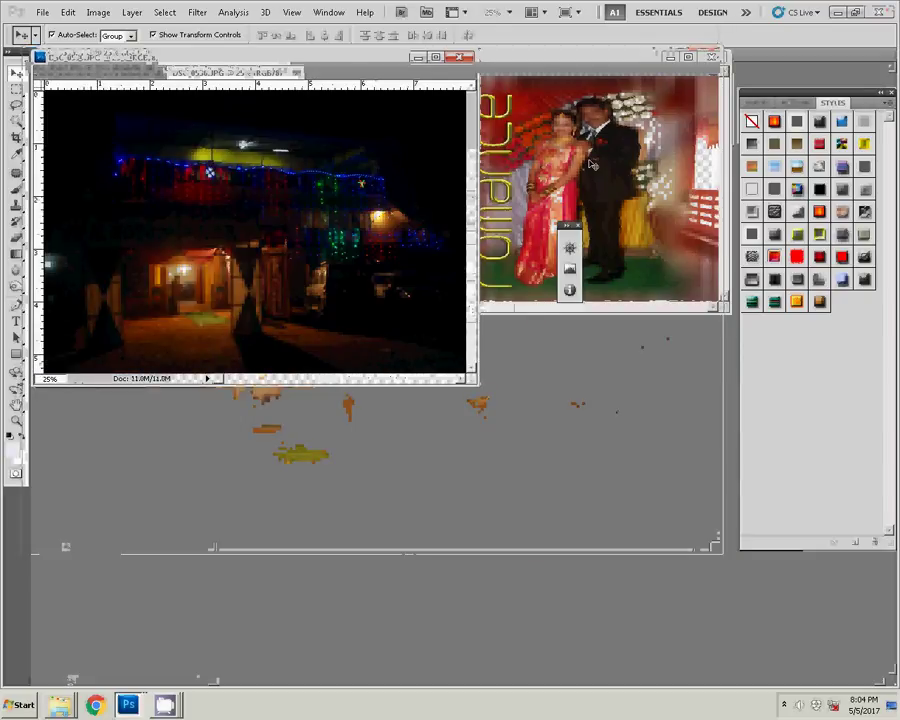
Step: Place the resized night photo into 21.psd and nudge it up and left to the top-left
mouse_move(419, 119)
mouse_down()
mouse_move(587, 174)
mouse_move(170, 125)
mouse_move(163, 115)
mouse_up()
key(shift+Up)
key(shift+Up)
key(shift+Up)
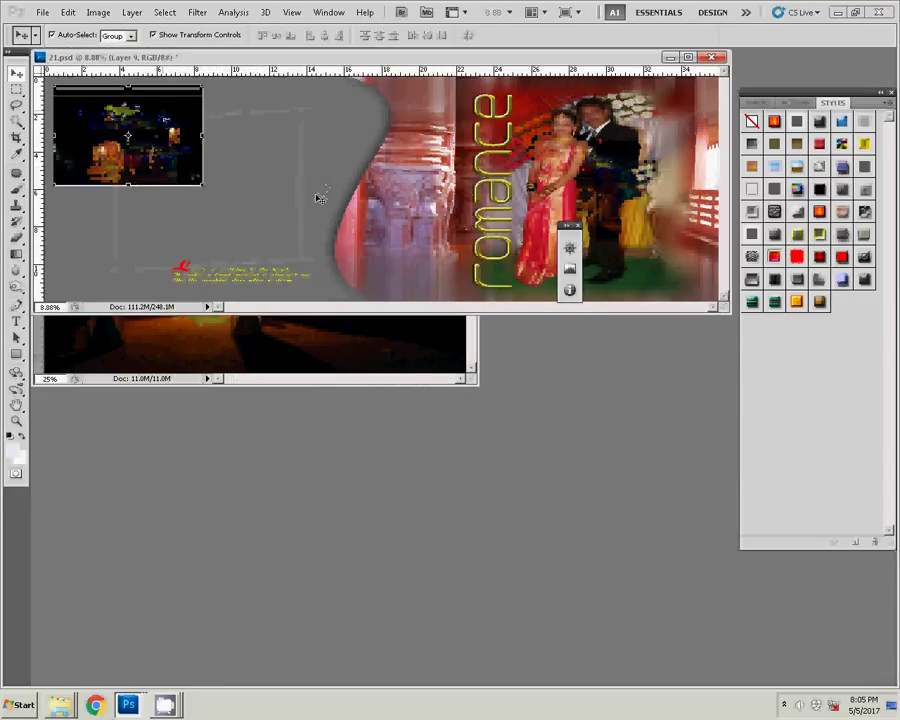
key(shift+Left)
key(shift+Left)
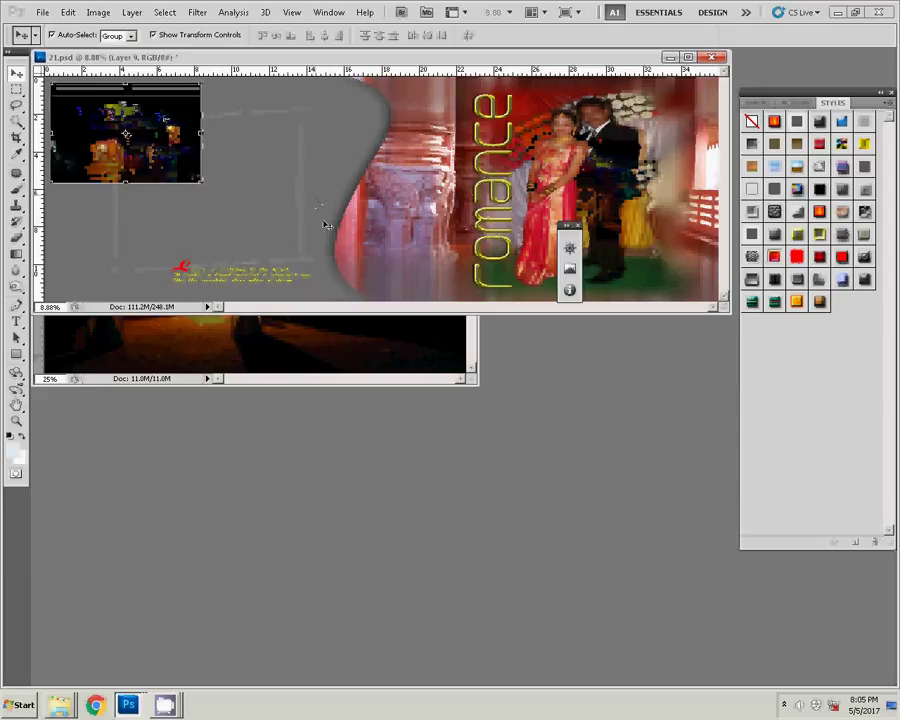
click(281, 358)
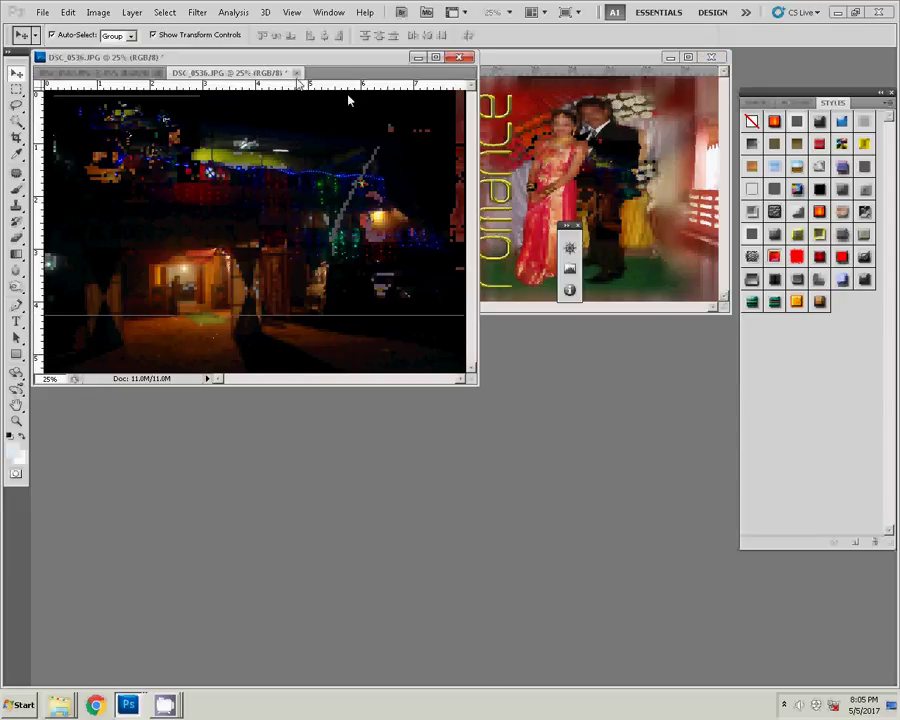
Step: Close DSC_0536 without saving and resize DSC_0537 to 8 inches wide
key(ctrl+w)
click(452, 265)
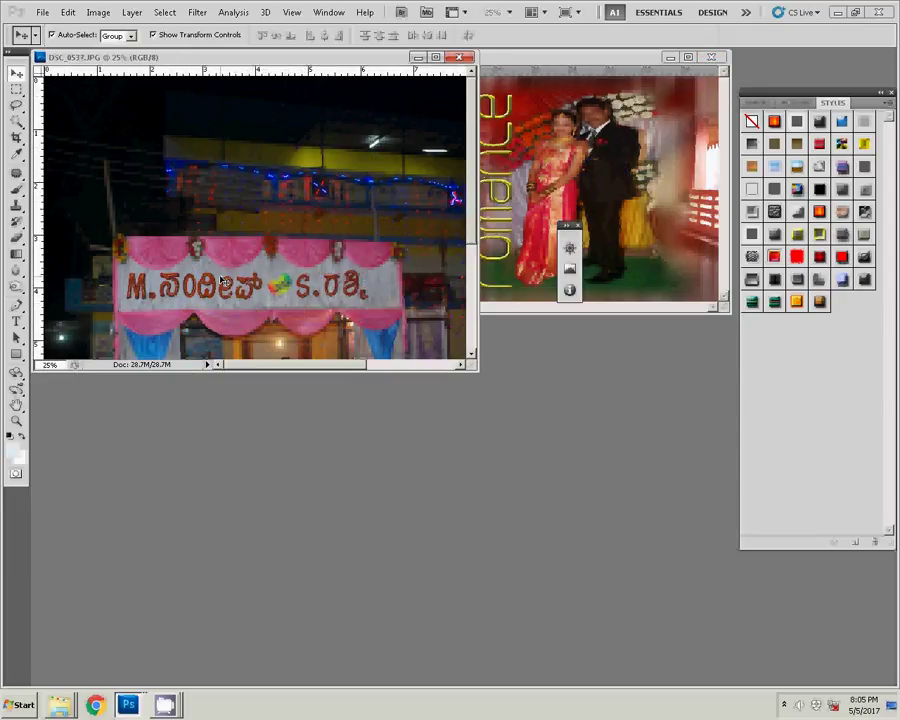
key(ctrl+alt+i)
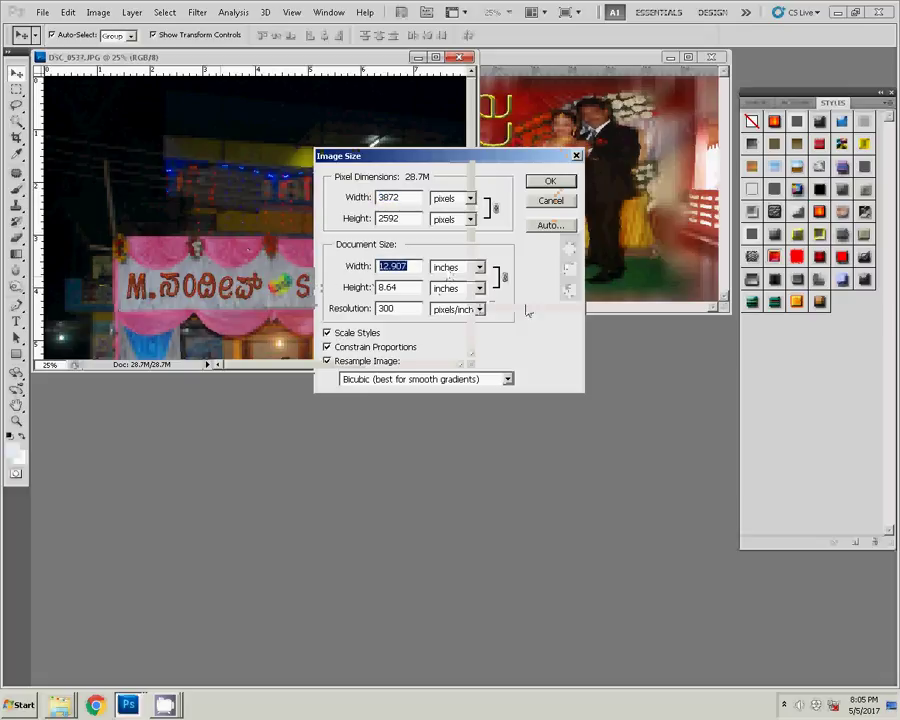
text(8)
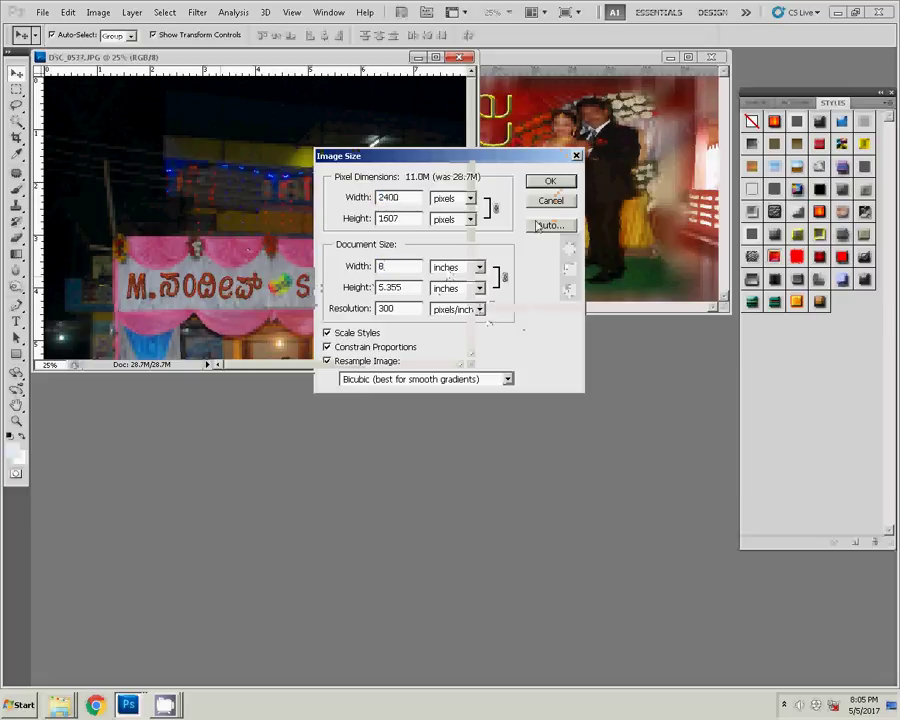
click(550, 181)
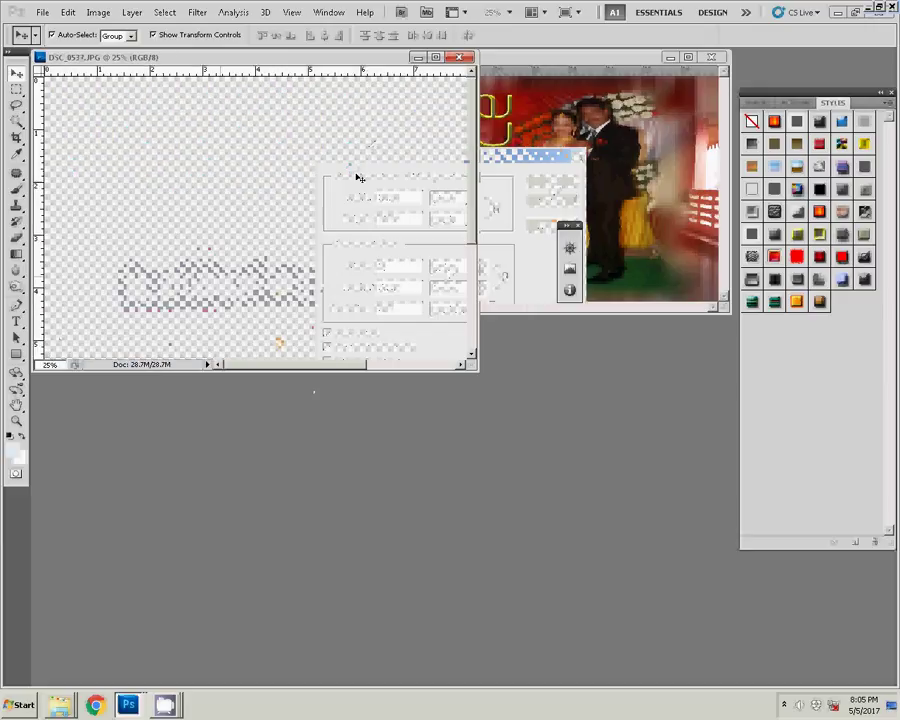
Step: Place DSC_0537 below the night photo in 21.psd and move the yellow caption beside the couple
drag(250, 199, 485, 204)
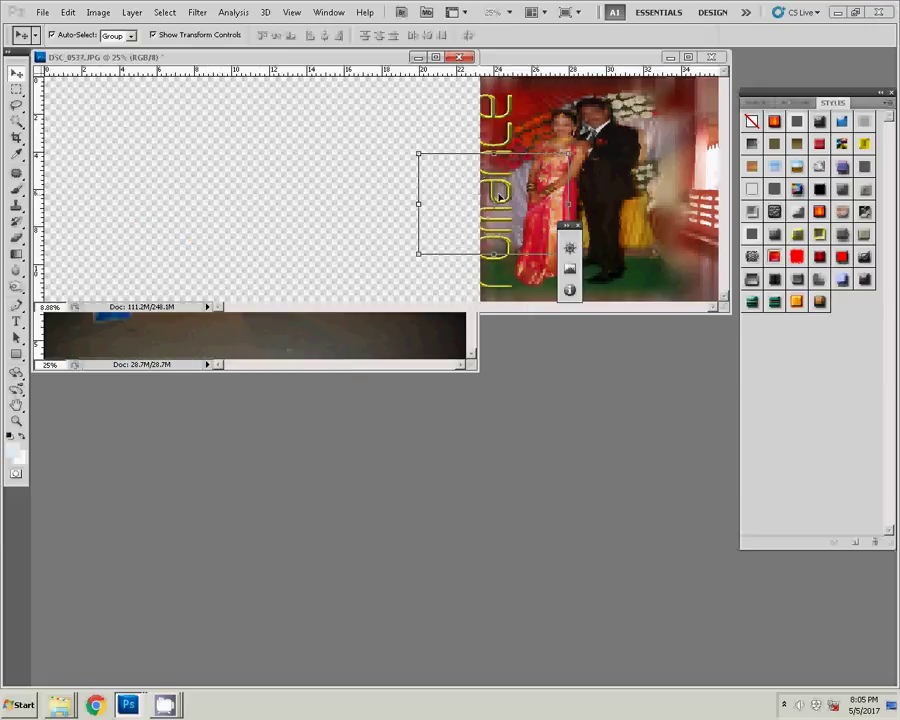
drag(357, 205, 168, 213)
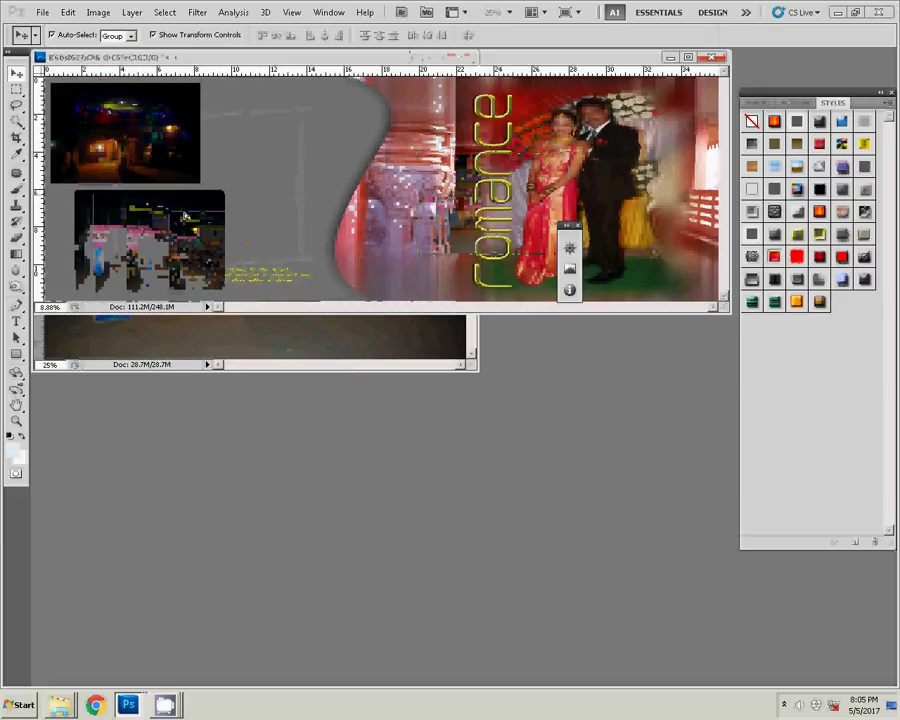
key(ctrl+t)
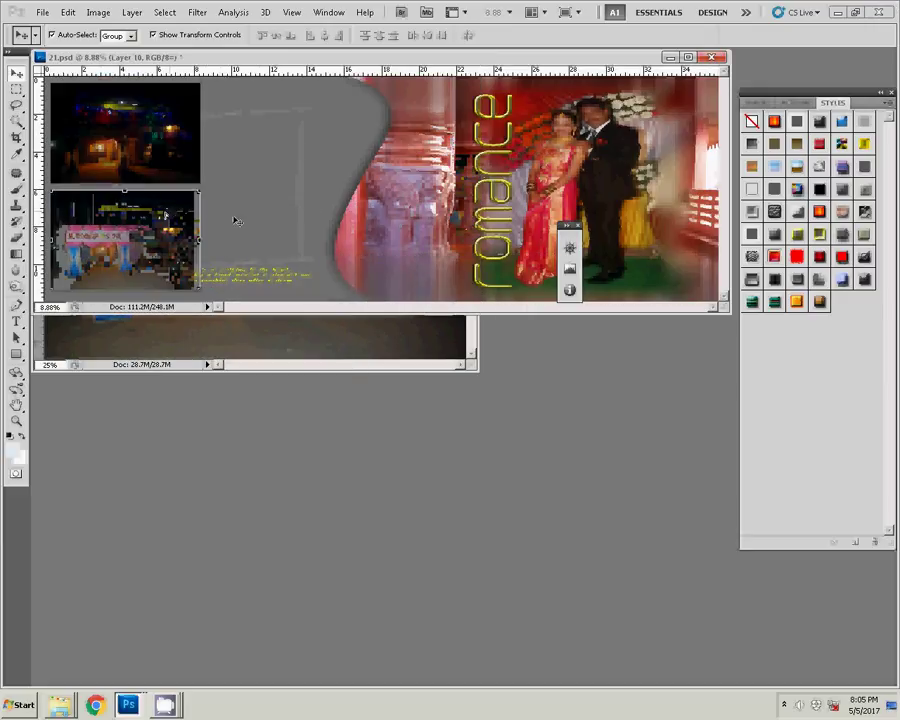
key(Return)
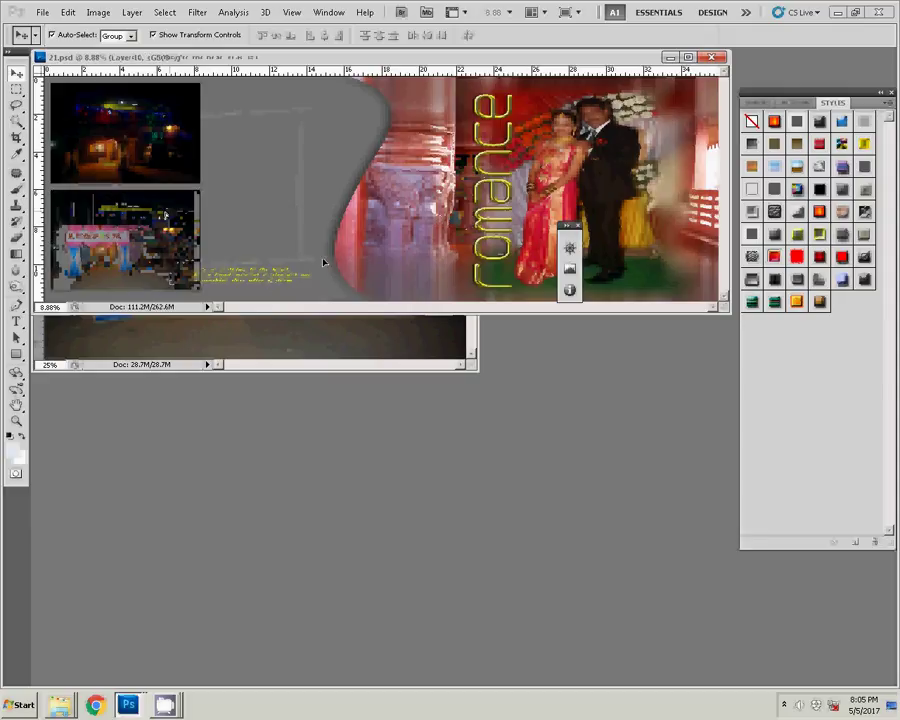
drag(288, 280, 673, 278)
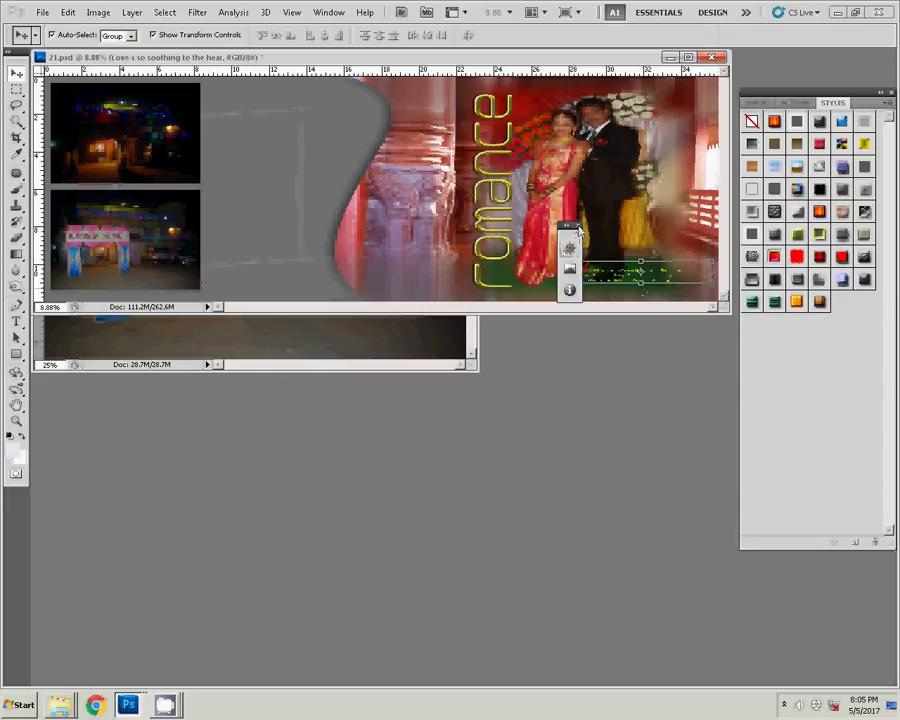
Step: Close the floating Navigator/Info panel and close DSC_0537 without saving
click(578, 226)
click(255, 346)
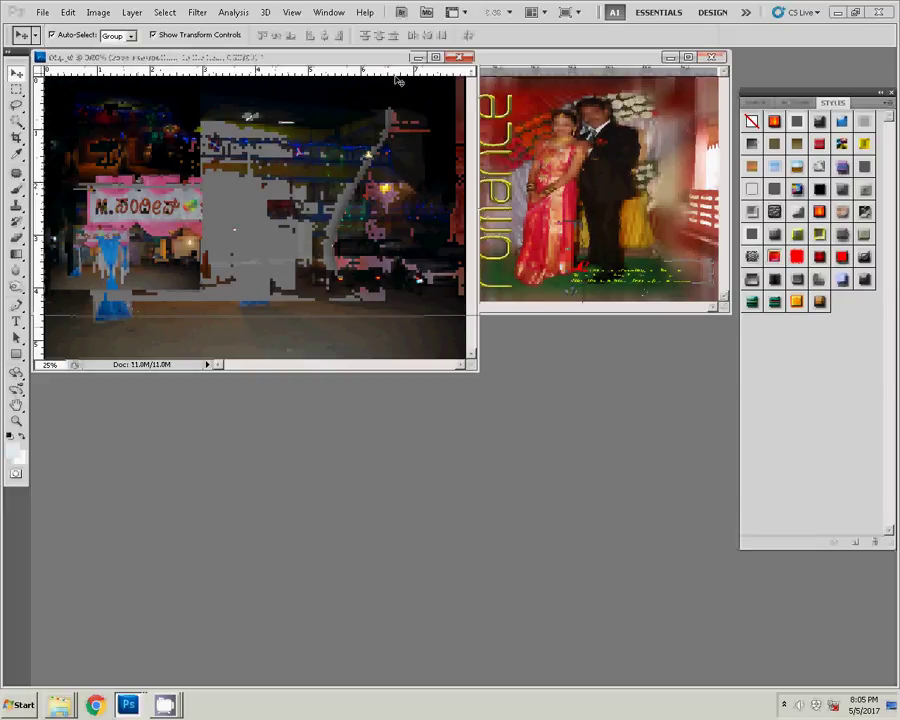
click(459, 57)
click(466, 266)
mouse_move(60, 705)
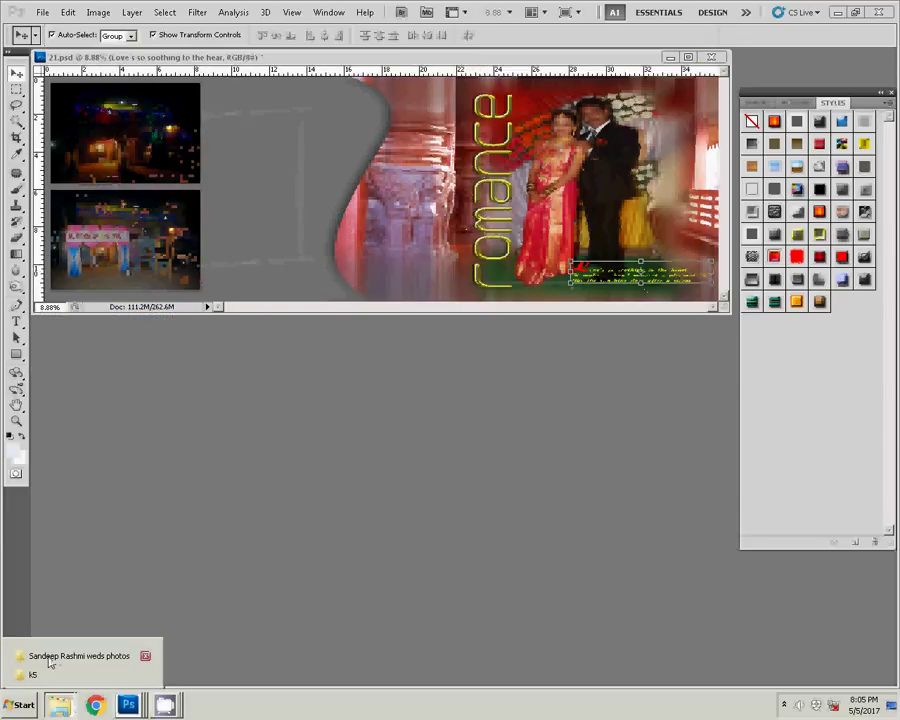
Step: Open DSC_0538 from the wedding photos folder, zoom in on the faces, then close it
click(78, 656)
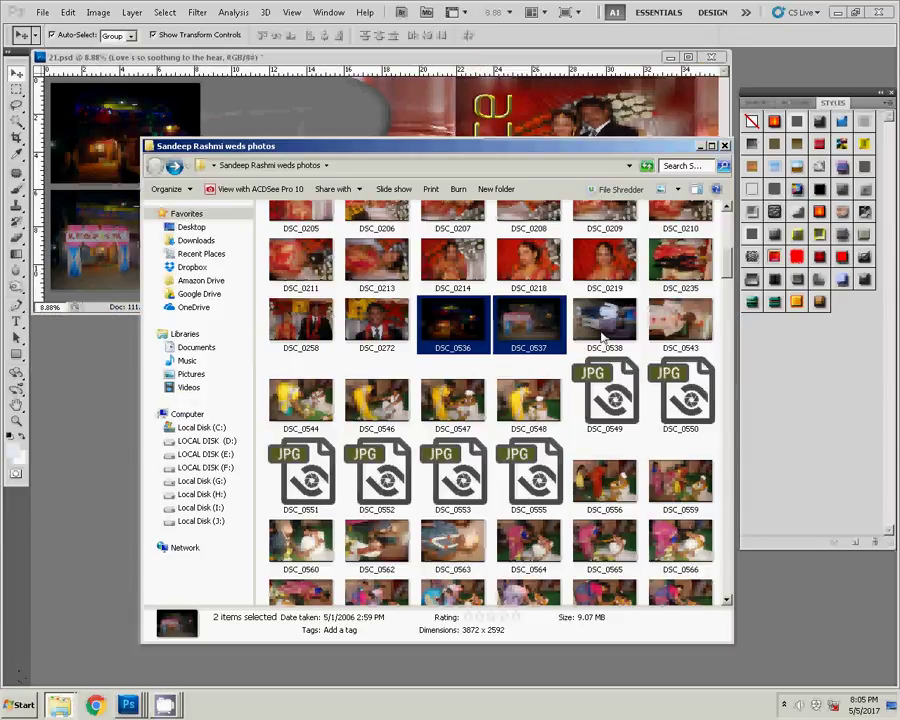
click(604, 338)
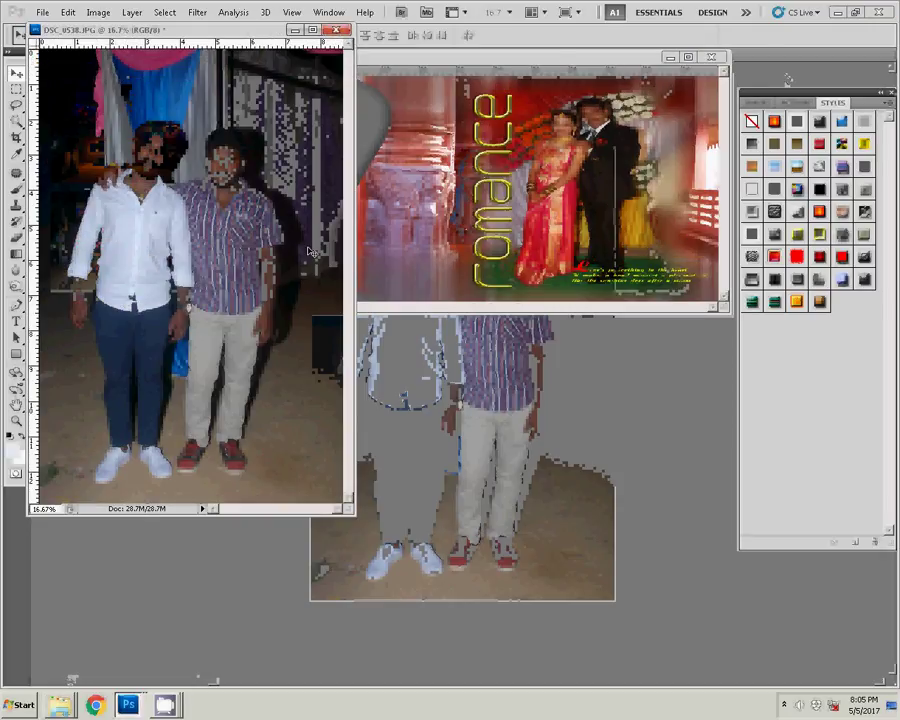
key(z)
drag(187, 147, 199, 275)
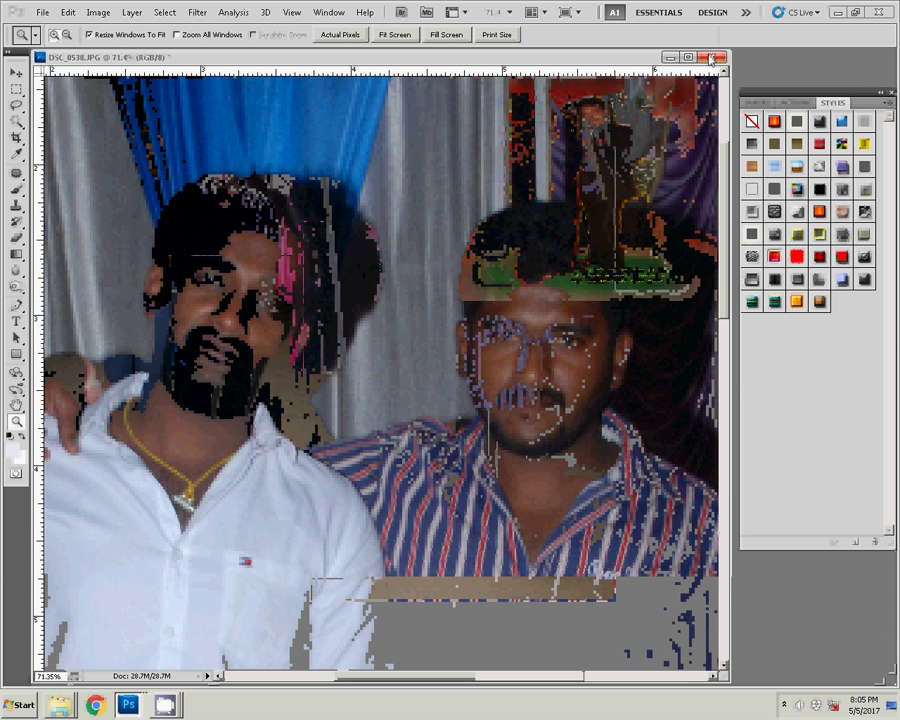
key(ctrl+w)
mouse_move(60, 705)
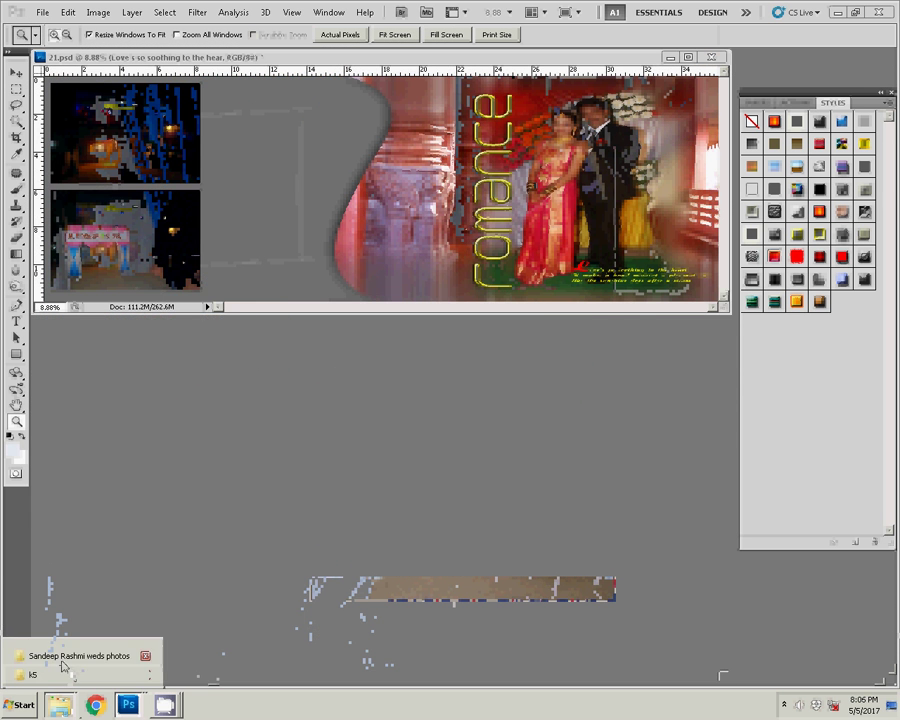
Step: Select DSC_0544 and DSC_0546 in the wedding photos folder and drag them into Photoshop
click(61, 660)
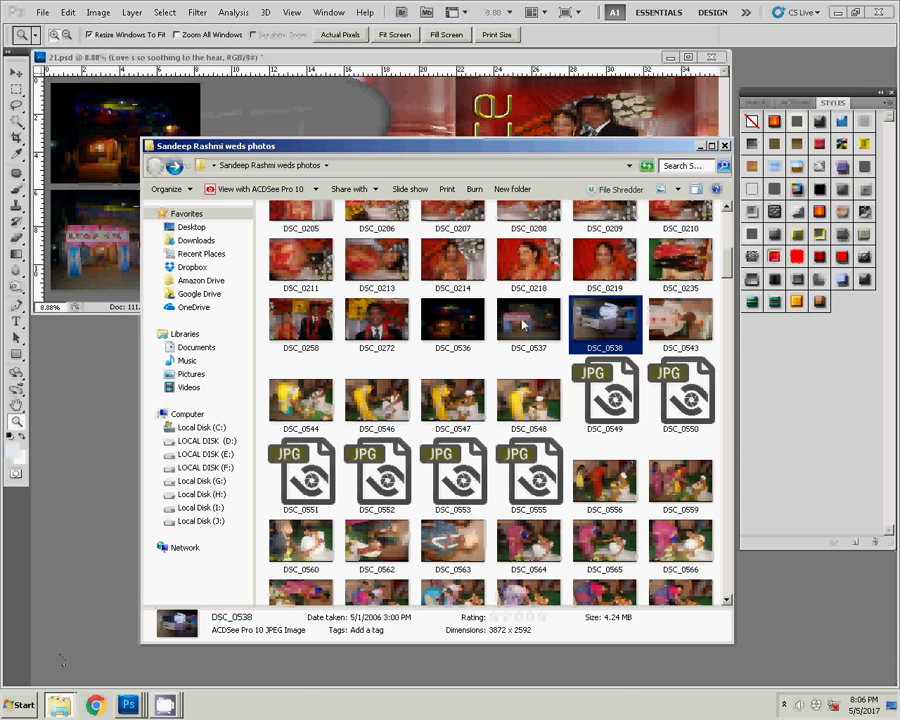
click(700, 375)
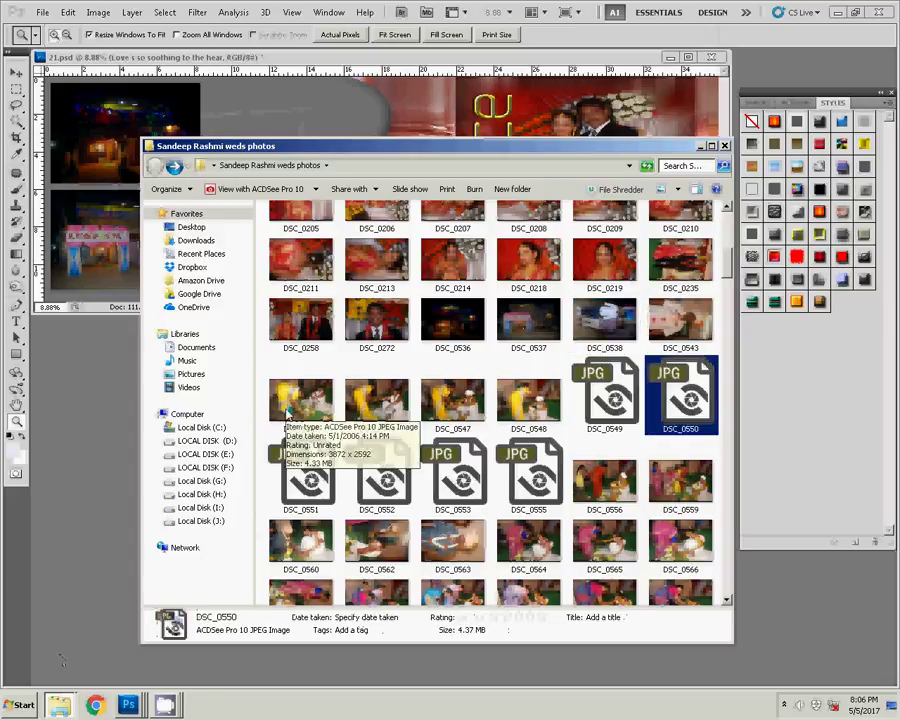
click(290, 400)
ctrl+click(370, 395)
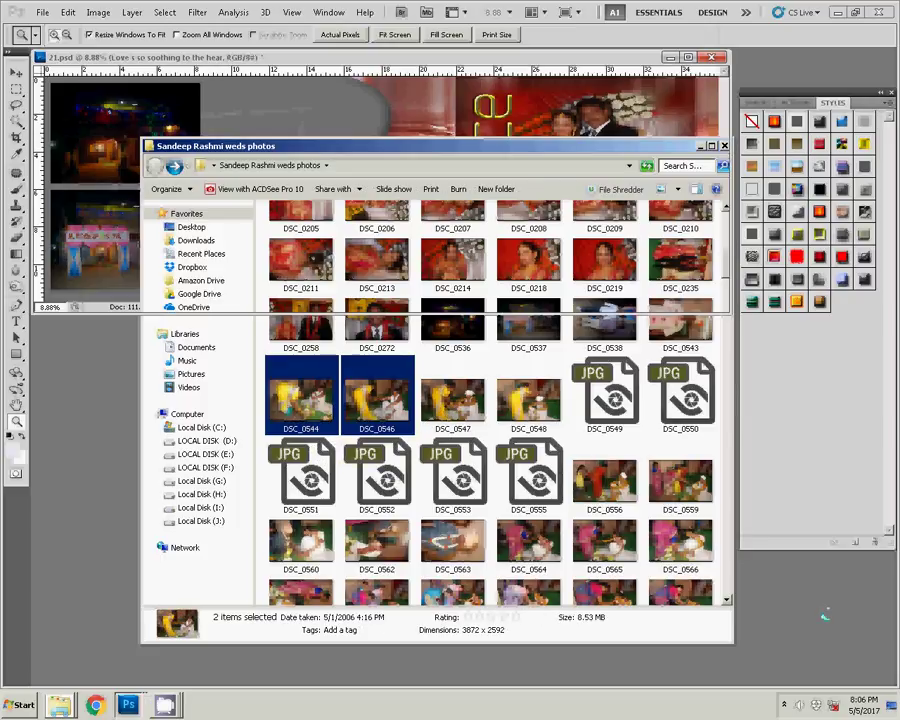
drag(822, 617, 820, 612)
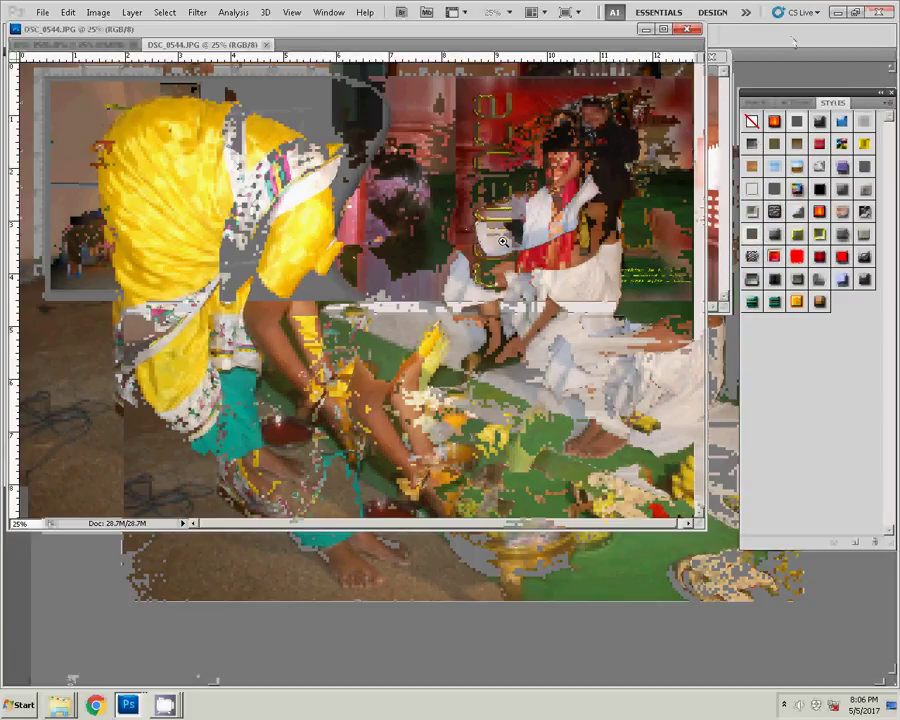
Step: Resize DSC_0544 to 8 inches wide and place it in the album's top-middle slot
key(Tab)
key(Tab)
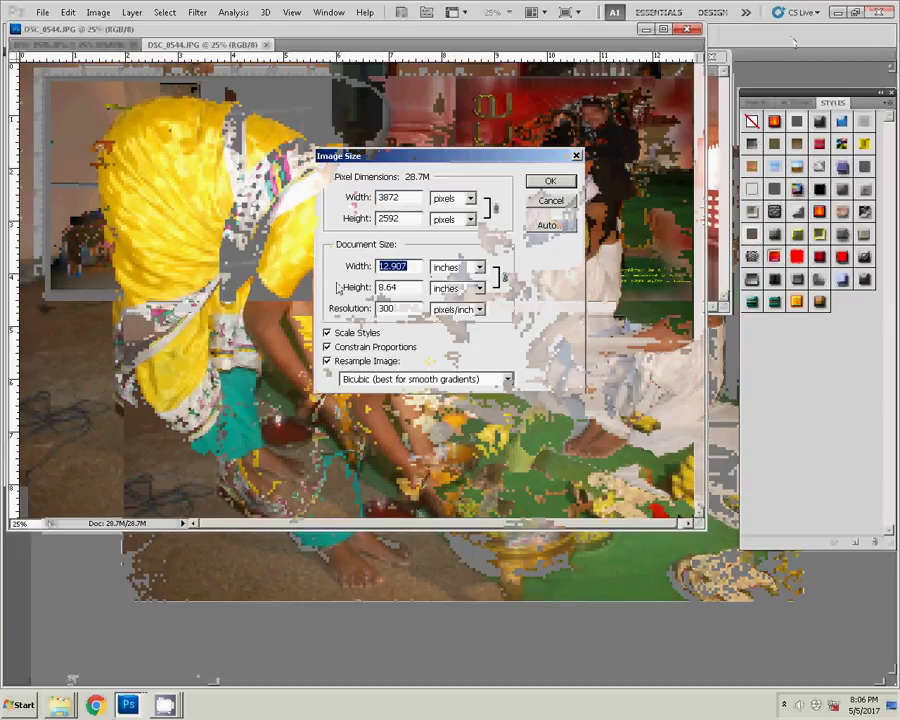
text(8)
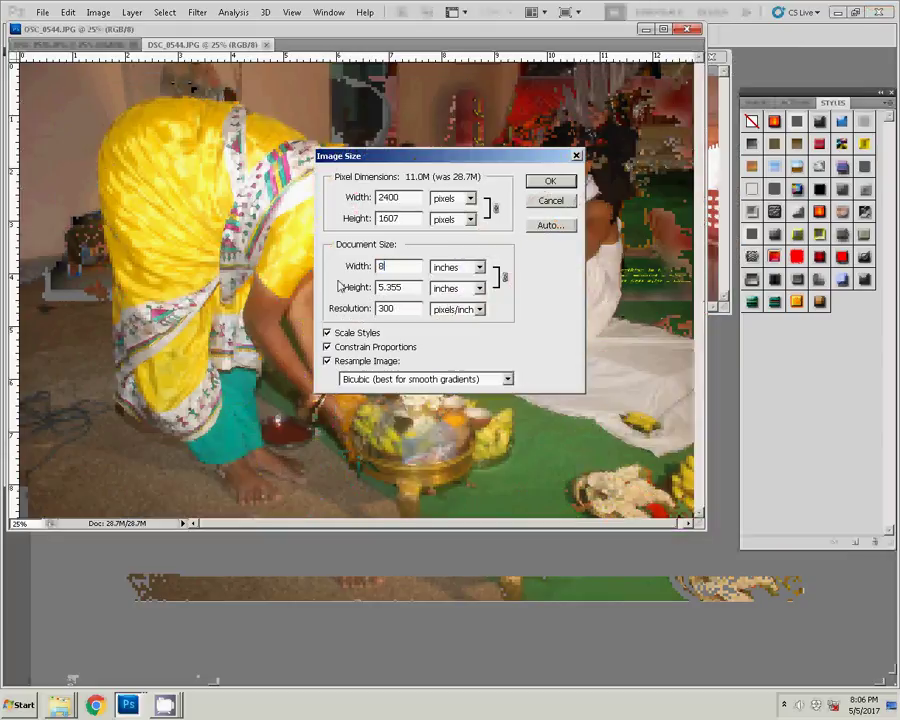
click(563, 183)
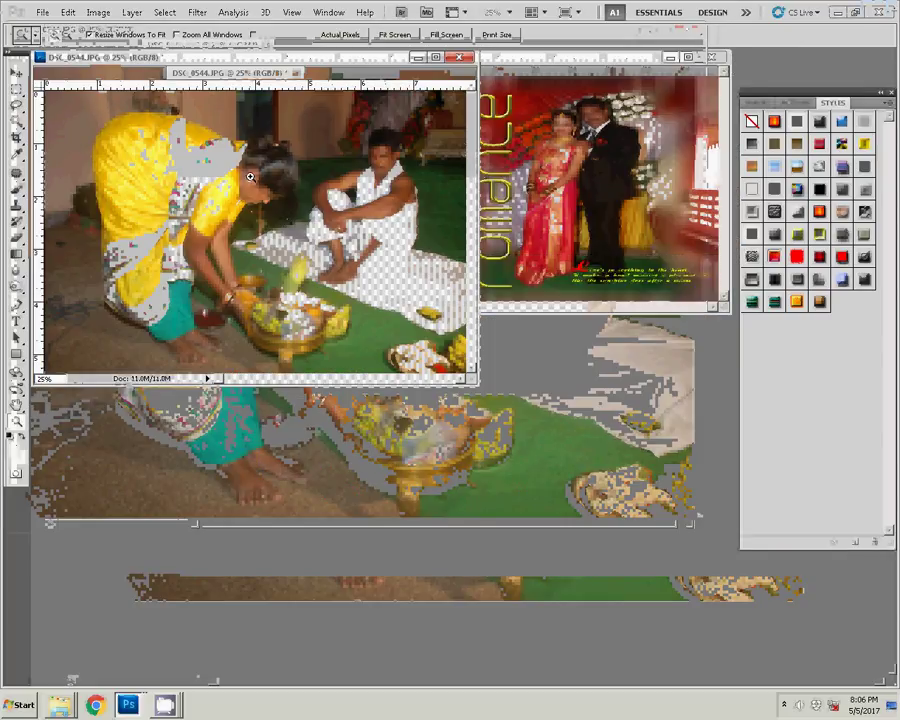
key(v)
drag(253, 176, 578, 165)
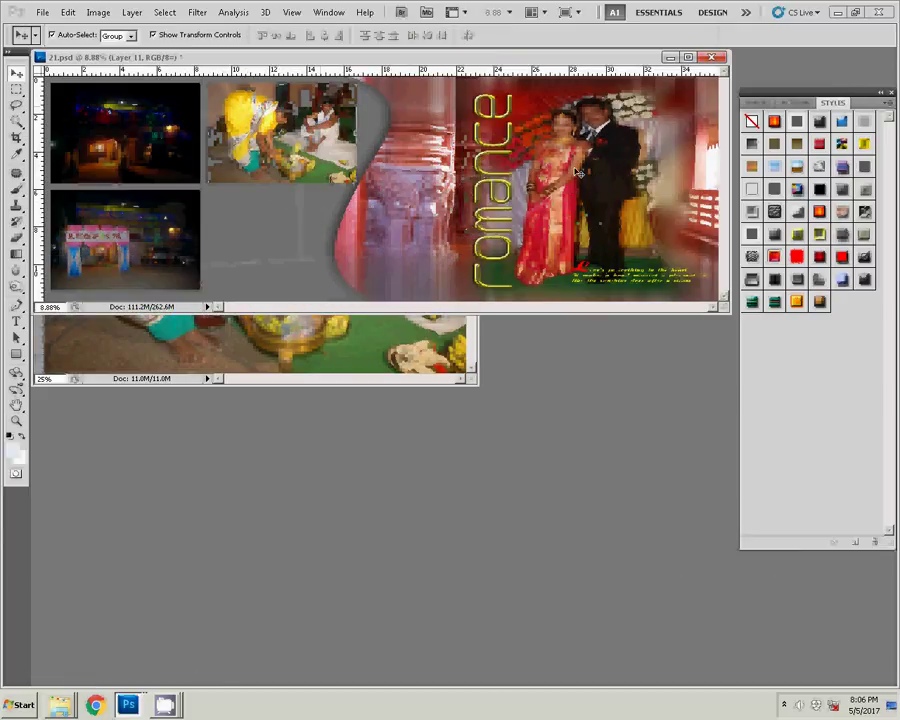
drag(336, 107, 329, 103)
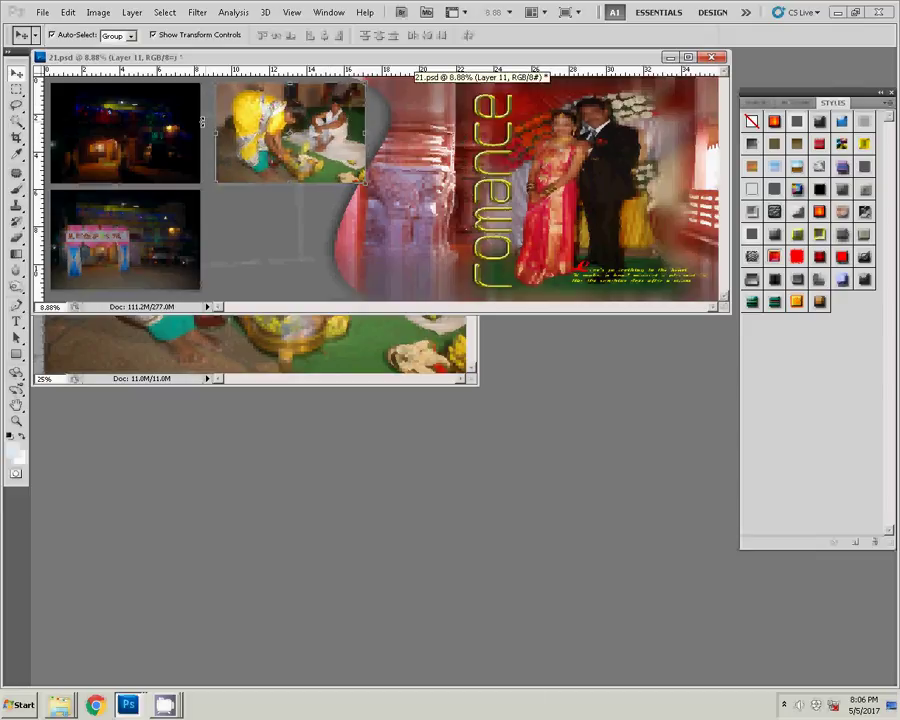
Step: Shift the left-column night and gate photo layers slightly right to align them
click(174, 128)
drag(174, 128, 178, 128)
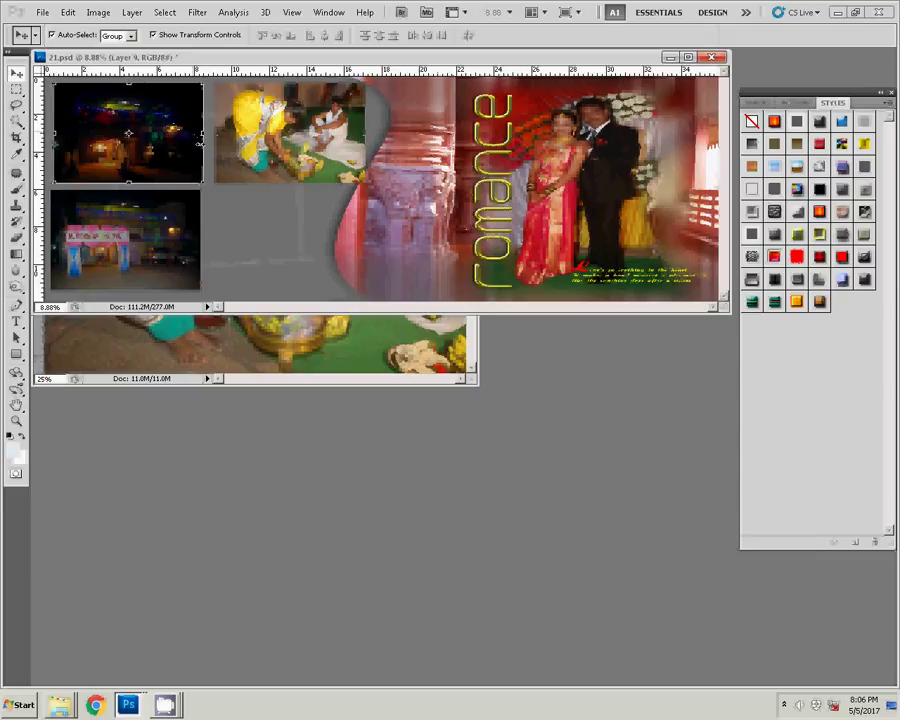
click(143, 255)
drag(142, 255, 144, 256)
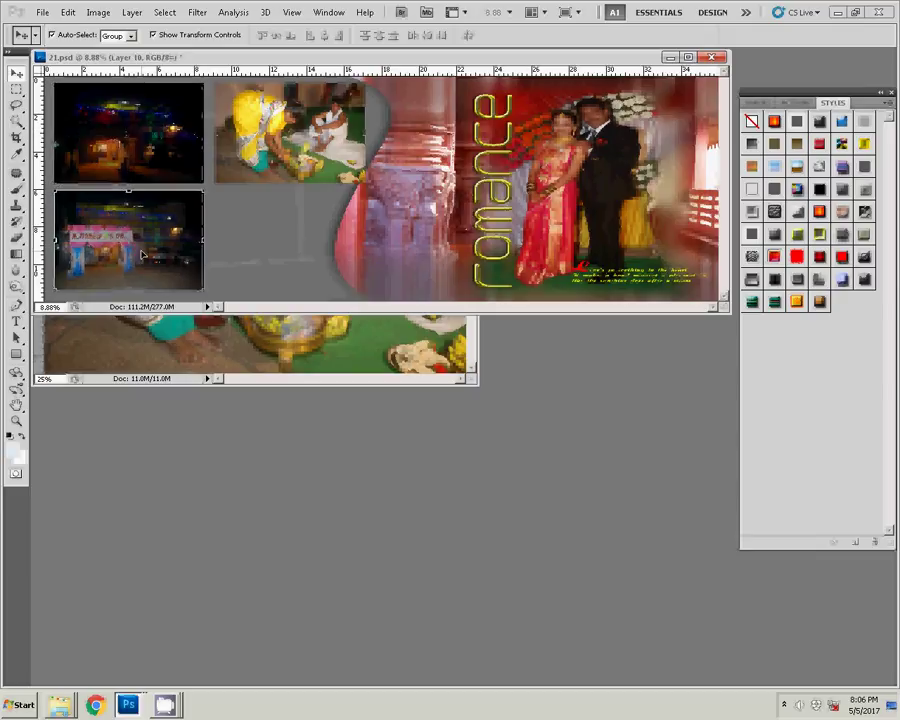
click(405, 375)
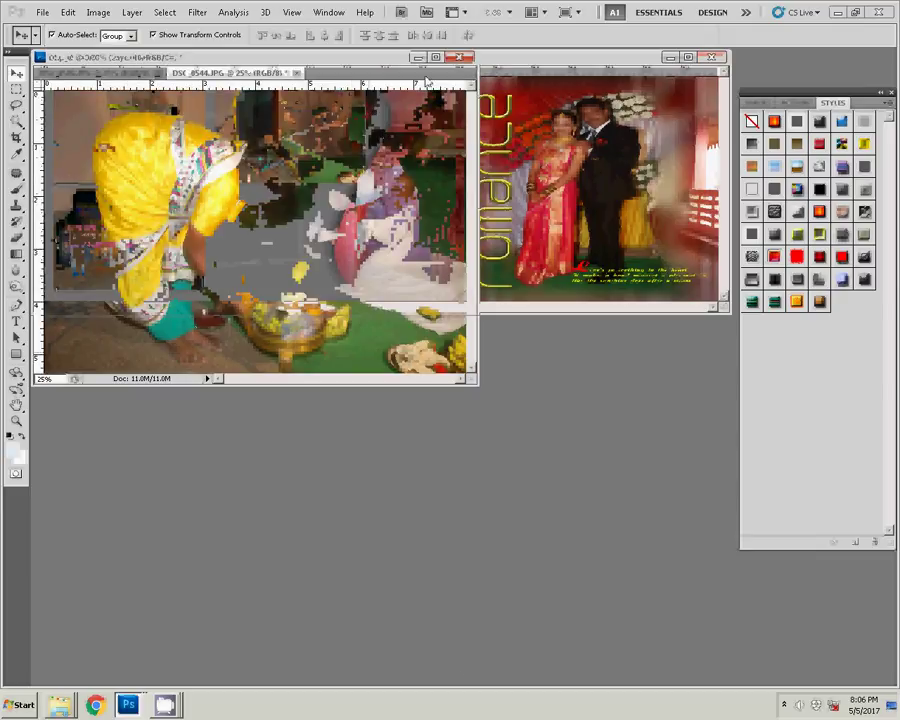
Step: Close the duplicate DSC_0544 unsaved and resize DSC_0546 to 8 inches wide
click(296, 73)
click(450, 264)
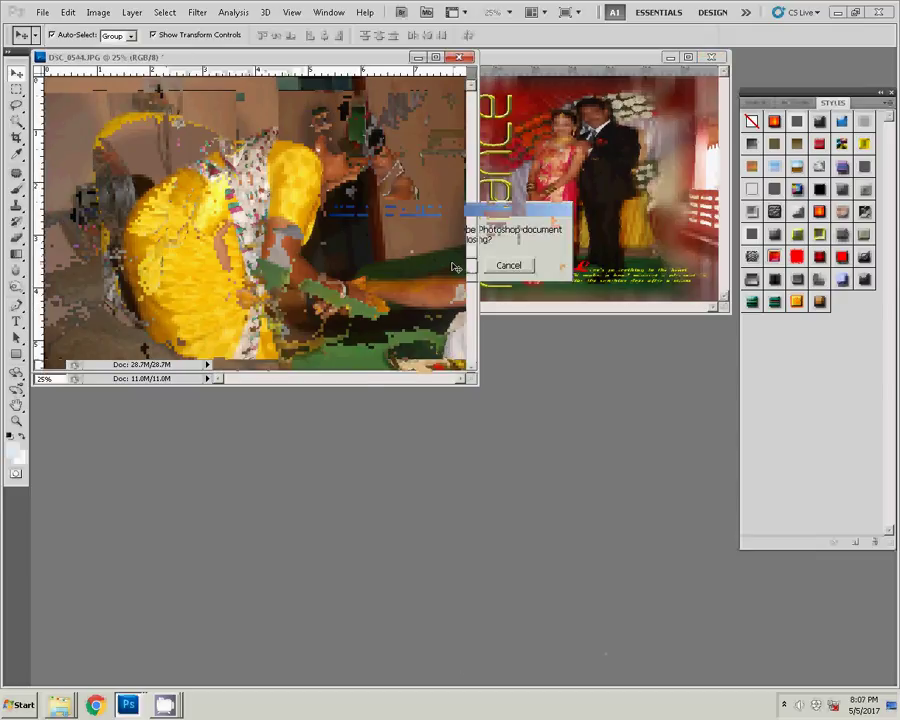
key(ctrl+alt+i)
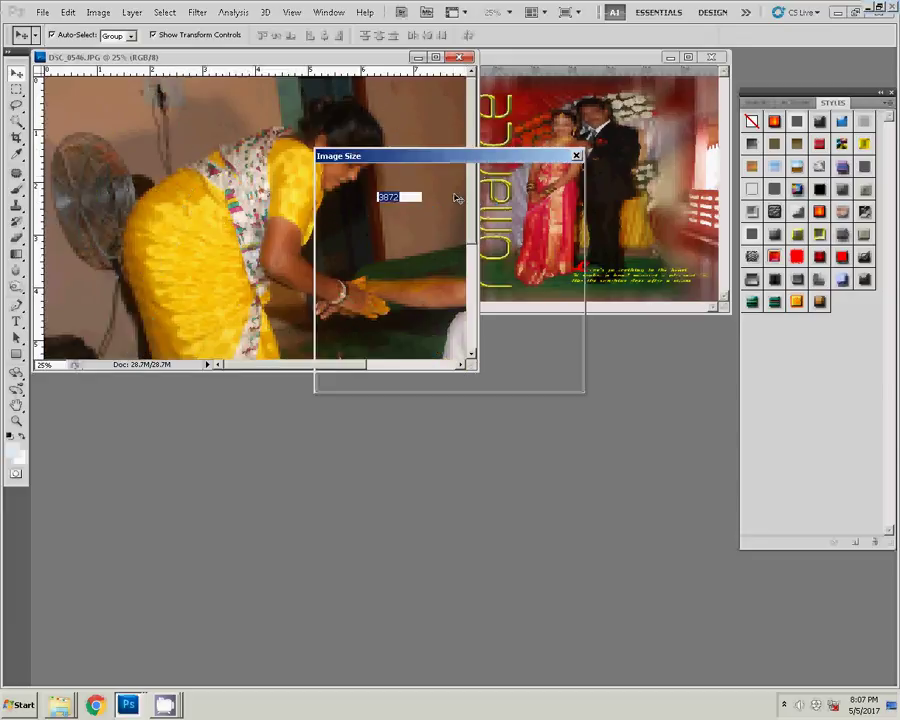
double_click(385, 266)
text(8)
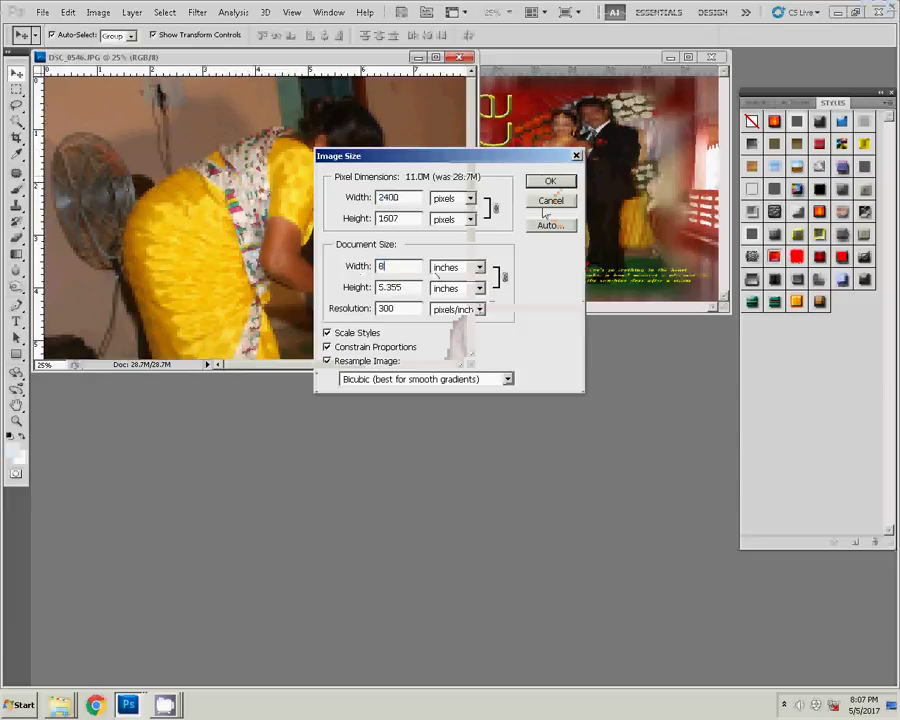
click(552, 182)
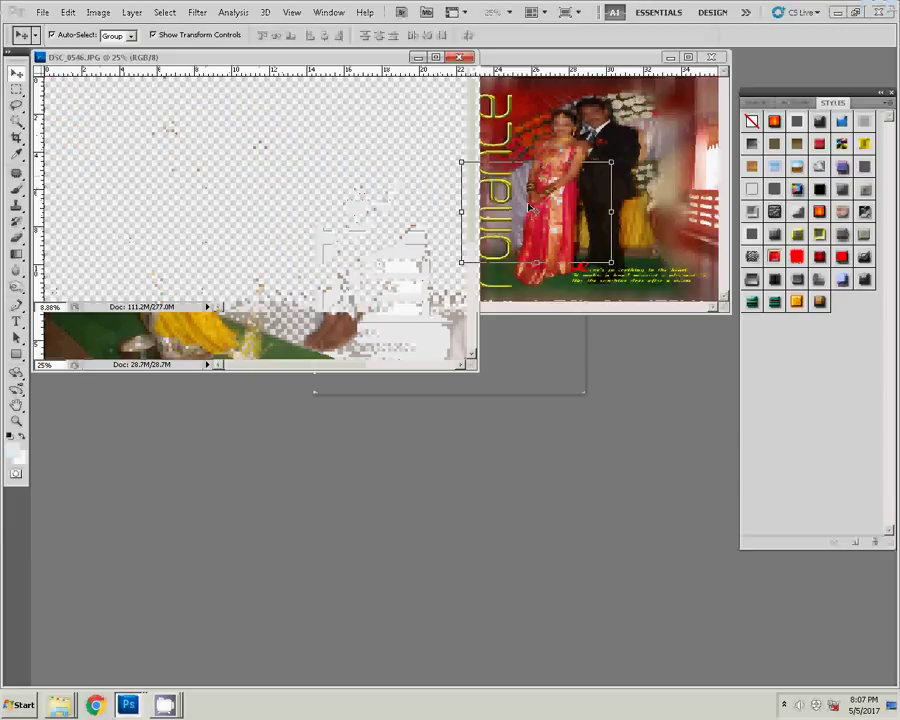
Step: Place DSC_0546 in the album's bottom-middle slot and close its source without saving
mouse_move(250, 200)
mouse_down()
mouse_move(540, 215)
mouse_move(320, 215)
mouse_up()
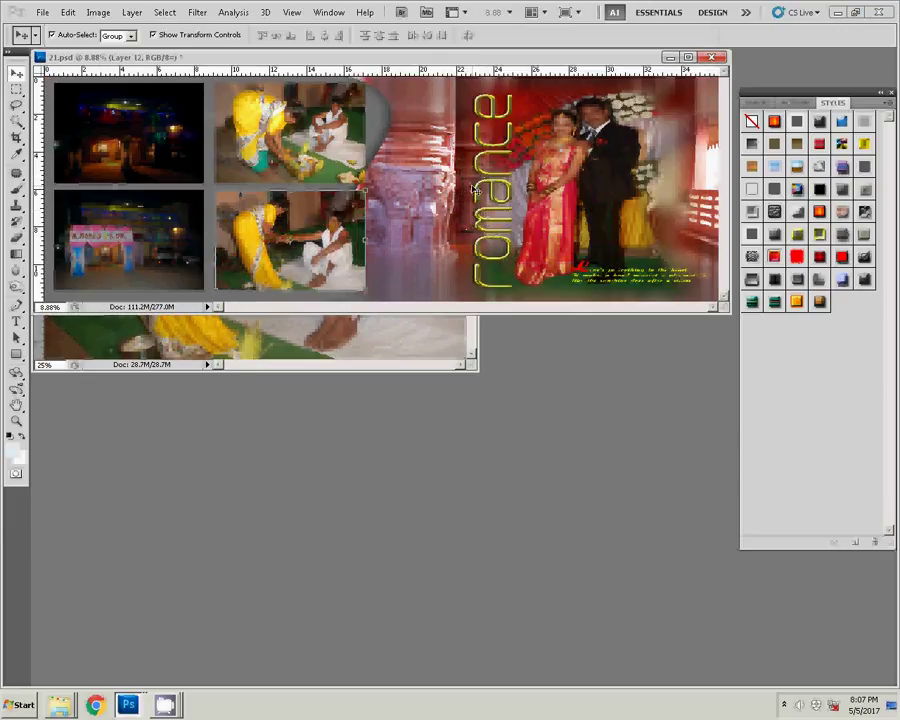
click(346, 352)
click(459, 57)
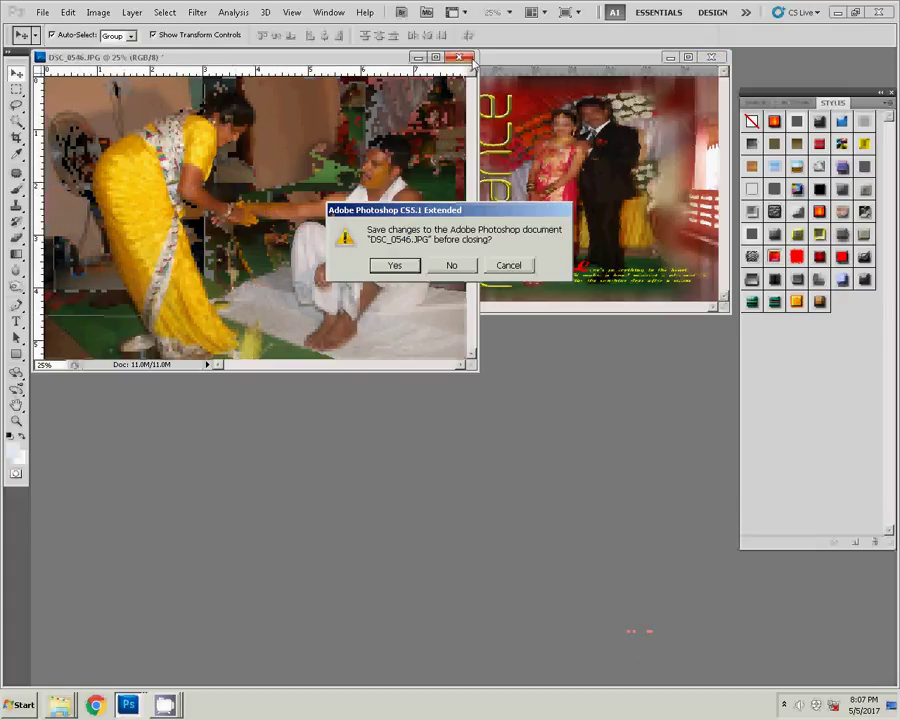
click(450, 266)
mouse_move(60, 705)
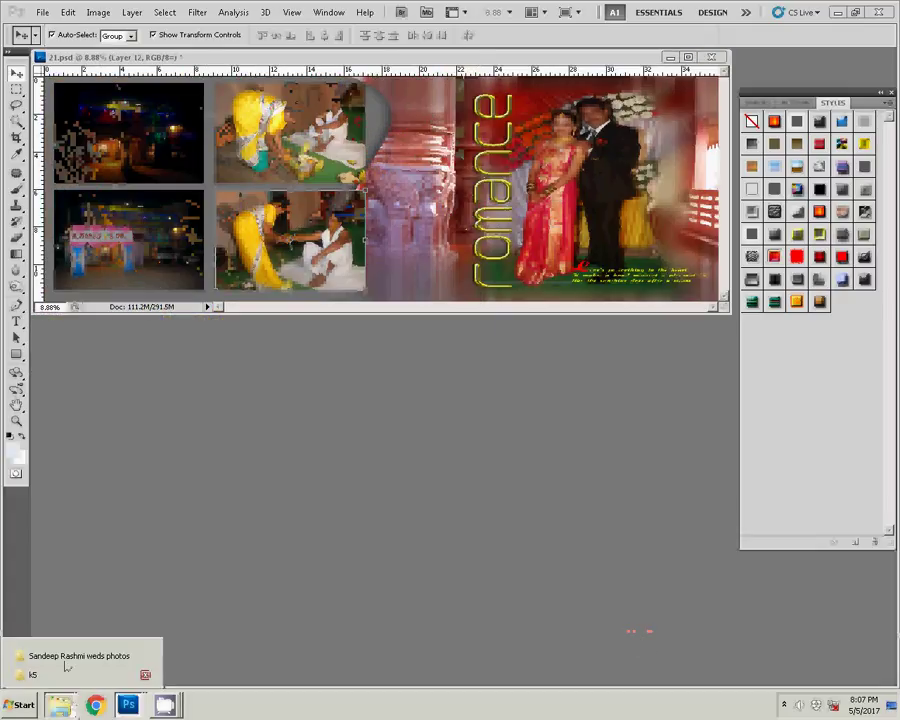
Step: Open DSC_0547 and DSC_0548 from the wedding photos folder, accepting the damaged-file warning
click(64, 655)
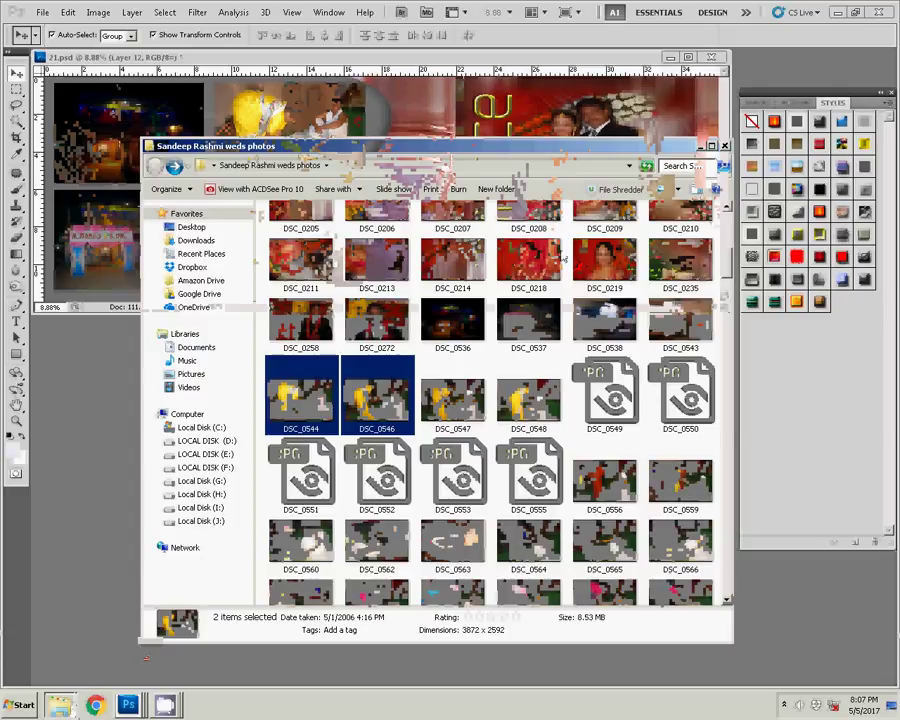
click(465, 408)
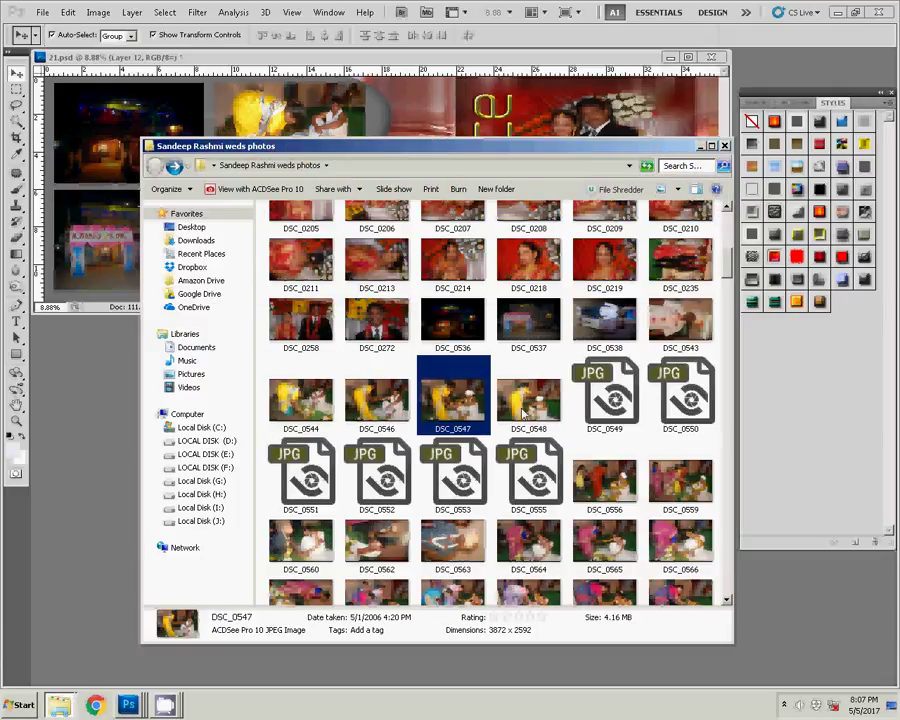
shift+click(529, 400)
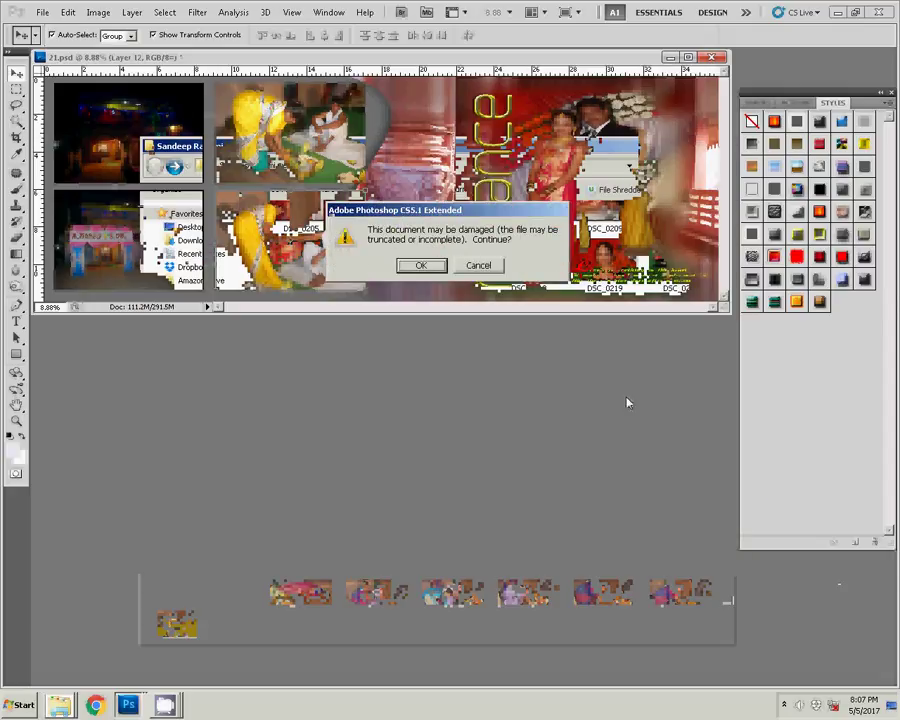
click(418, 265)
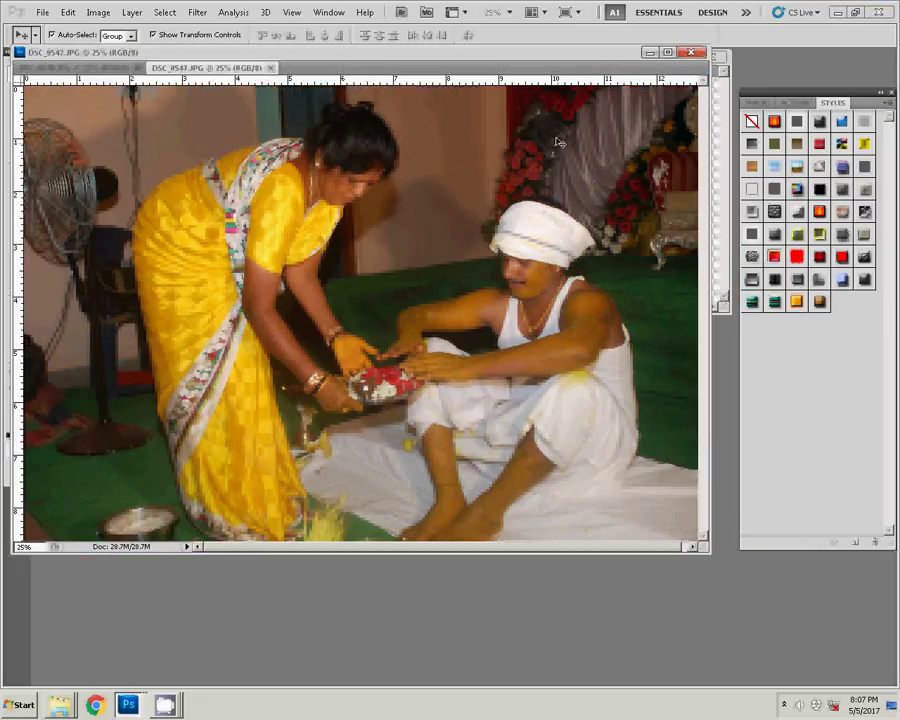
Step: Resize DSC_0547 to 6 inches wide, then close it without saving
key(ctrl+alt+i)
click(410, 265)
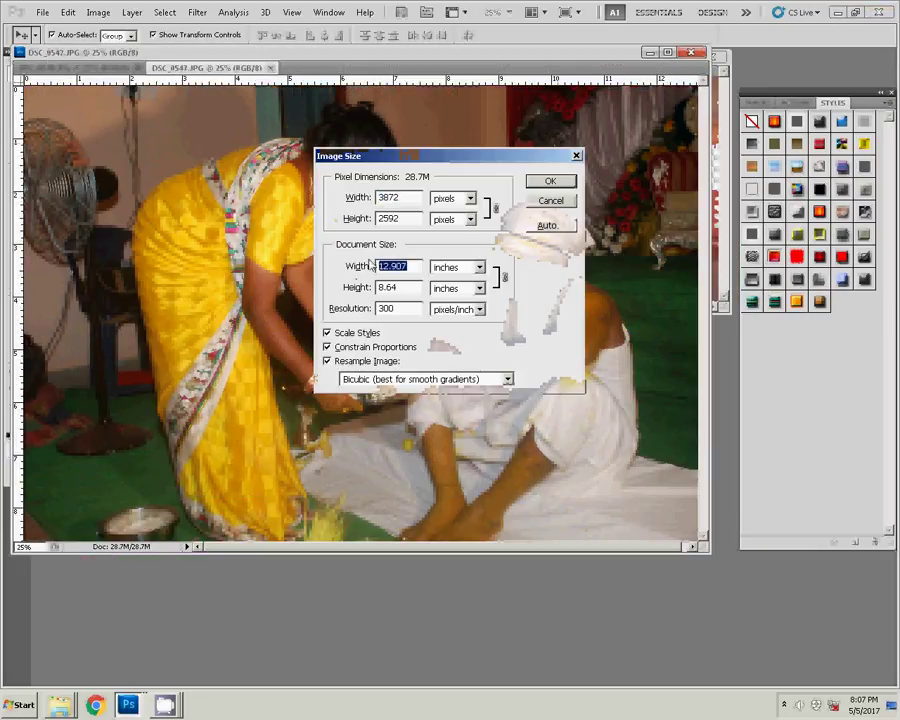
text(6)
click(548, 181)
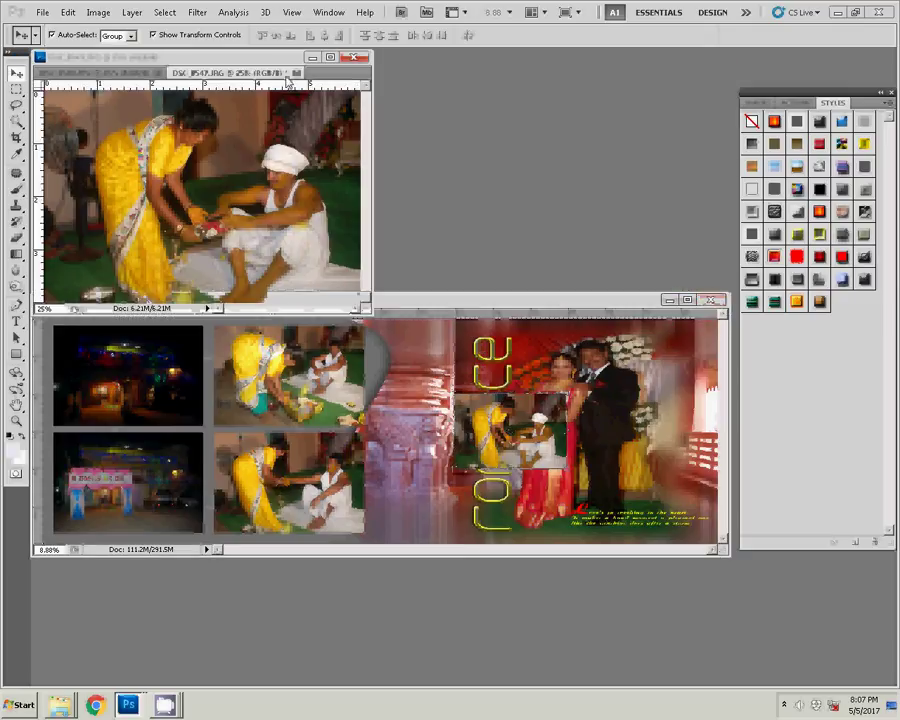
click(296, 74)
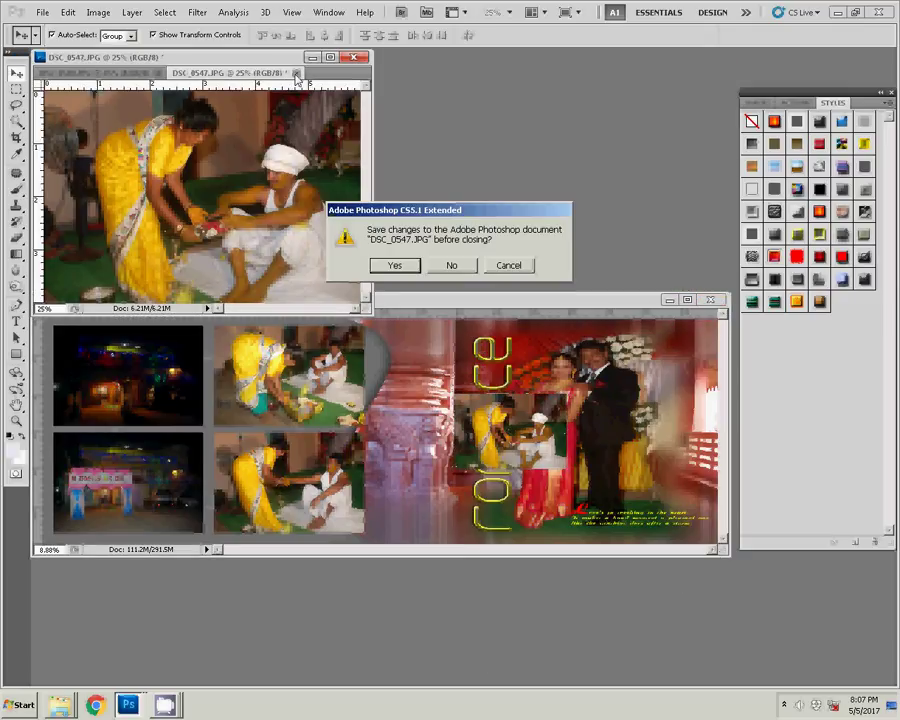
click(447, 265)
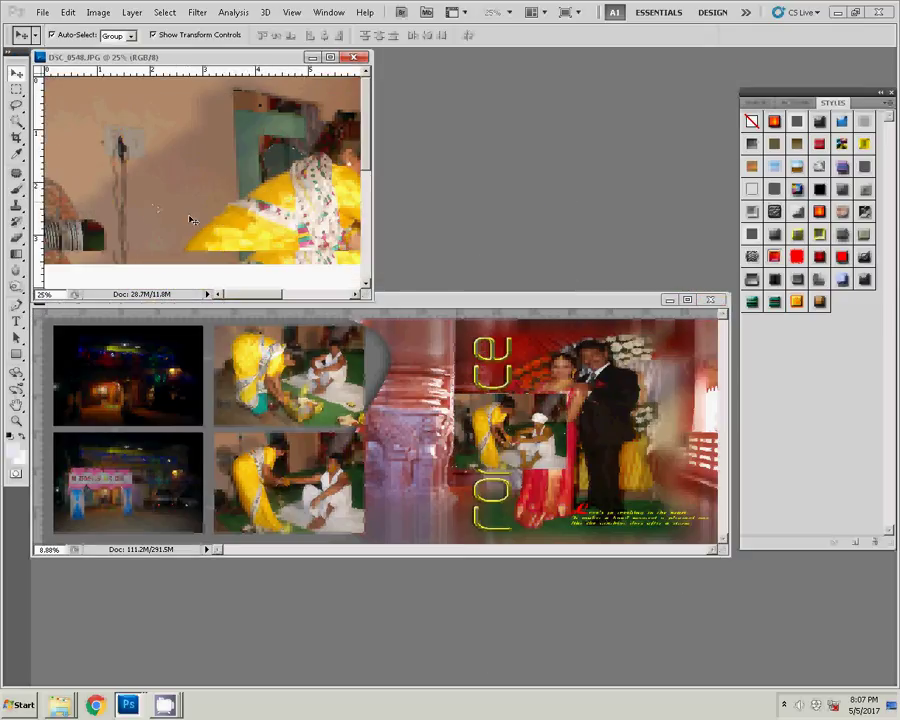
Step: Resize DSC_0548 to 6 inches wide, add it to 21.psd as a layer, and close it unsaved
key(ctrl+alt+i)
key(Tab)
key(Tab)
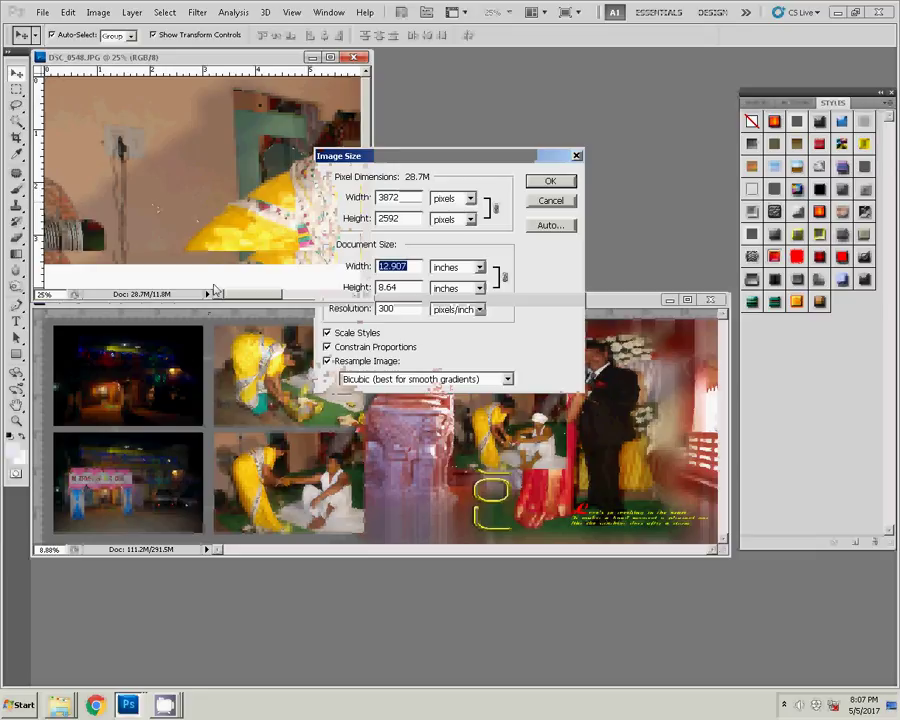
text(6)
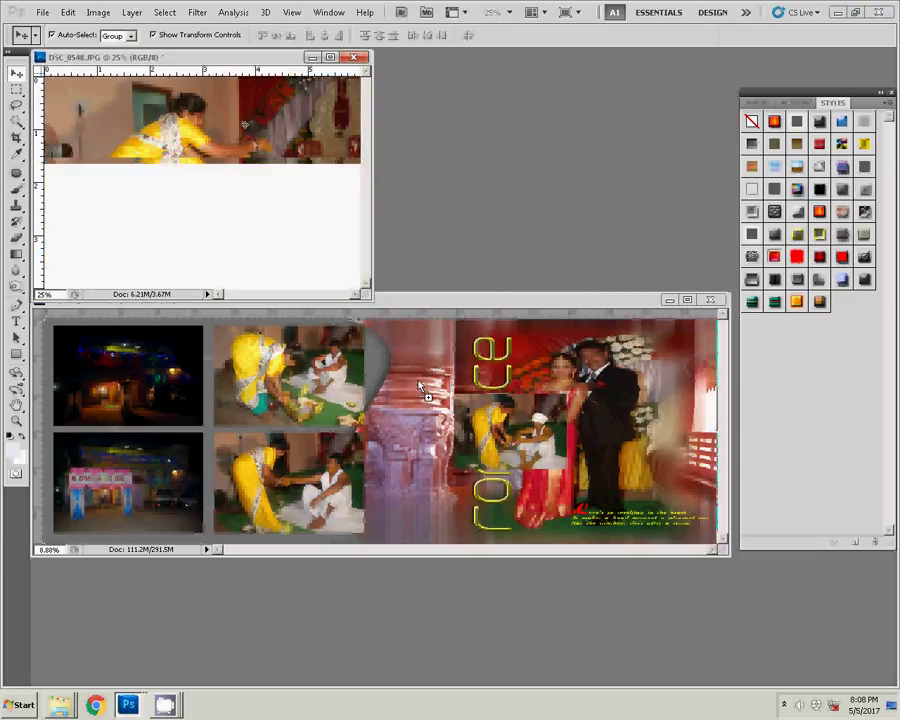
mouse_move(205, 180)
mouse_down()
mouse_move(397, 384)
mouse_move(434, 366)
mouse_up()
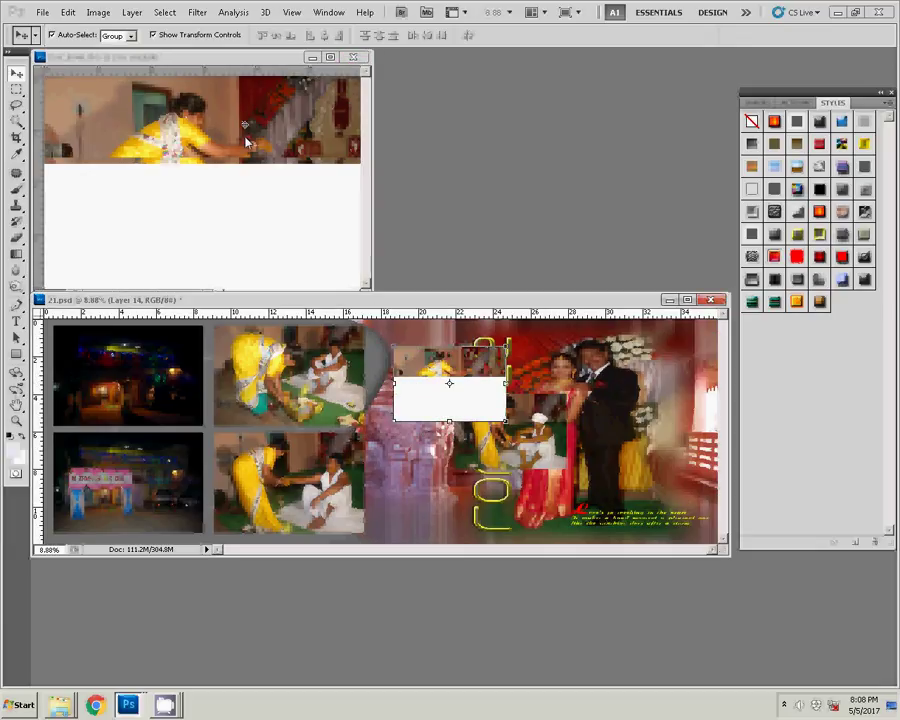
click(253, 193)
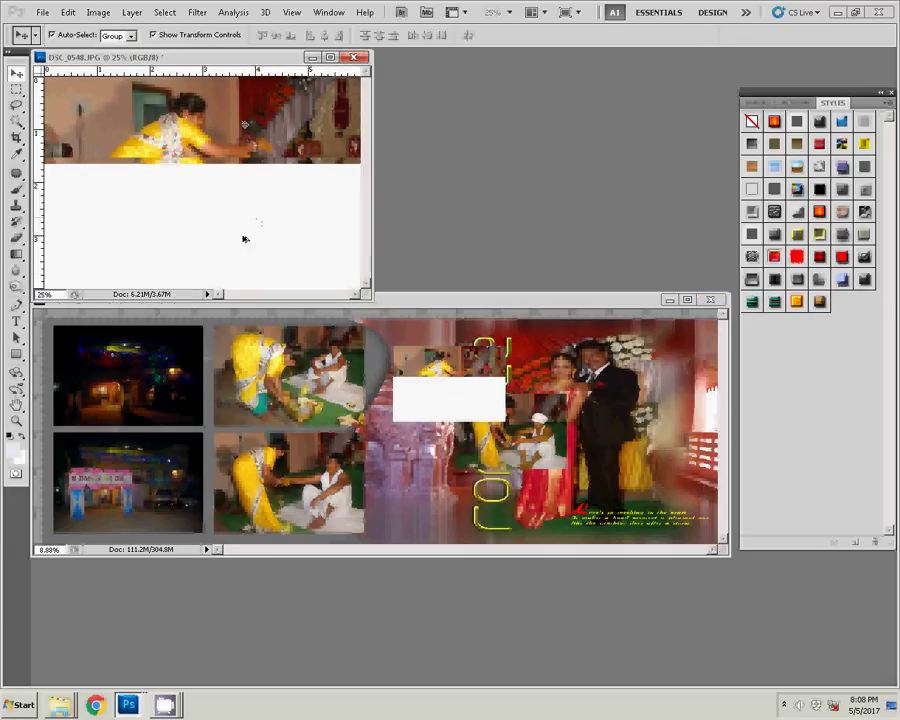
key(ctrl+z)
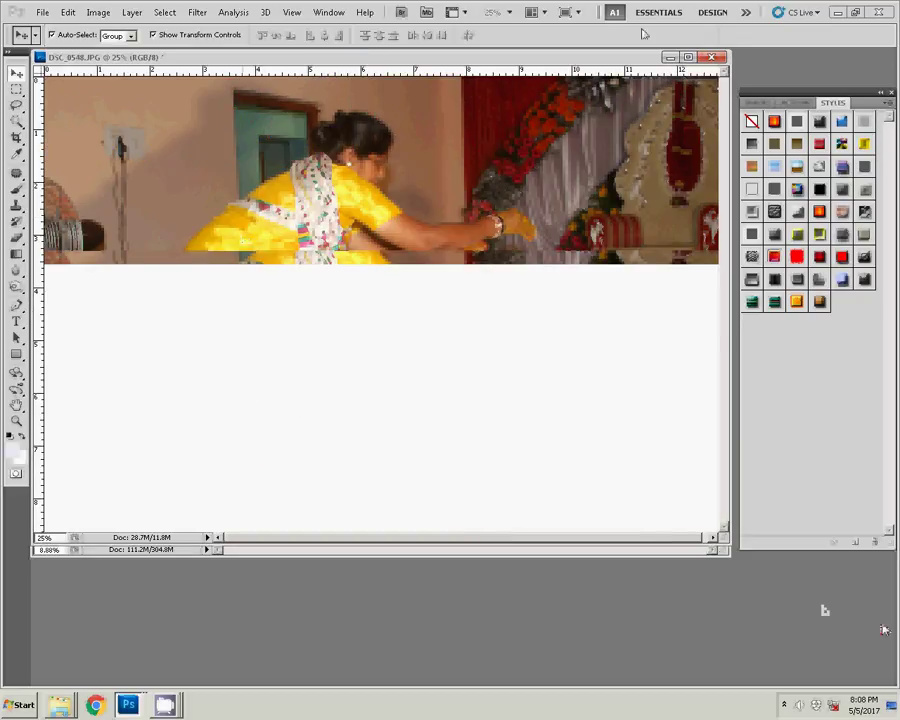
key(ctrl+w)
click(451, 266)
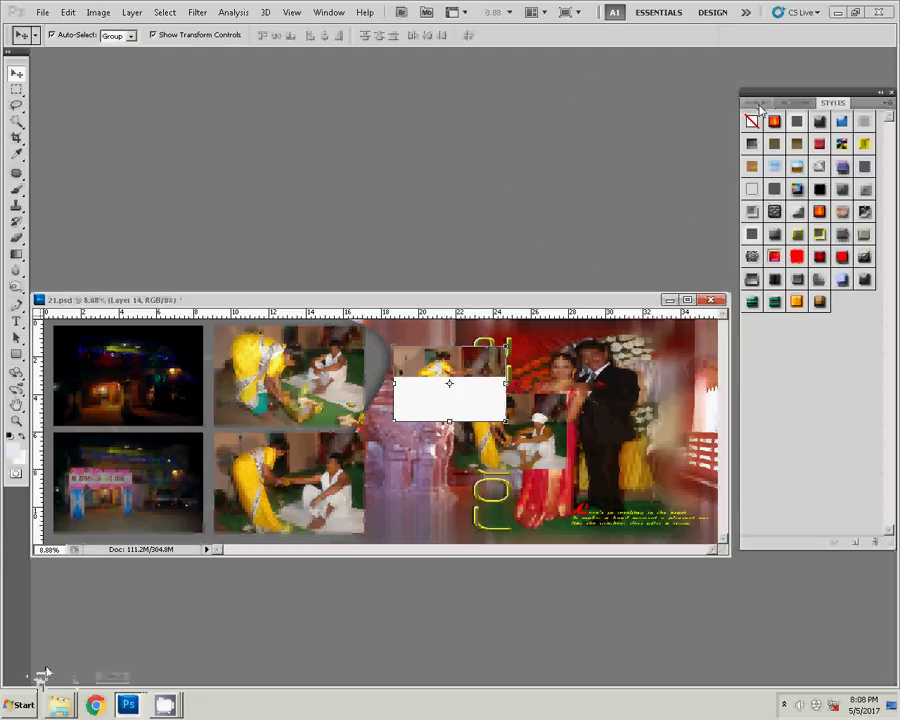
Step: Move Layer 13 onto the pillar, scaling it to 61.66% and rotating it -15°
key(F7)
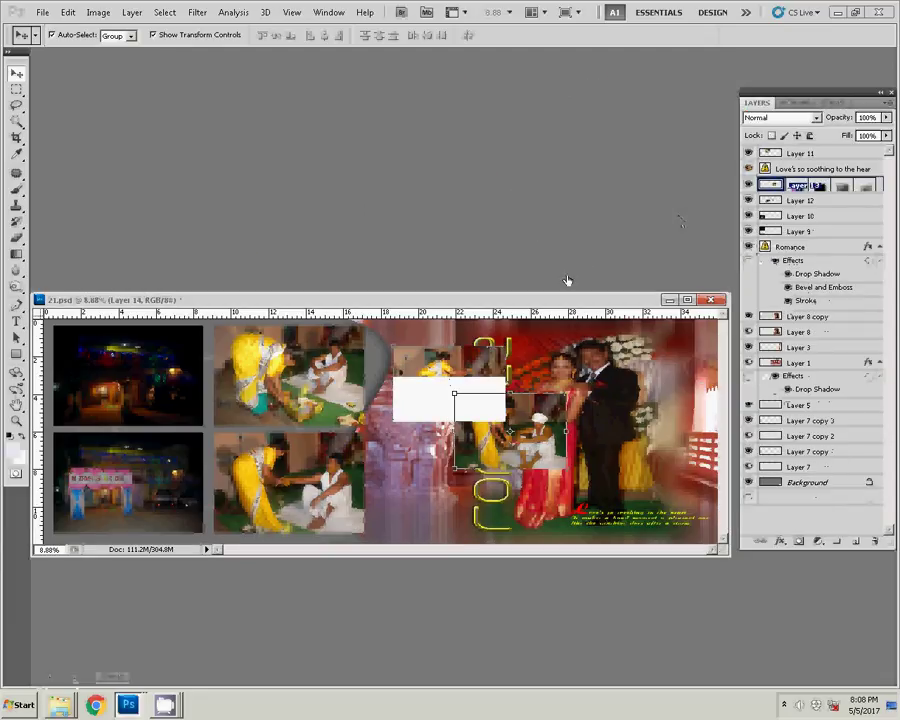
key(ctrl+z)
drag(595, 407, 520, 344)
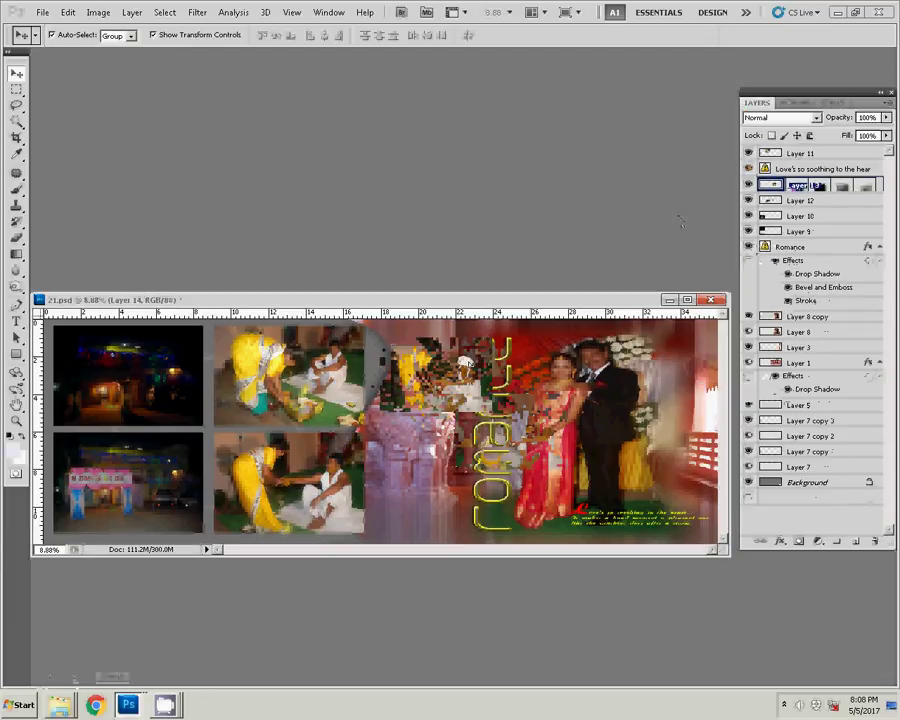
key(ctrl+t)
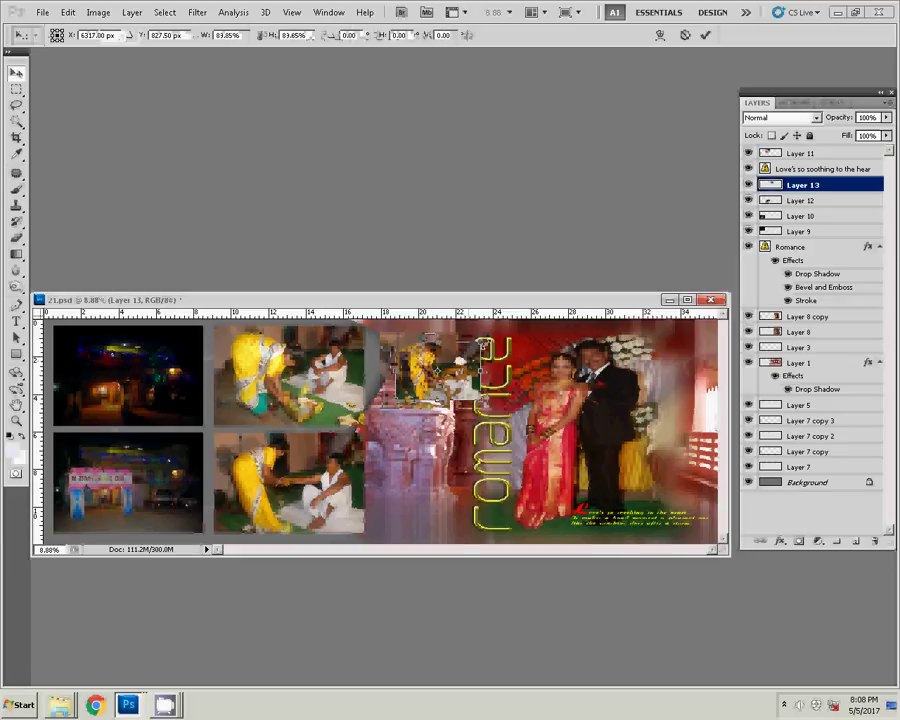
mouse_move(495, 331)
mouse_down()
mouse_move(477, 347)
mouse_move(458, 343)
mouse_up()
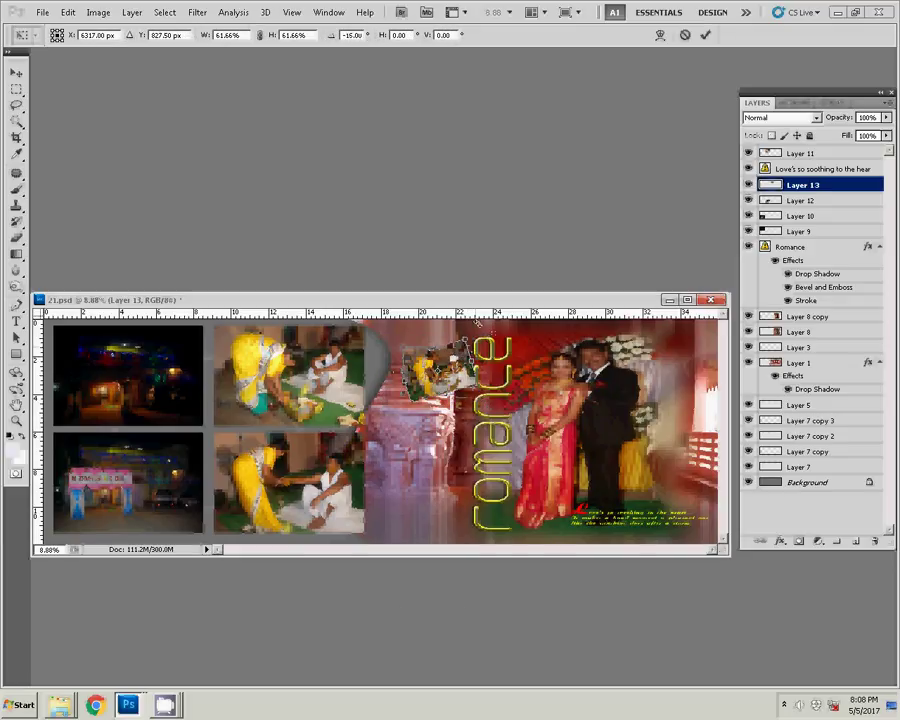
key(Return)
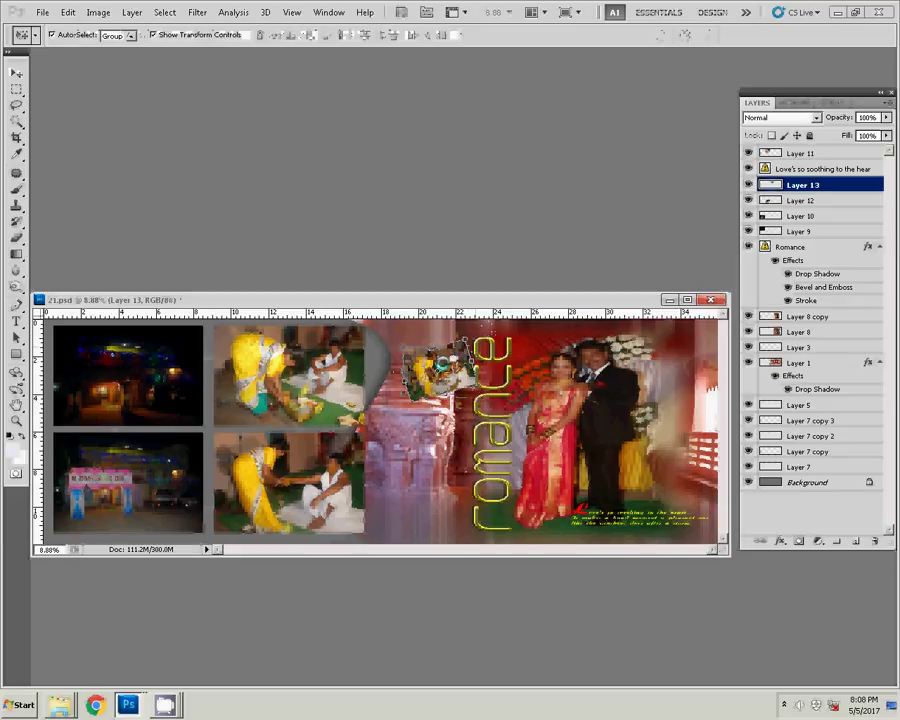
Step: Deselect and bring the wedding photos folder window back up
key(ctrl+d)
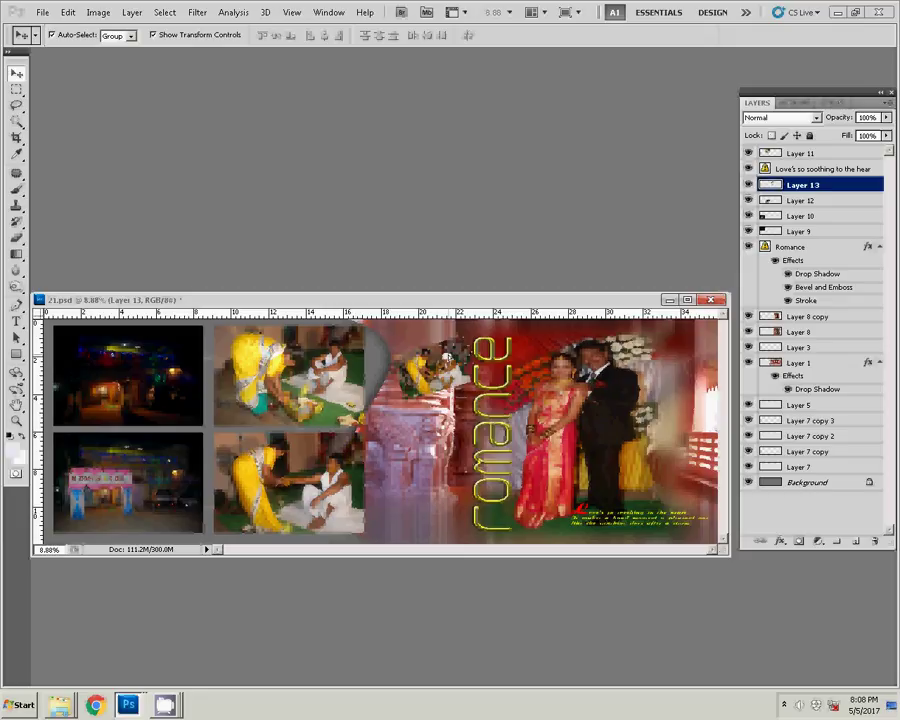
key(ctrl+z)
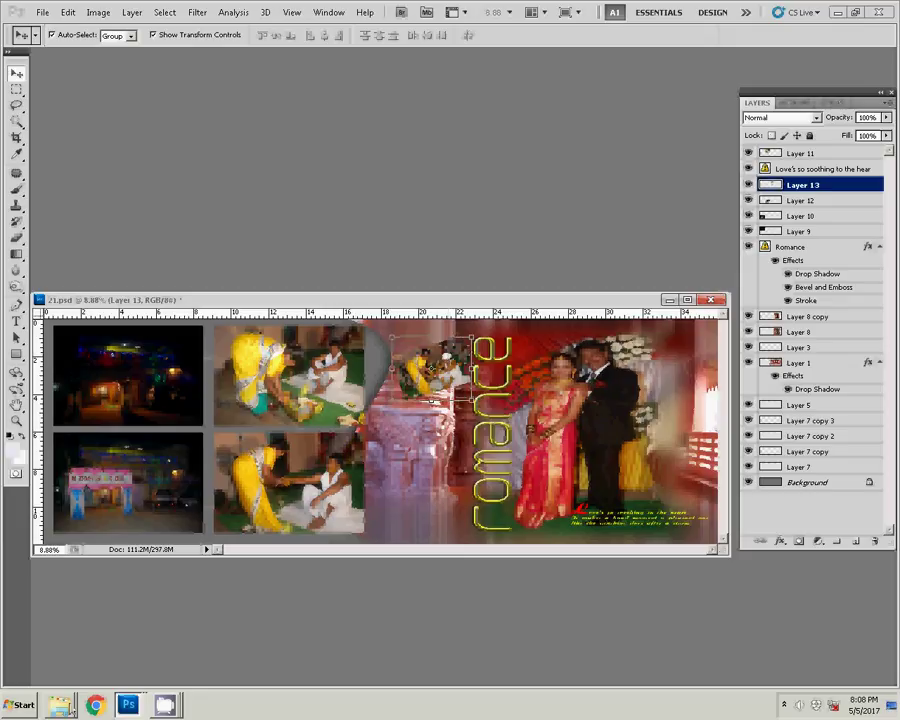
click(59, 704)
click(75, 656)
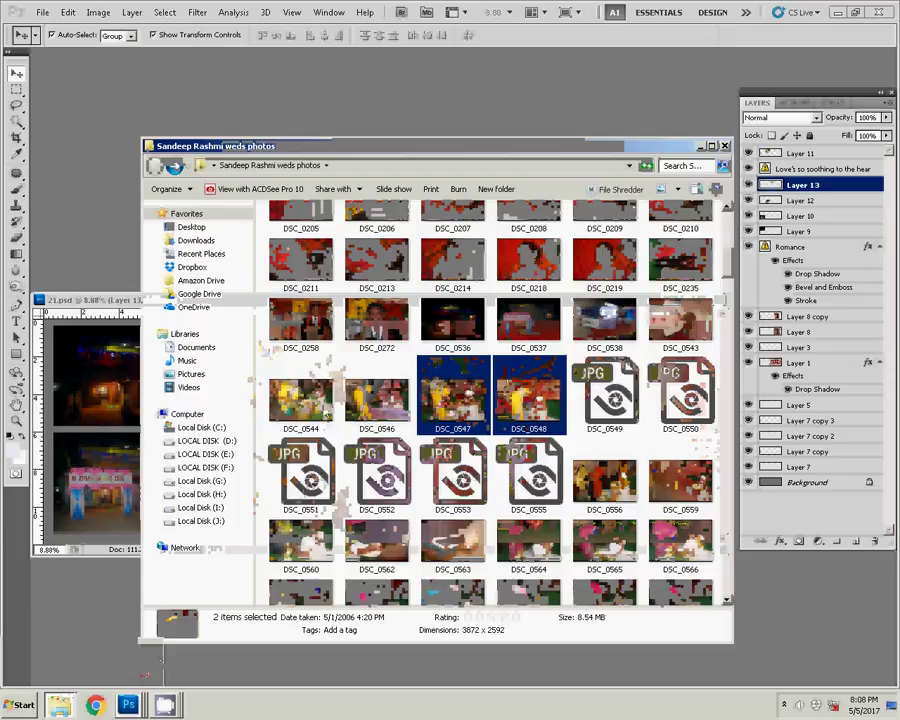
Step: Move DSC_0536, 0537, 0544, 0546, 0547 and 0548 into the sss d folder
shift+click(300, 400)
ctrl+click(533, 325)
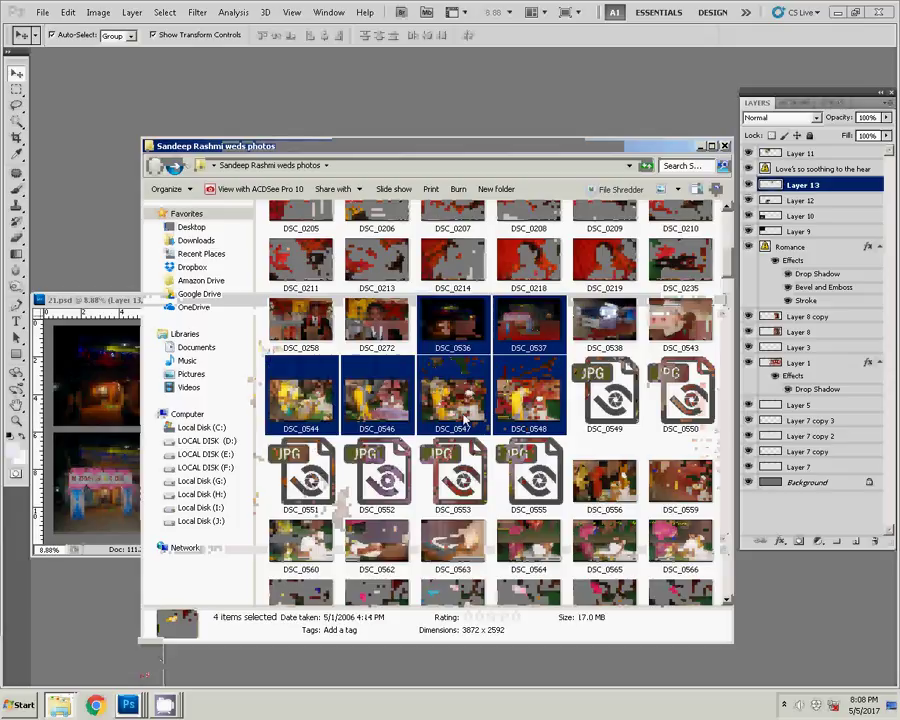
scroll(648, 399, up, 10)
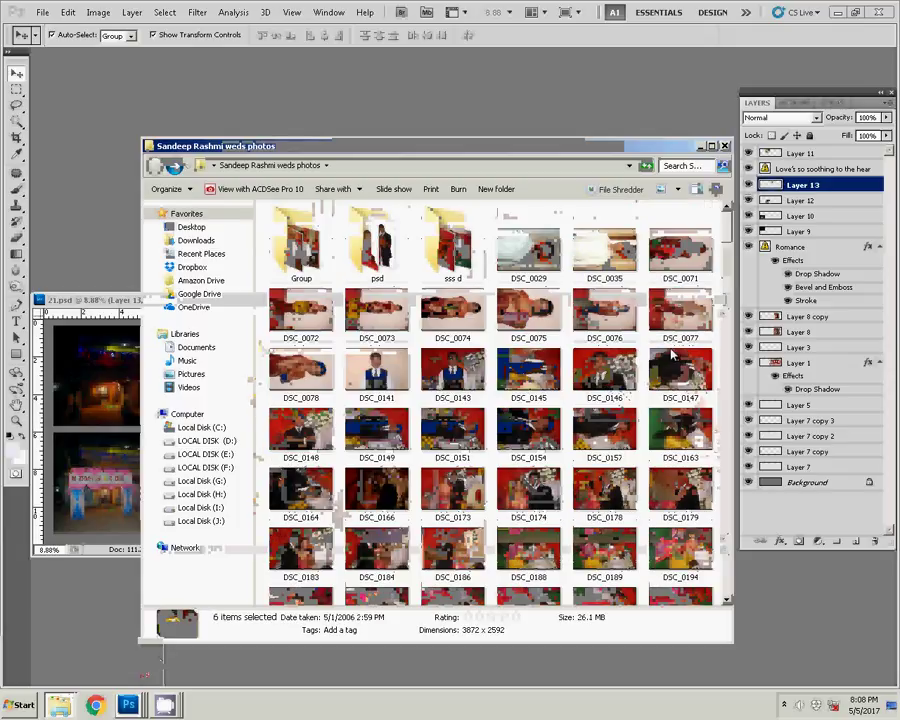
click(453, 243)
key(Return)
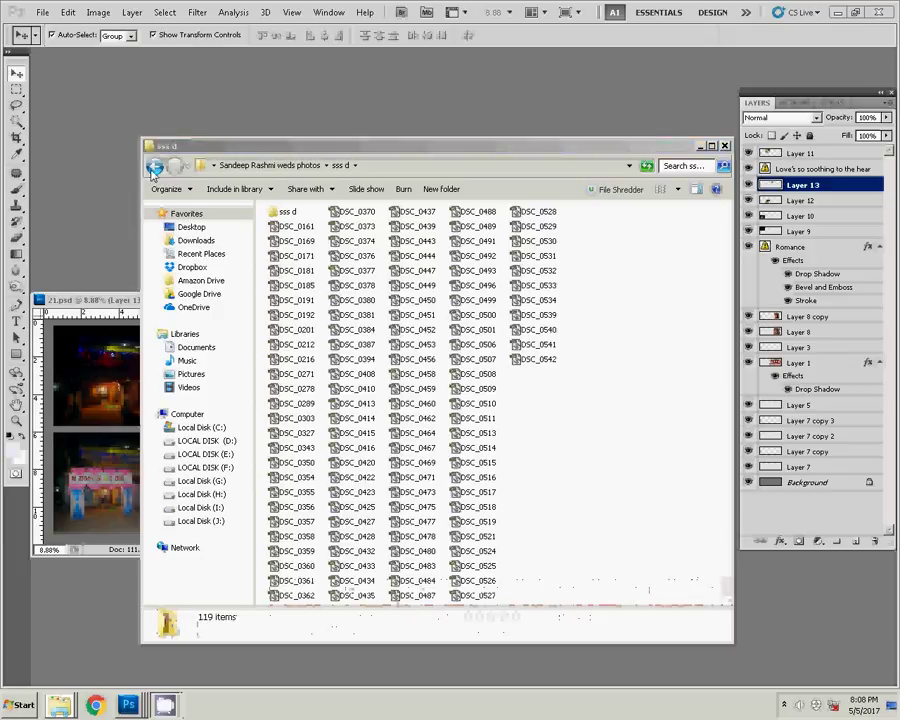
Step: Return to the wedding photos folder and select DSC_0549
click(157, 167)
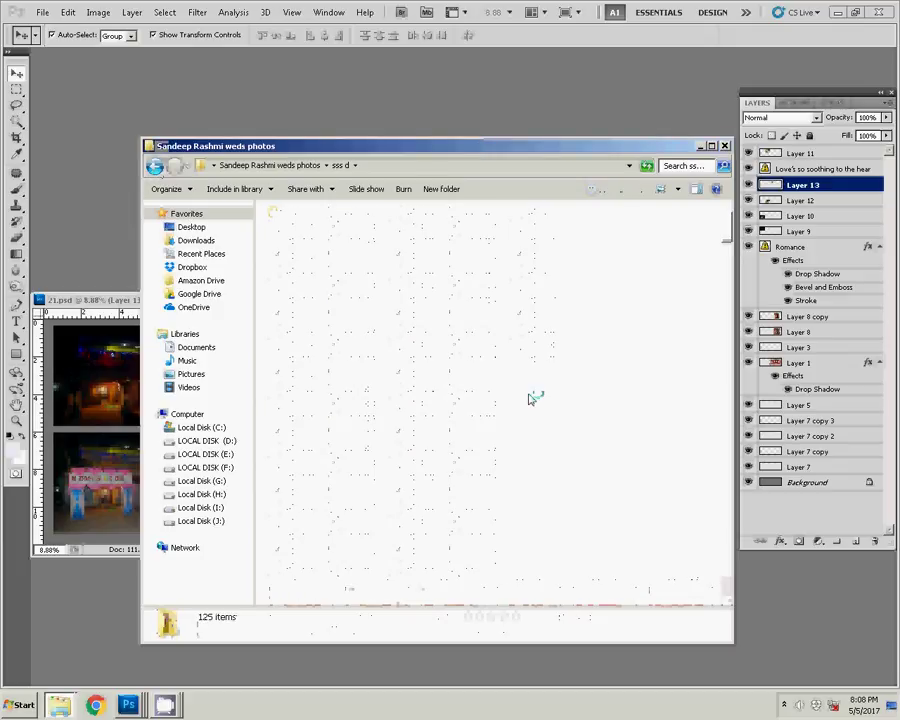
click(535, 450)
scroll(535, 450, down, 2)
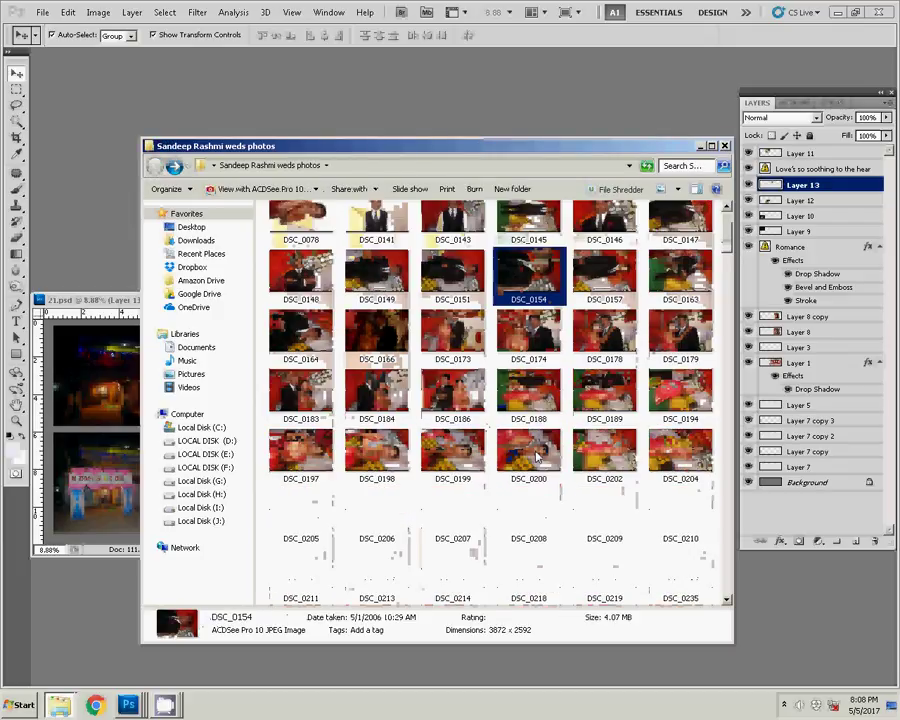
scroll(535, 450, down, 4)
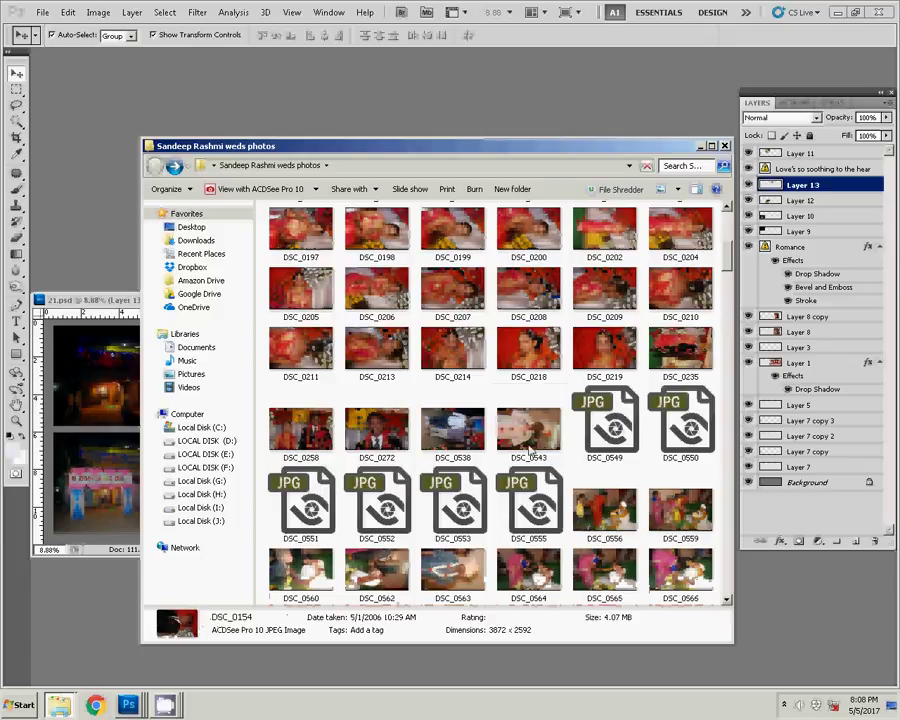
click(540, 440)
click(615, 433)
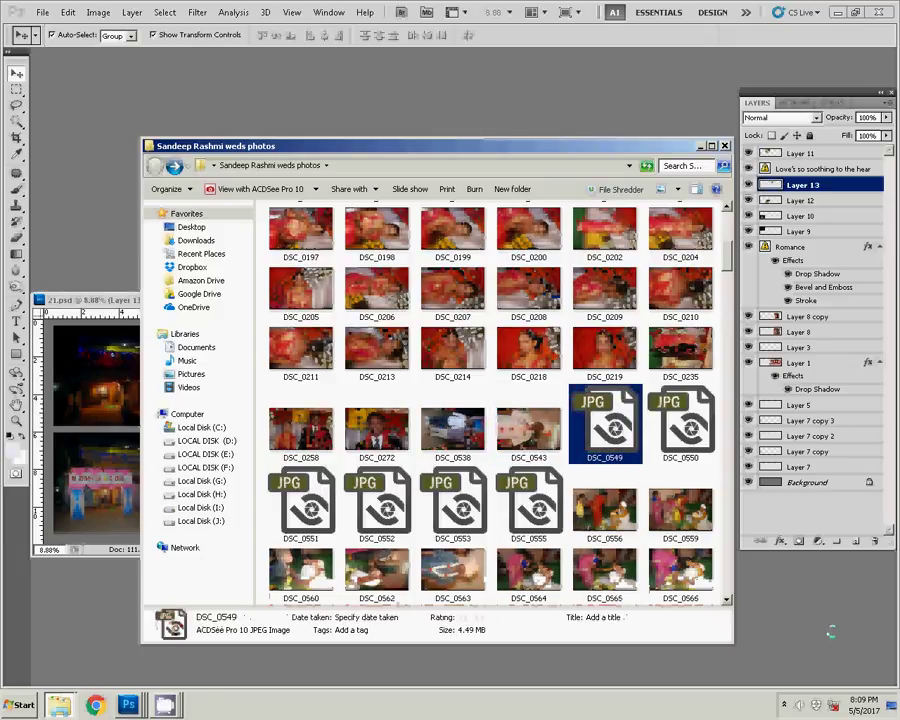
Step: Close Explorer, dismiss Photoshop's invalid JPEG marker error, and reopen the wedding photos folder
key(alt+F4)
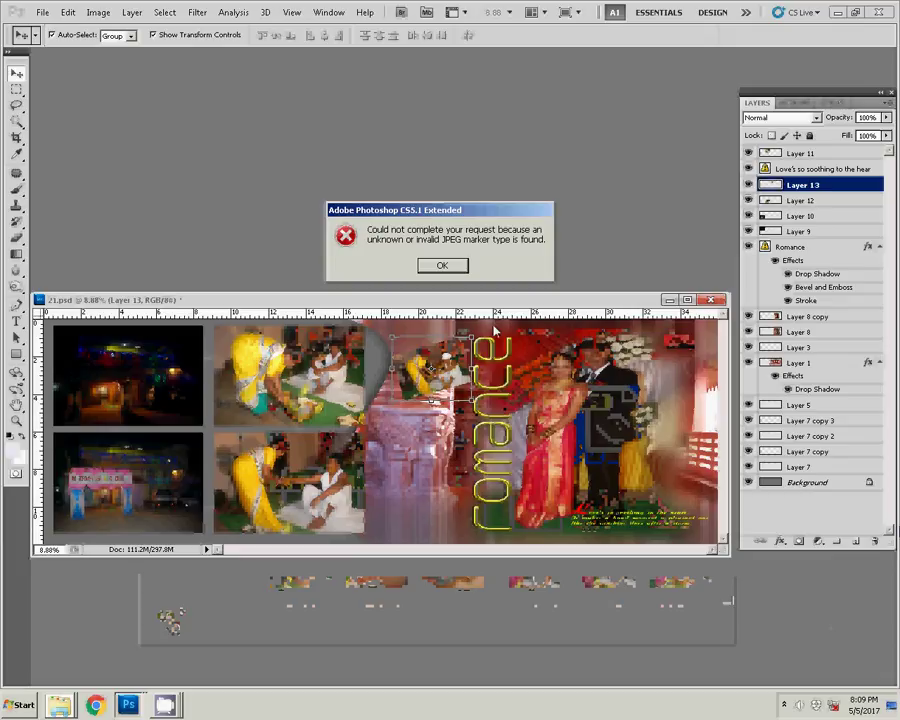
click(432, 262)
click(164, 705)
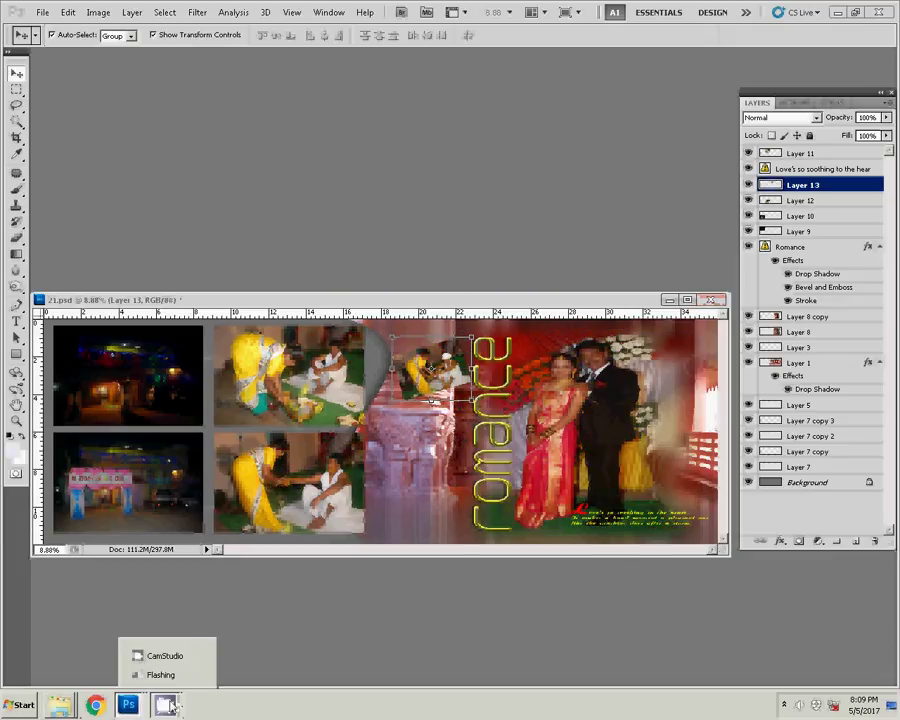
click(150, 653)
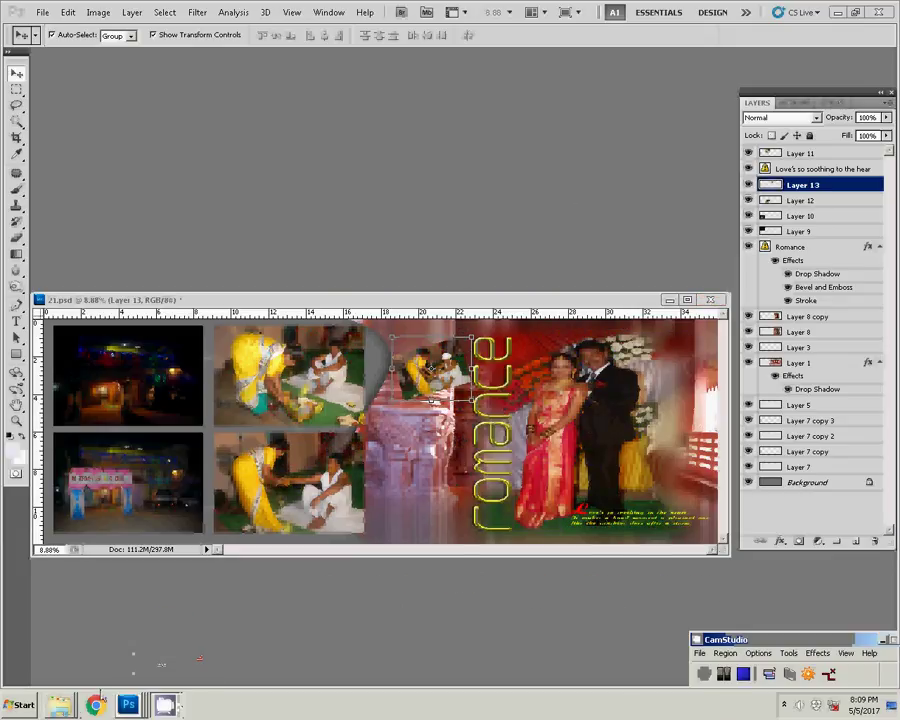
click(60, 705)
click(60, 656)
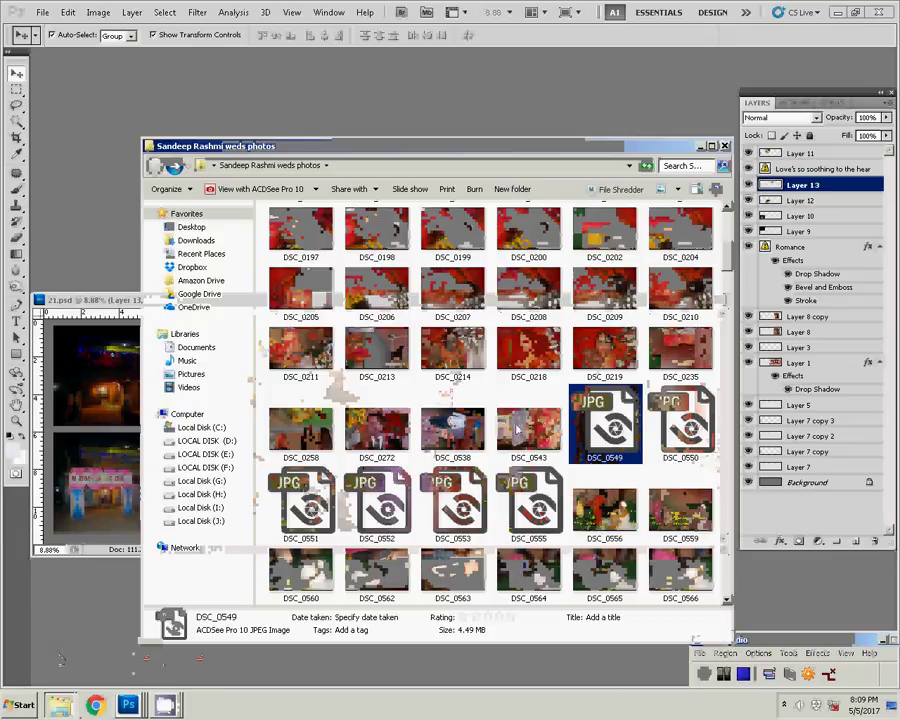
shift+click(498, 507)
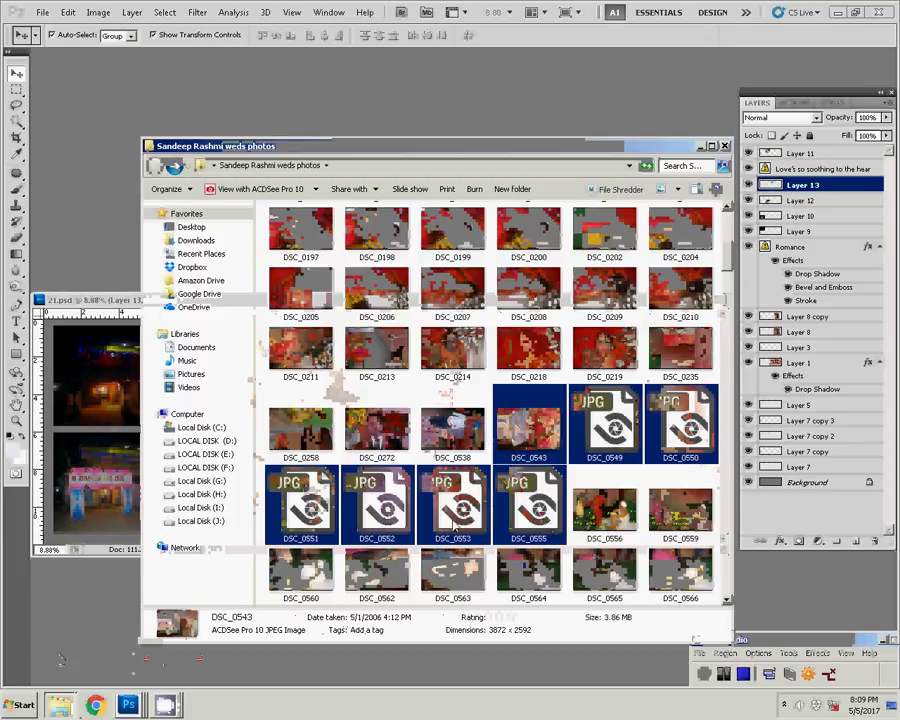
scroll(455, 518, up, 10)
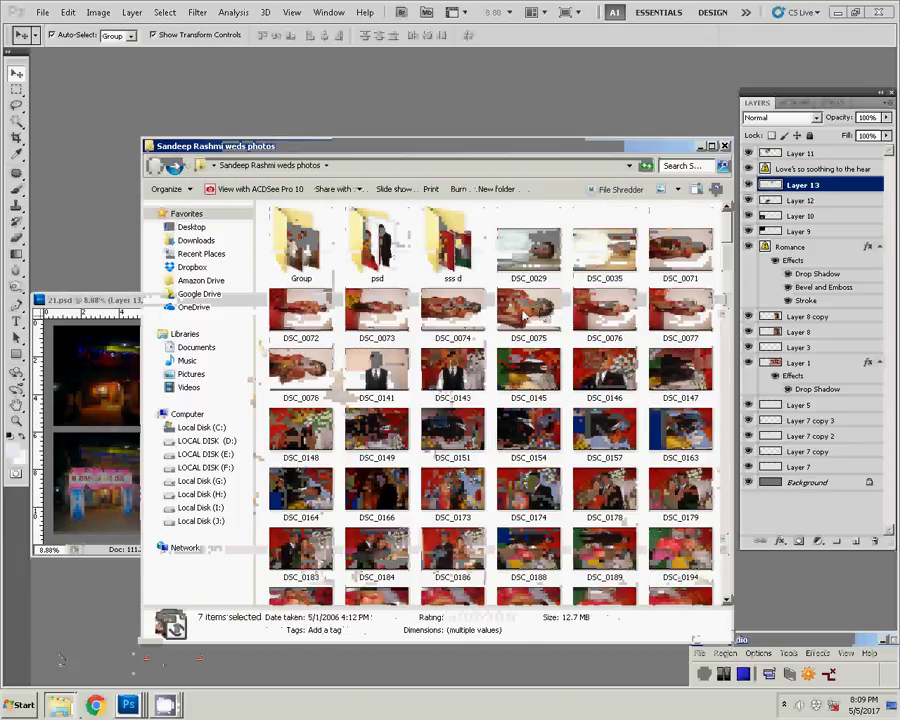
click(453, 245)
key(Return)
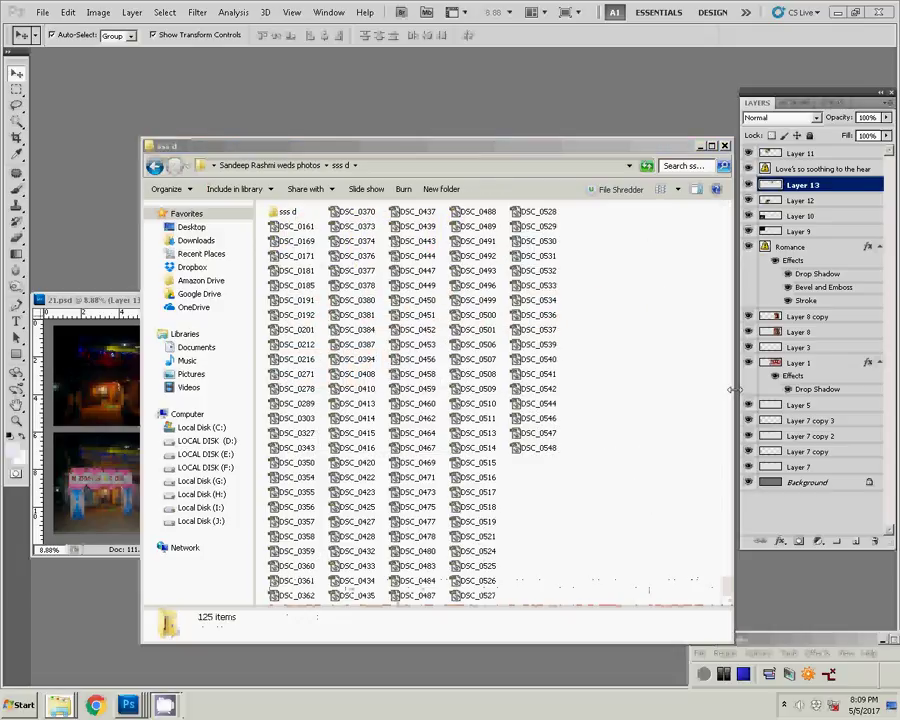
click(123, 220)
mouse_move(60, 704)
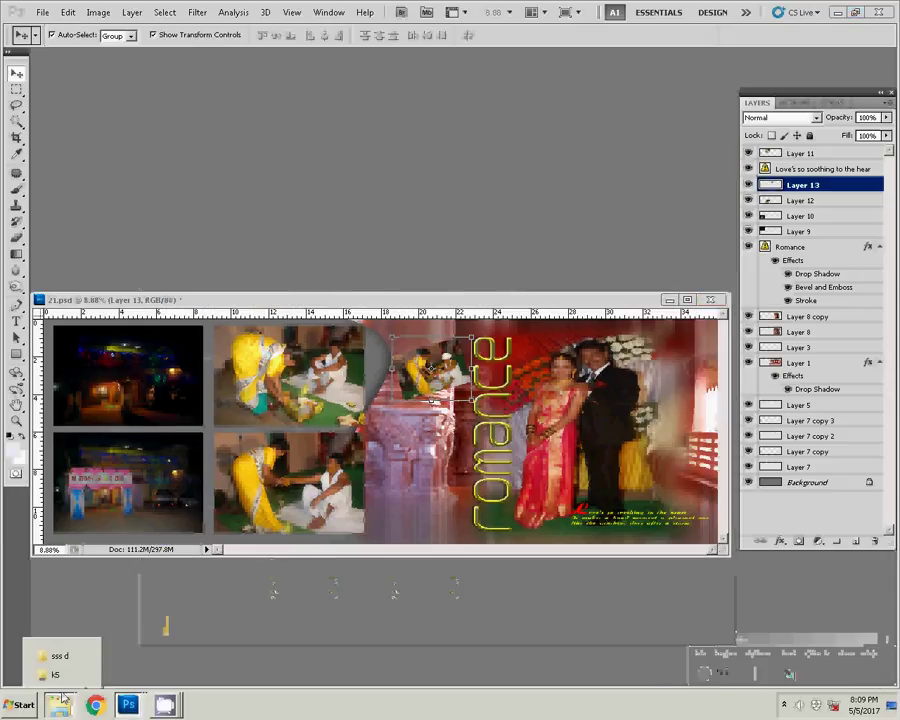
click(55, 676)
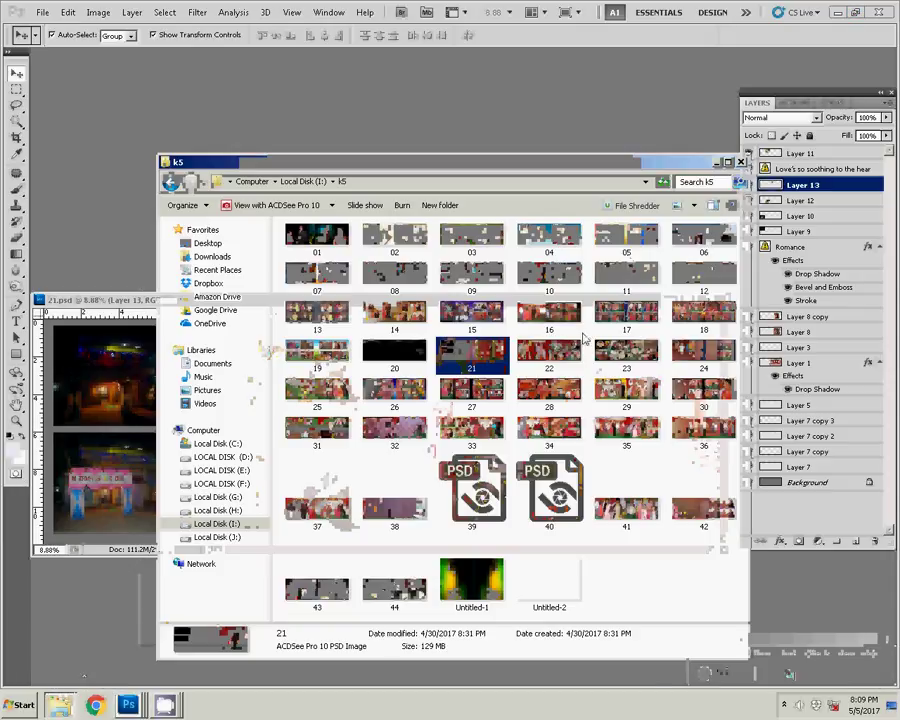
click(112, 209)
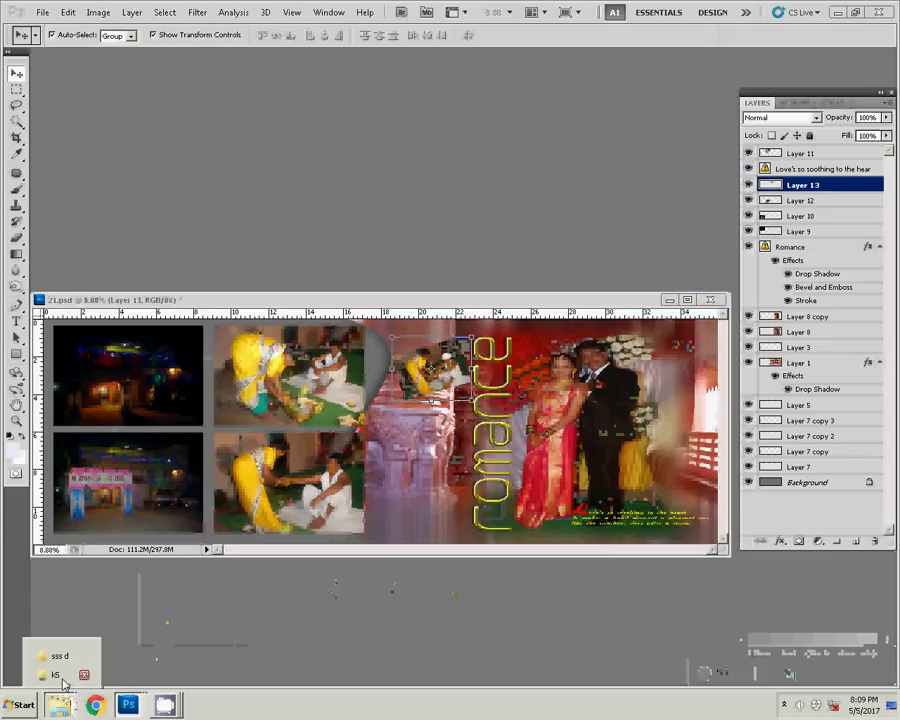
click(60, 660)
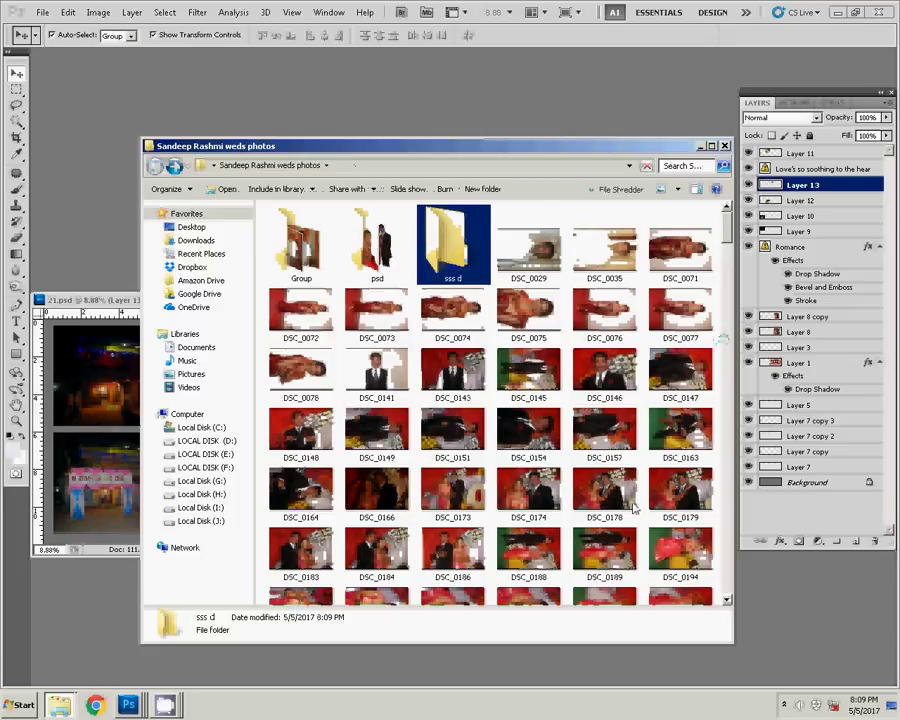
Step: Select the wedding photo DSC_0556 in Explorer and open it in Photoshop
click(605, 515)
scroll(632, 493, down, 3)
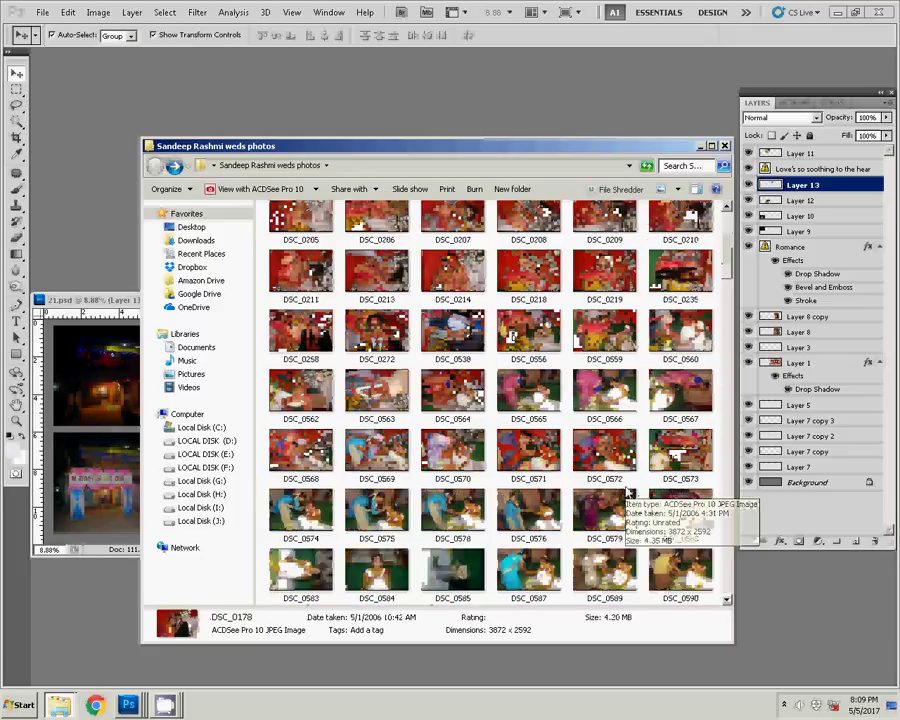
scroll(626, 488, down, 2)
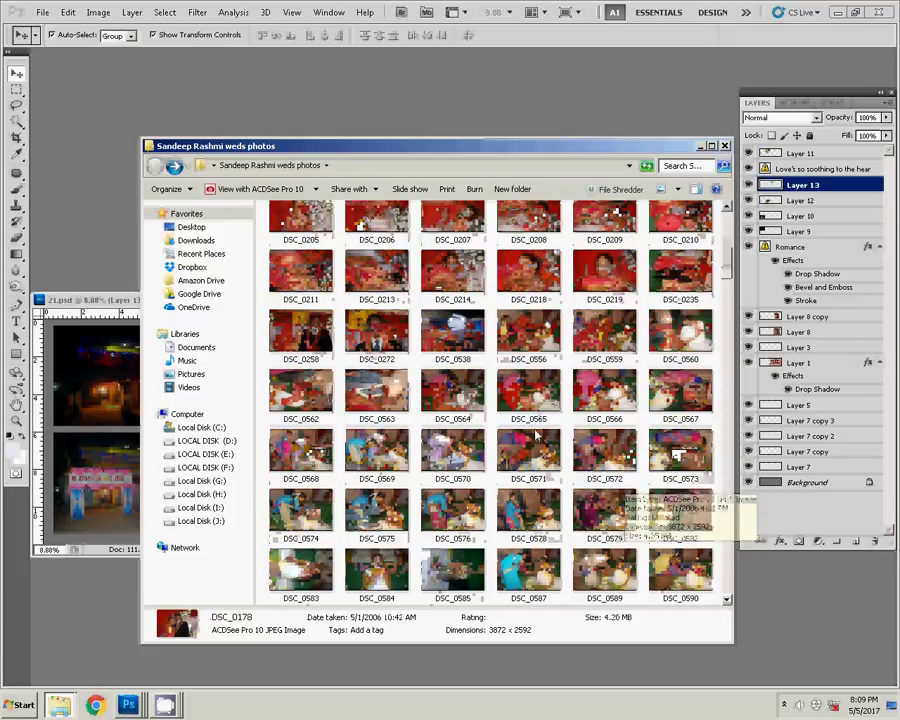
click(521, 329)
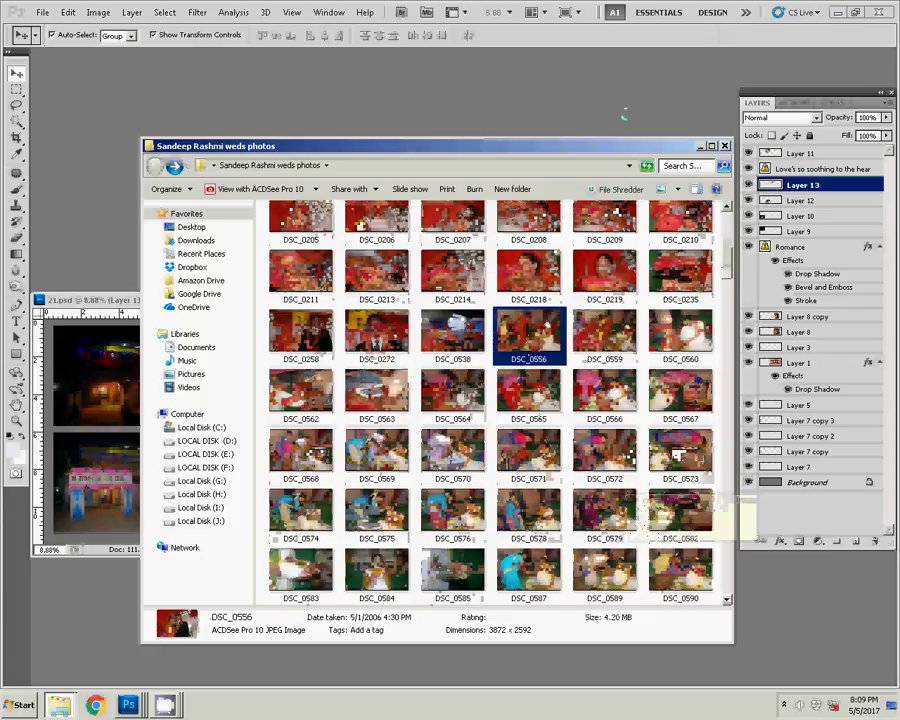
click(642, 103)
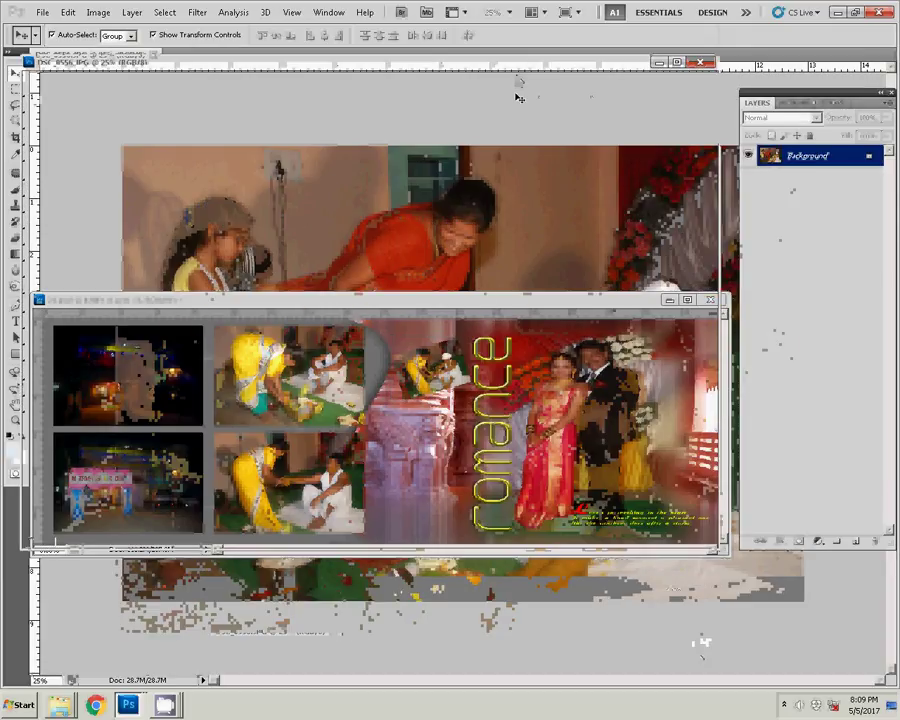
Step: Resize DSC_0556 to 7 inches wide (2100 × 1406 px) and bring it into the 21.psd collage
key(ctrl+alt+i)
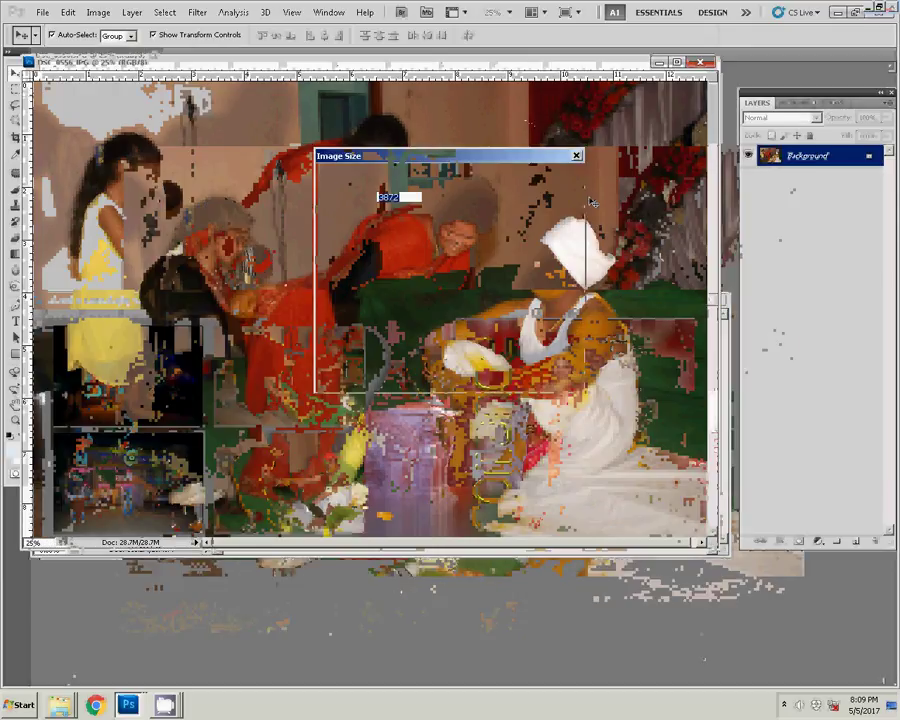
double_click(405, 266)
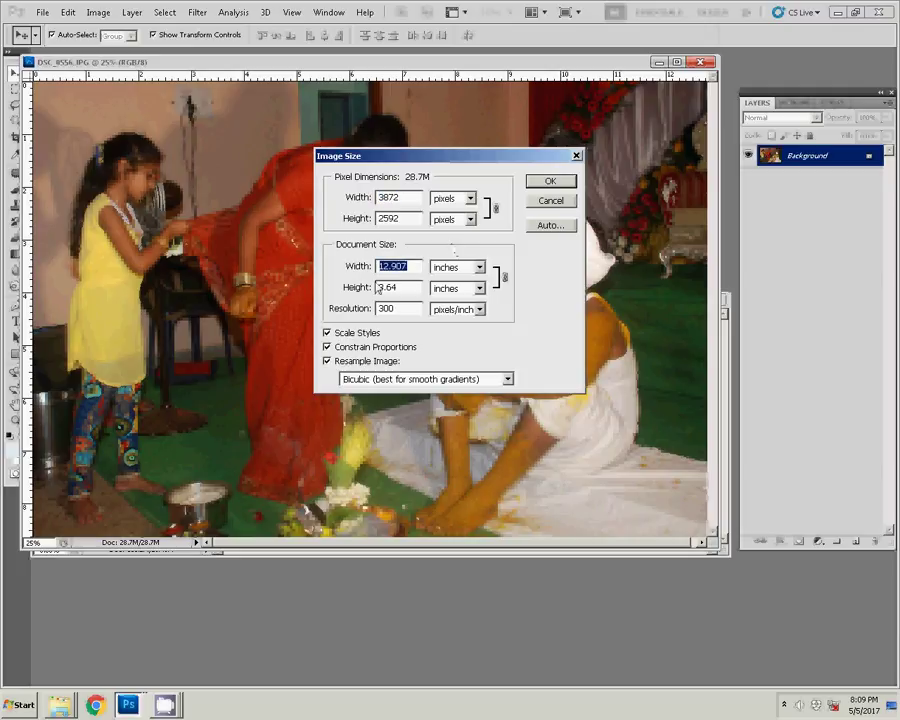
text(7)
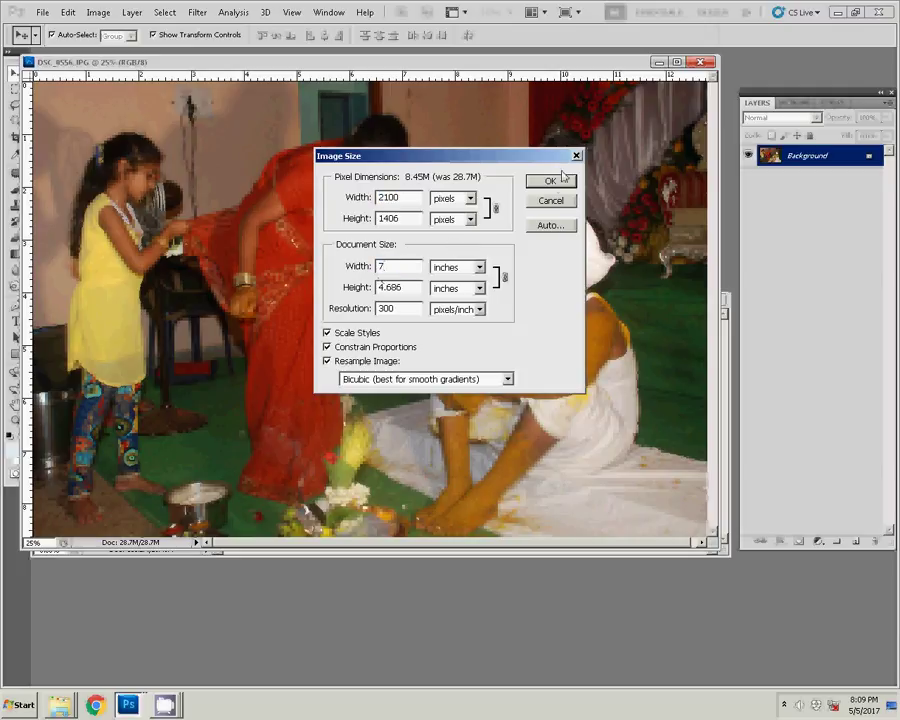
click(549, 181)
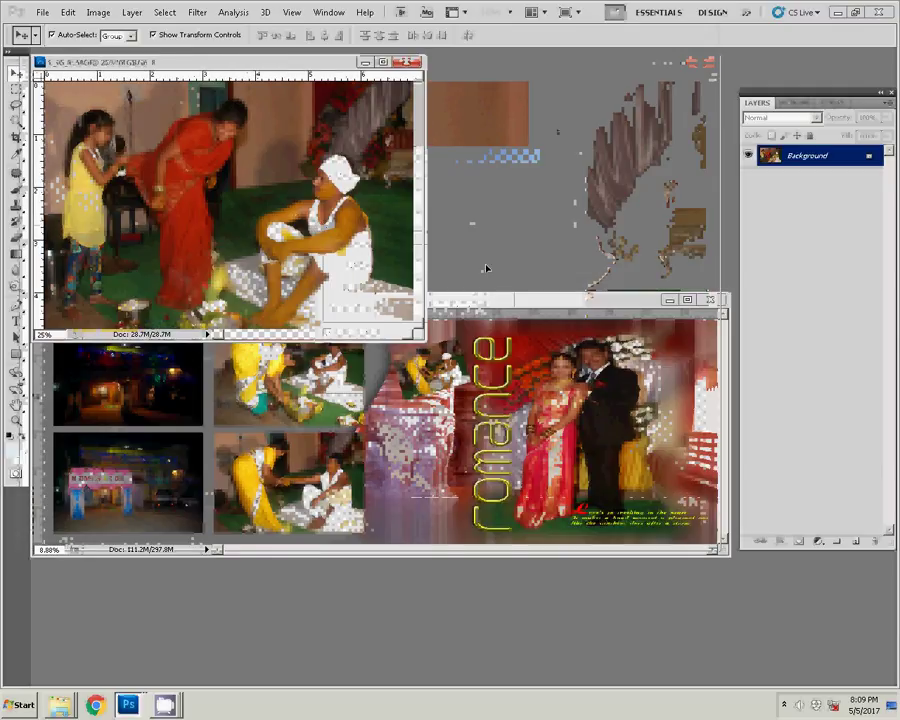
click(490, 300)
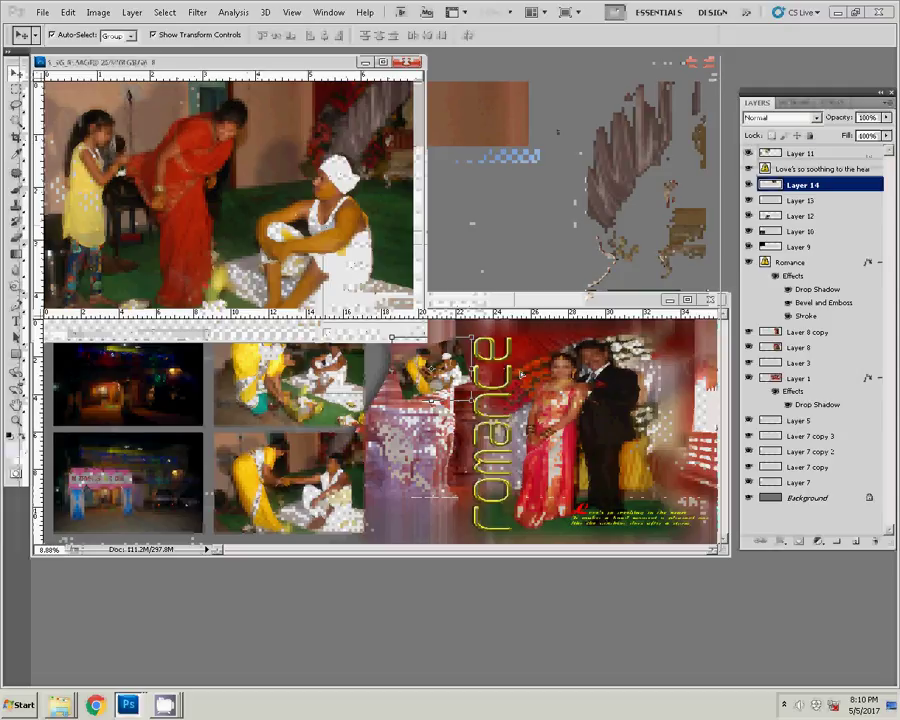
Step: Scale the new photo to 57.51%, rotate it about -20°, and place it left of the romance text
drag(527, 352, 420, 470)
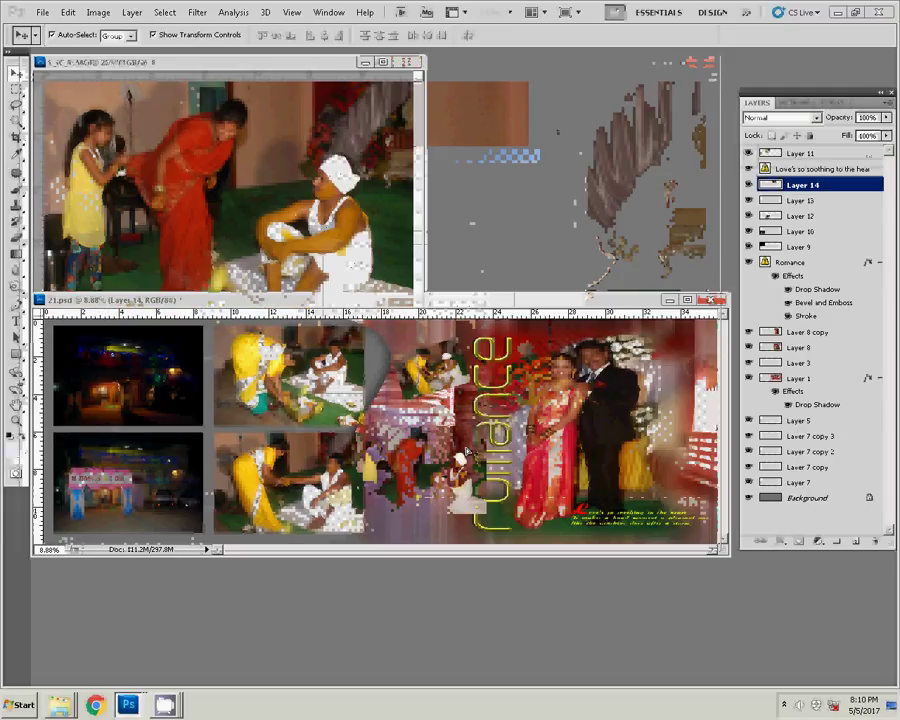
key(ctrl+t)
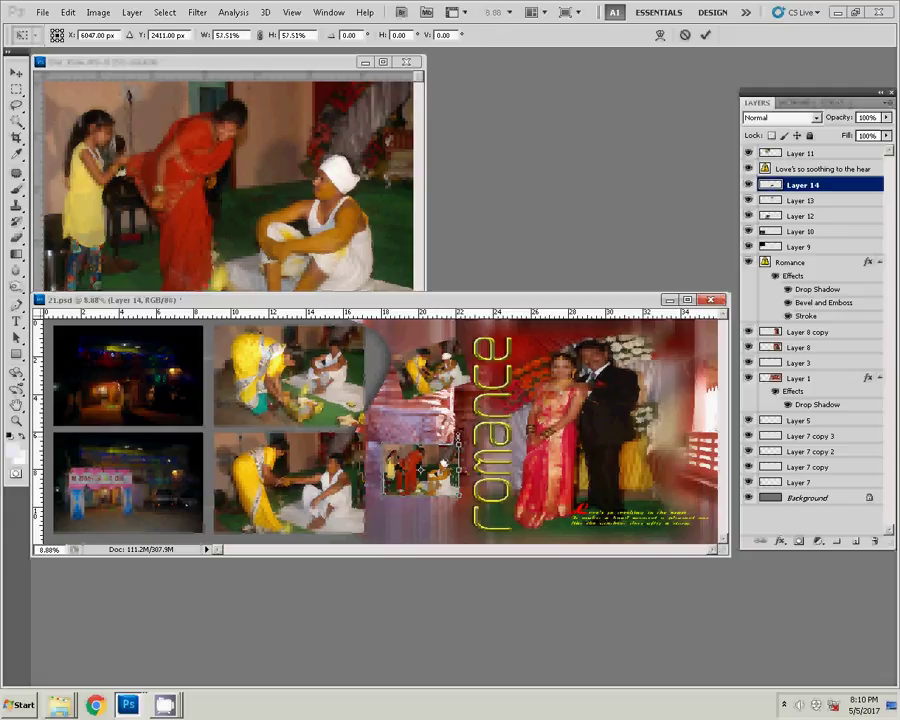
drag(462, 438, 455, 425)
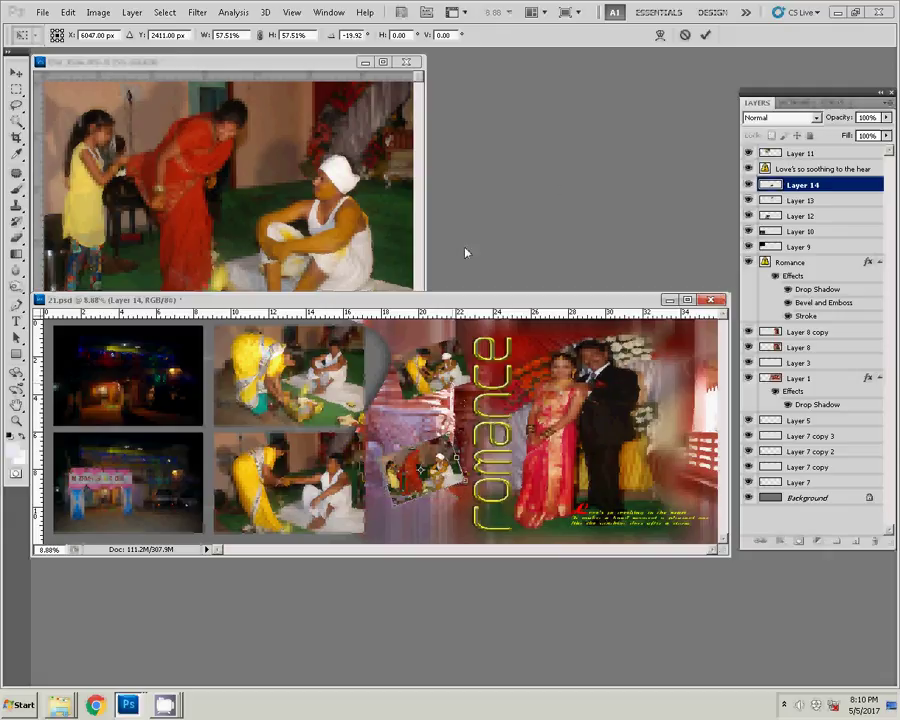
key(Return)
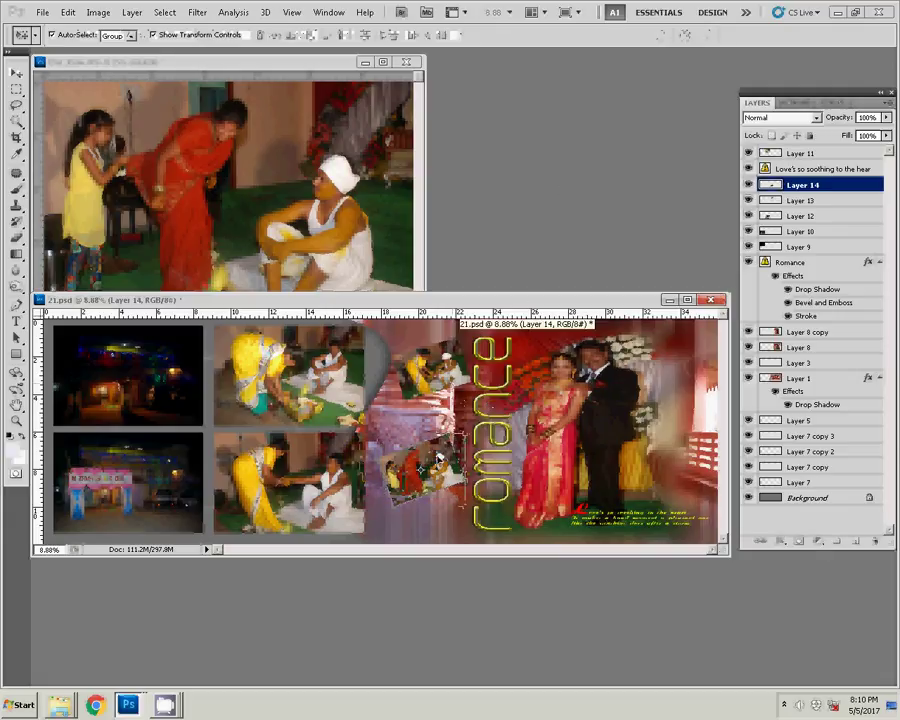
mouse_move(439, 458)
mouse_down()
mouse_move(450, 448)
mouse_move(428, 467)
mouse_up()
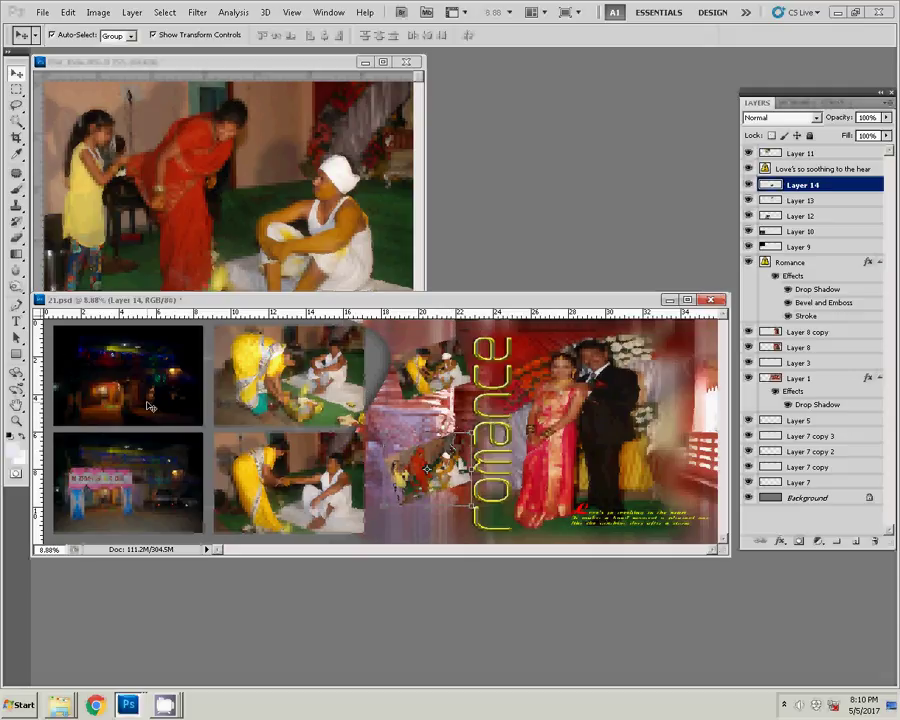
key(ctrl+z)
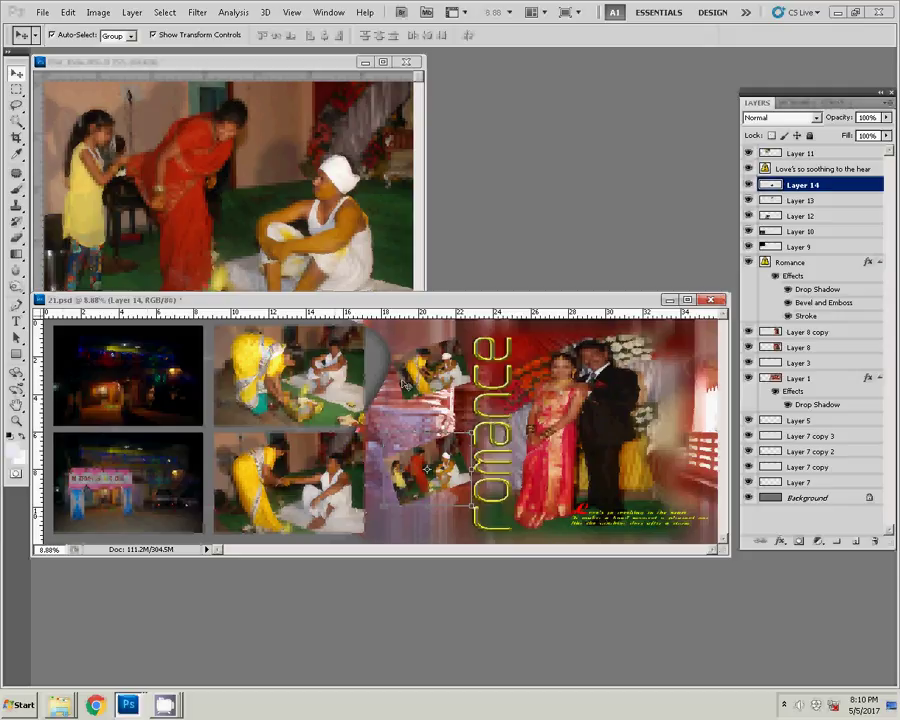
Step: Select Layer 13 and save the 21.psd collage
click(378, 418)
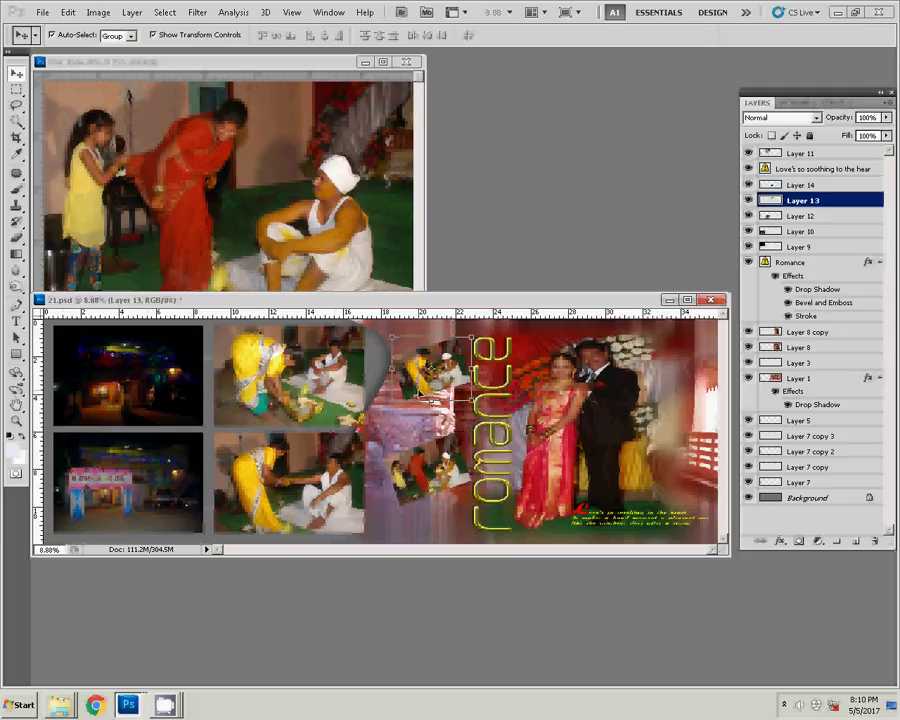
drag(408, 304, 378, 235)
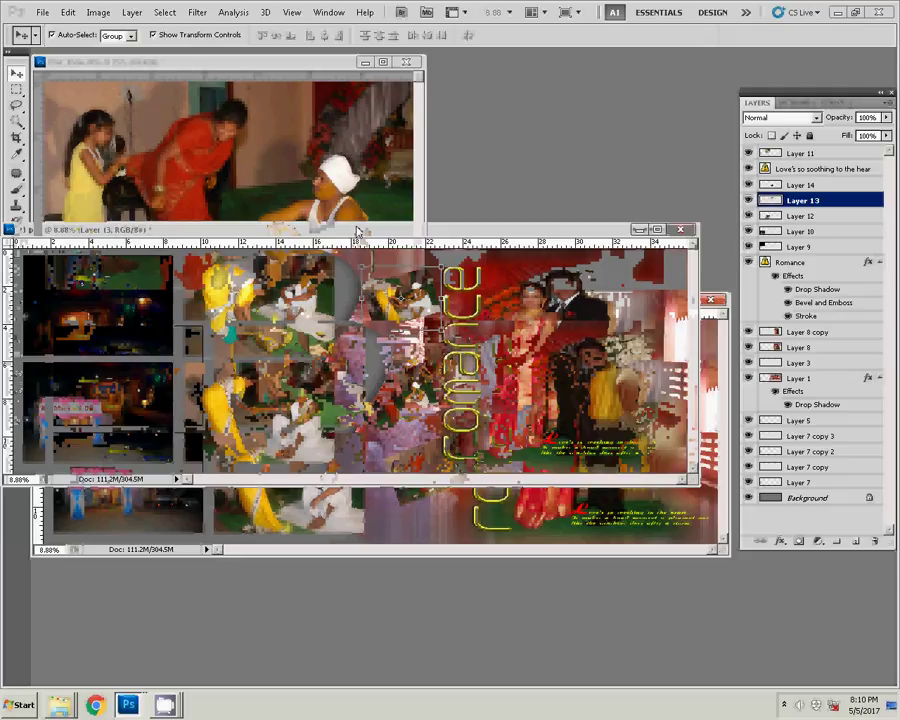
click(40, 13)
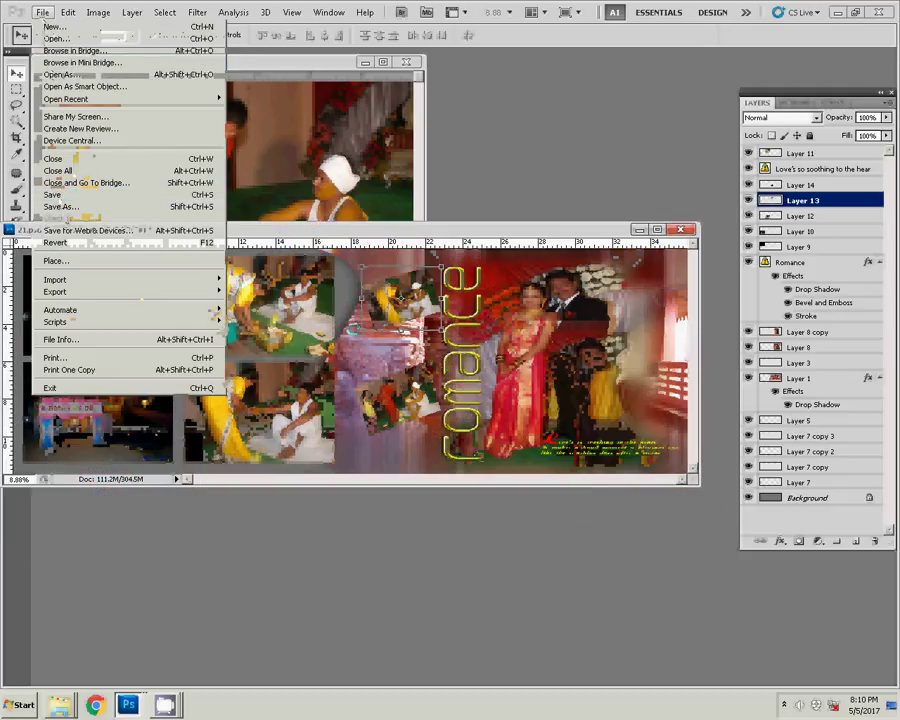
key(ctrl+s)
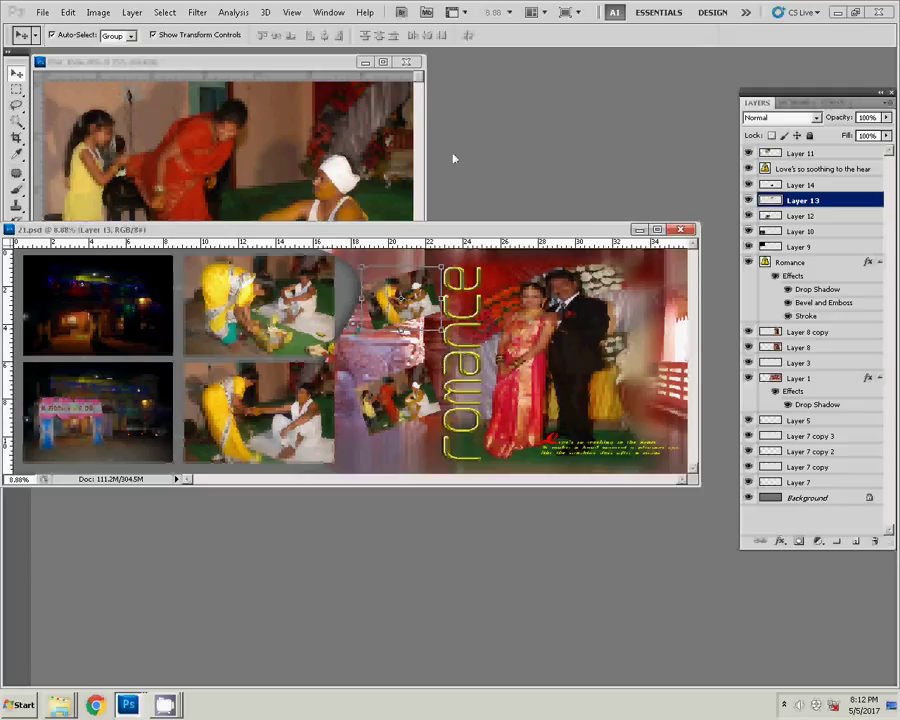
Step: Add a black Stroke layer effect to Layer 14
click(408, 411)
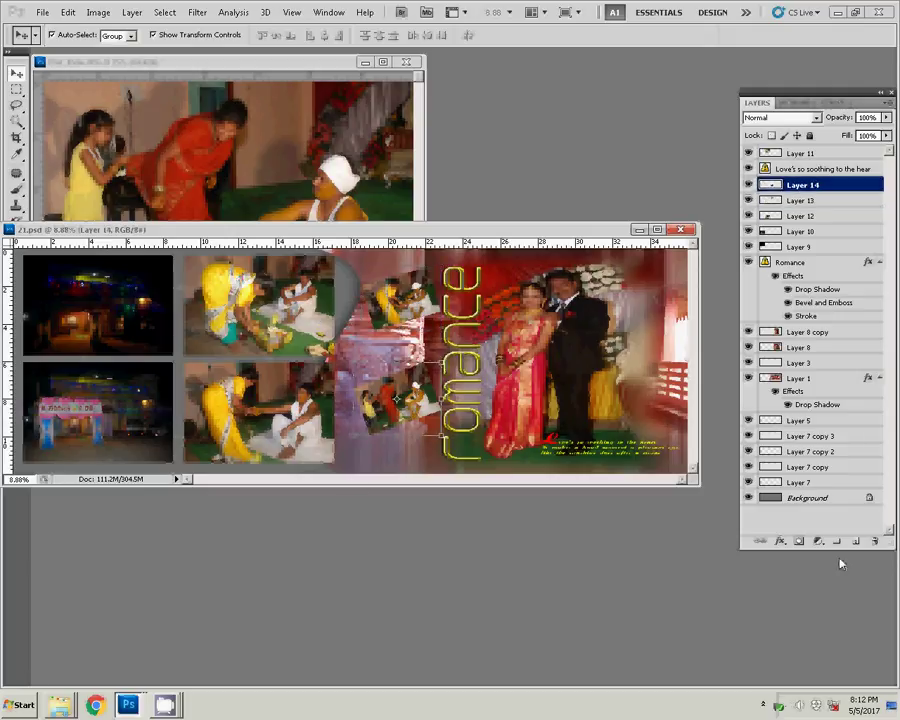
click(780, 541)
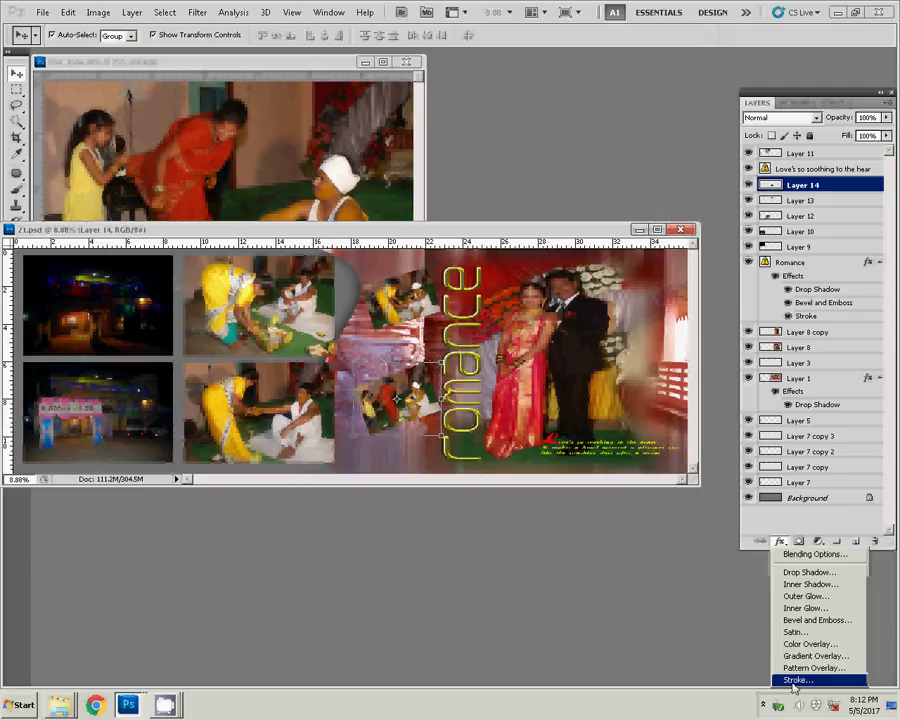
click(797, 679)
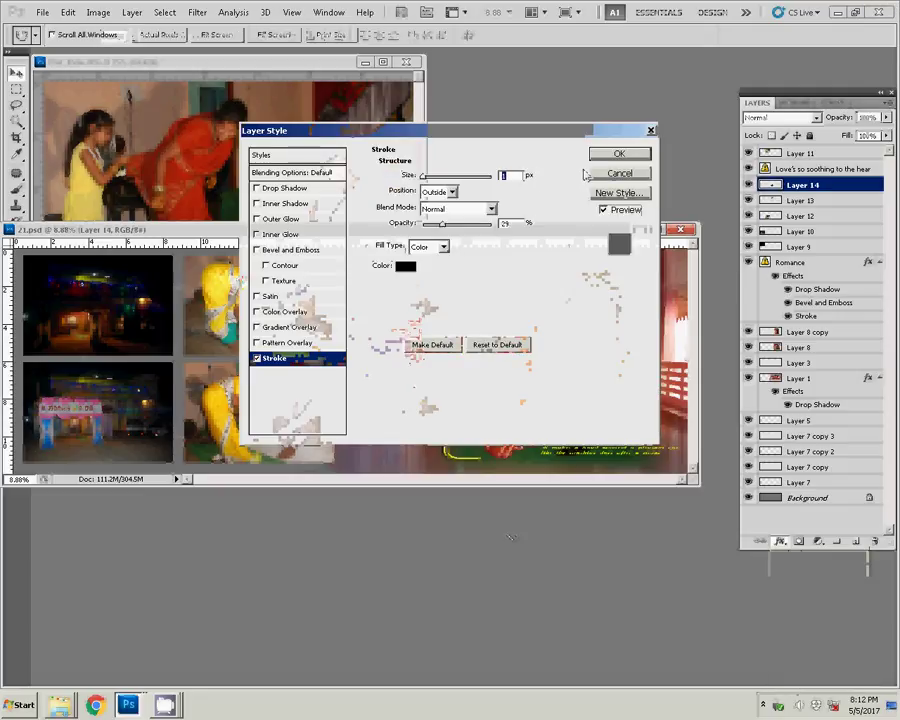
click(619, 153)
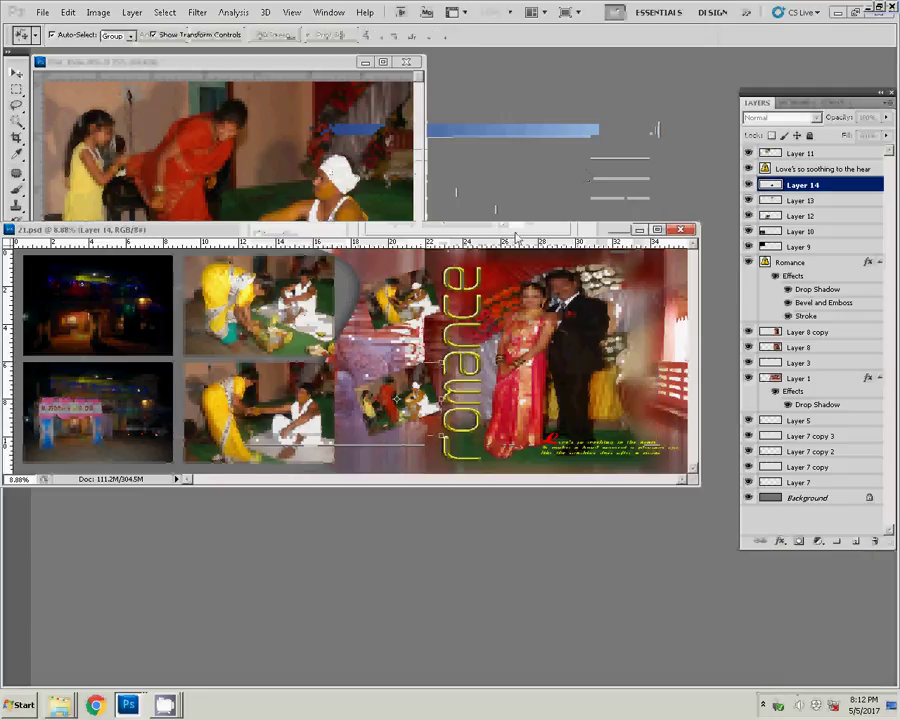
Step: Add a 22 px black outside Stroke effect to Layer 13
click(800, 227)
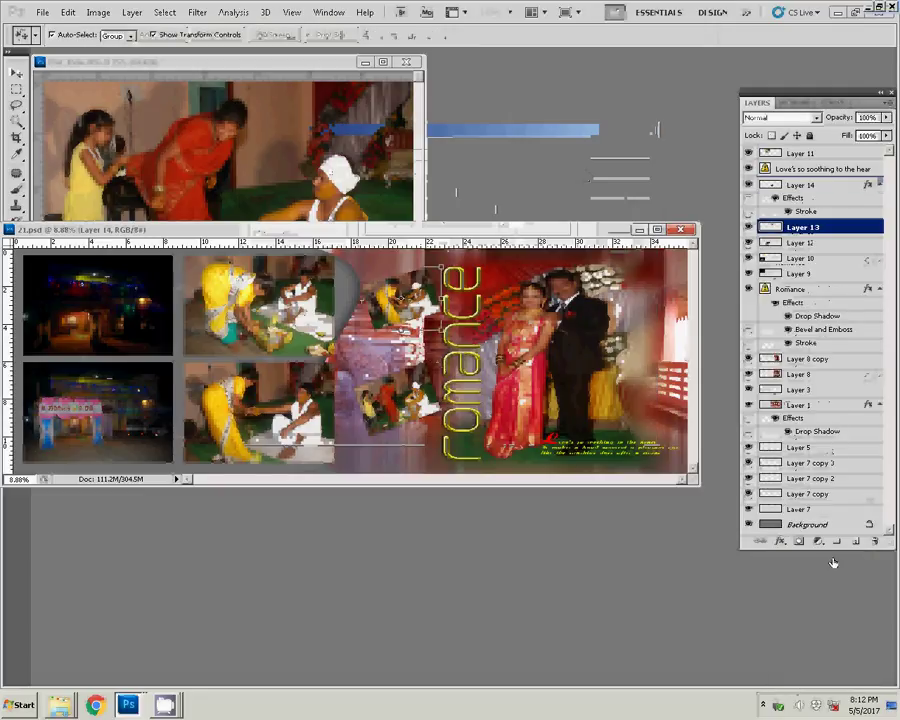
click(780, 541)
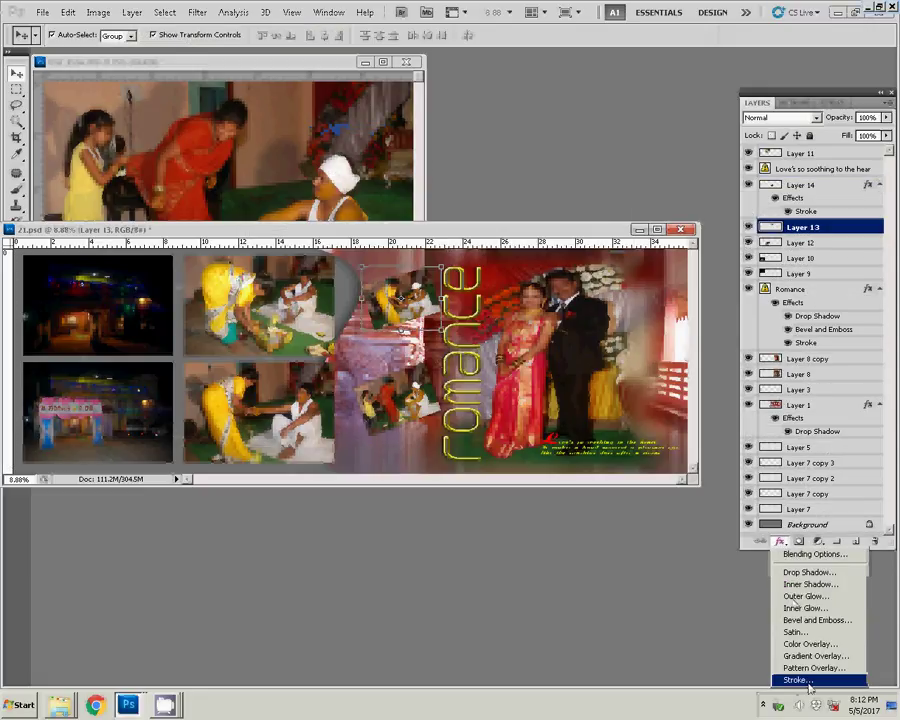
click(800, 680)
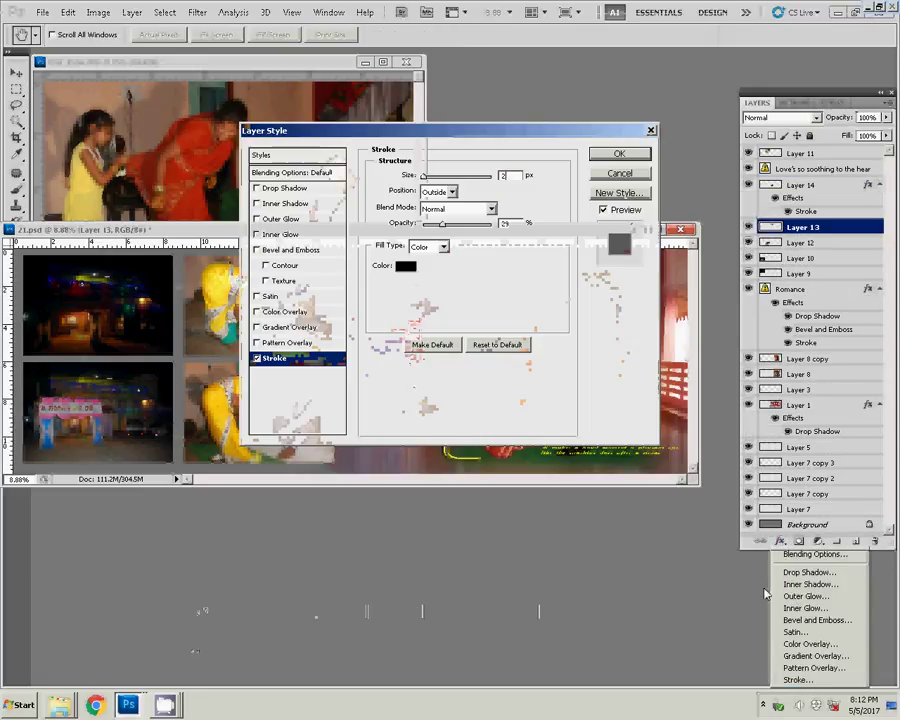
click(632, 158)
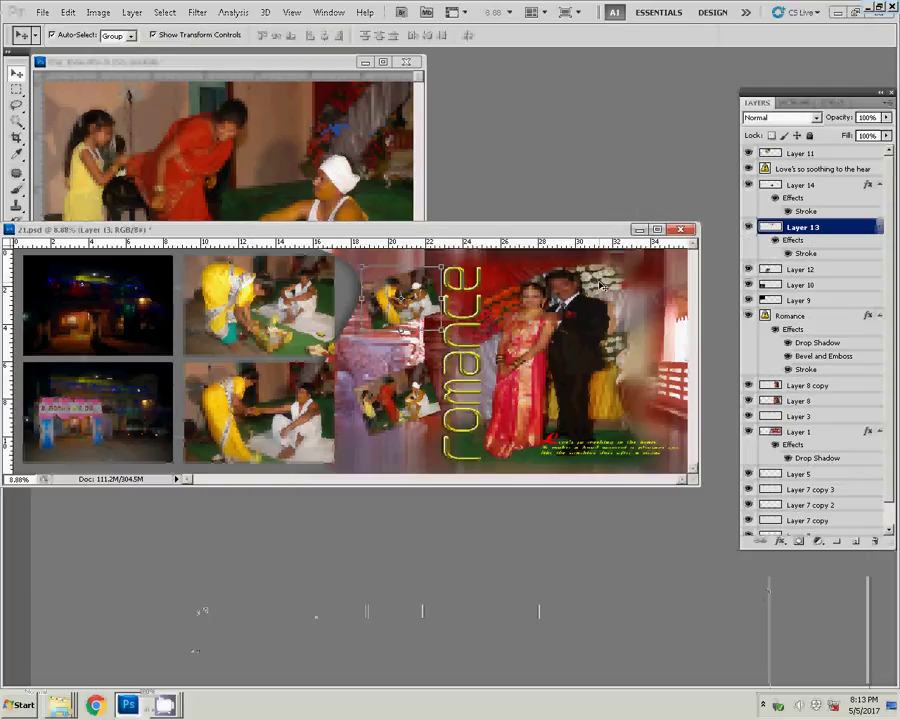
Step: Save the 21.psd collage with its newly bordered inset photos
key(ctrl+s)
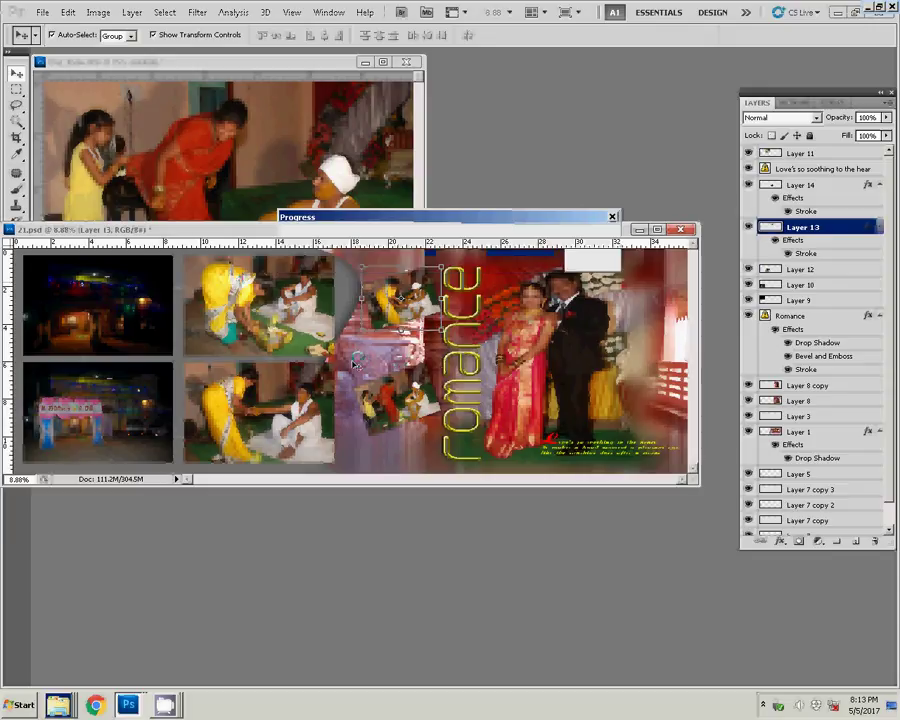
Step: Close the collage, close DSC_0556.JPG without saving, and dismiss the AutoPlay prompt
click(680, 229)
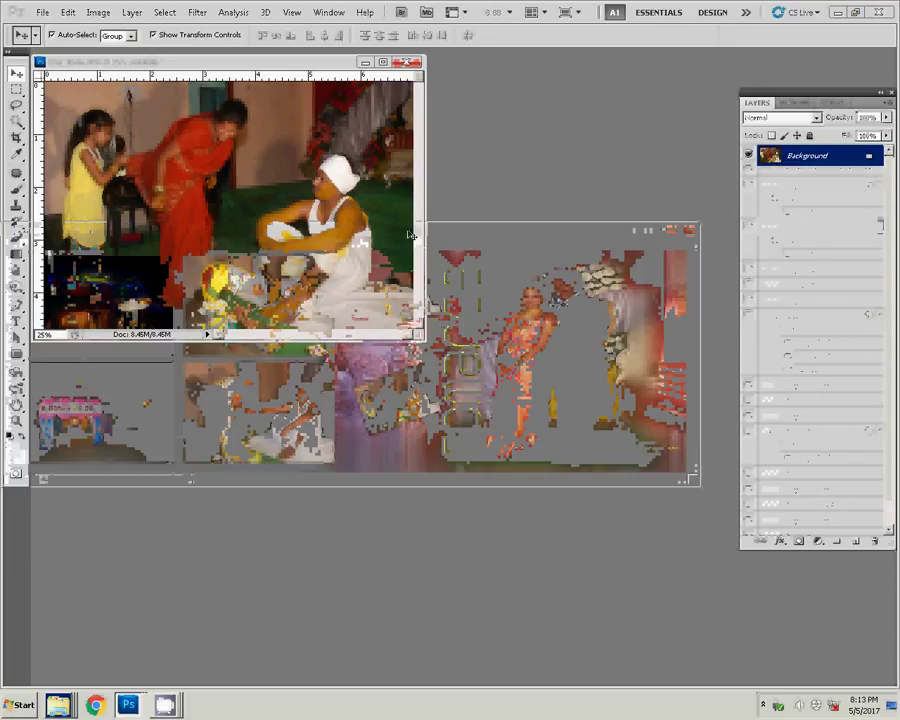
click(406, 62)
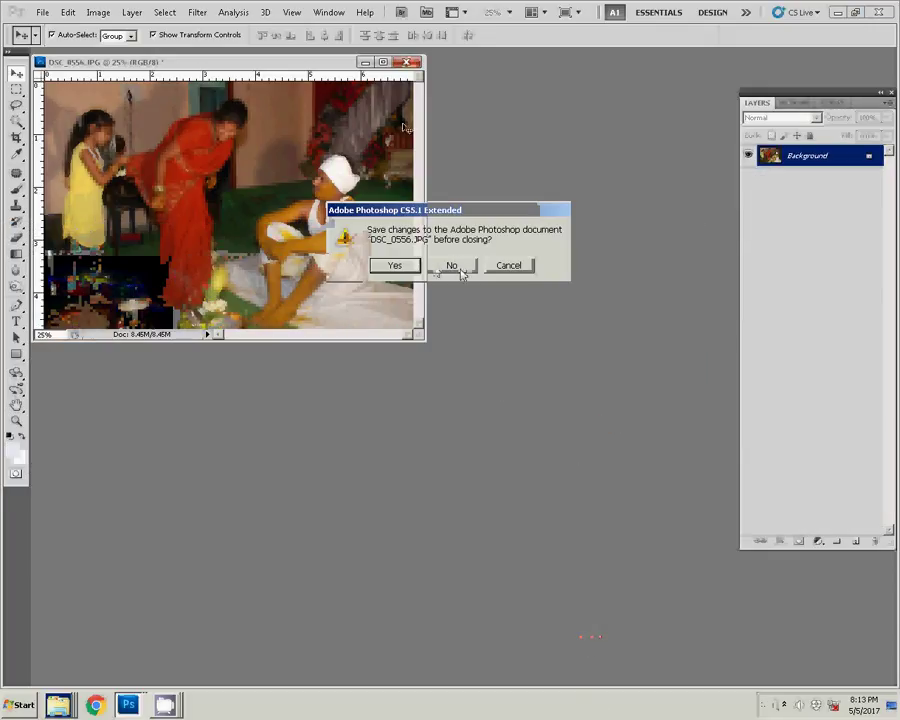
click(452, 266)
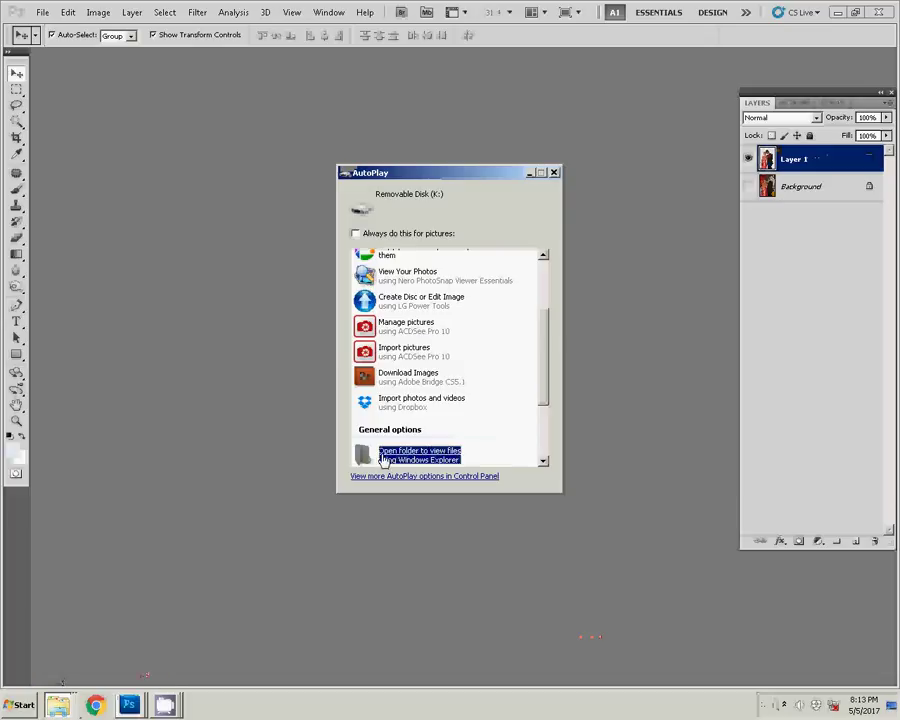
click(400, 452)
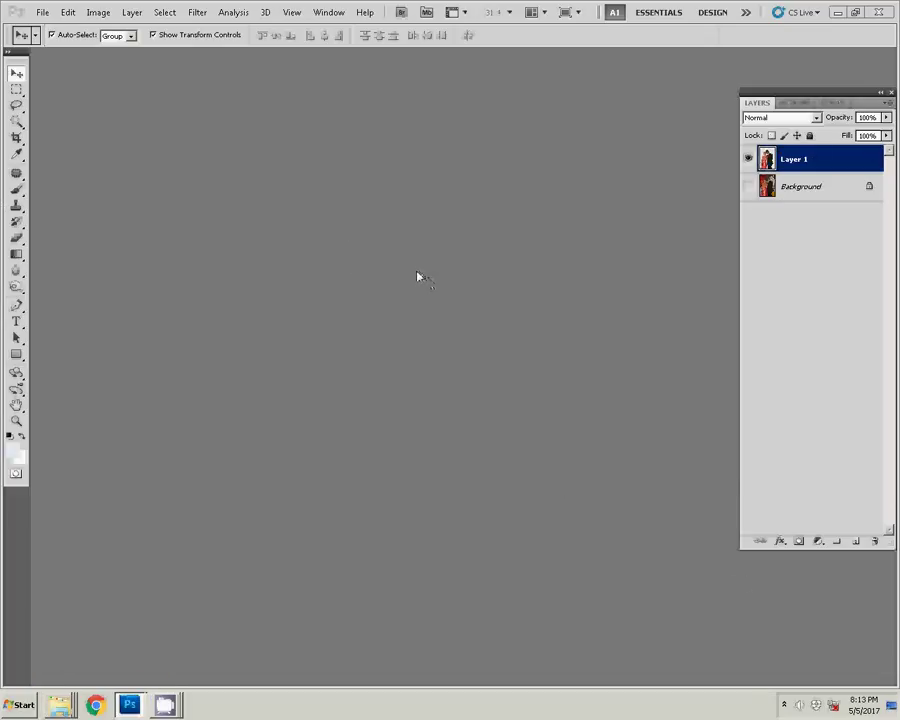
Step: Browse Removable Disk (K:) to DCIM > 101ND40X and open DSC_0037 in Photoshop
right_click(60, 708)
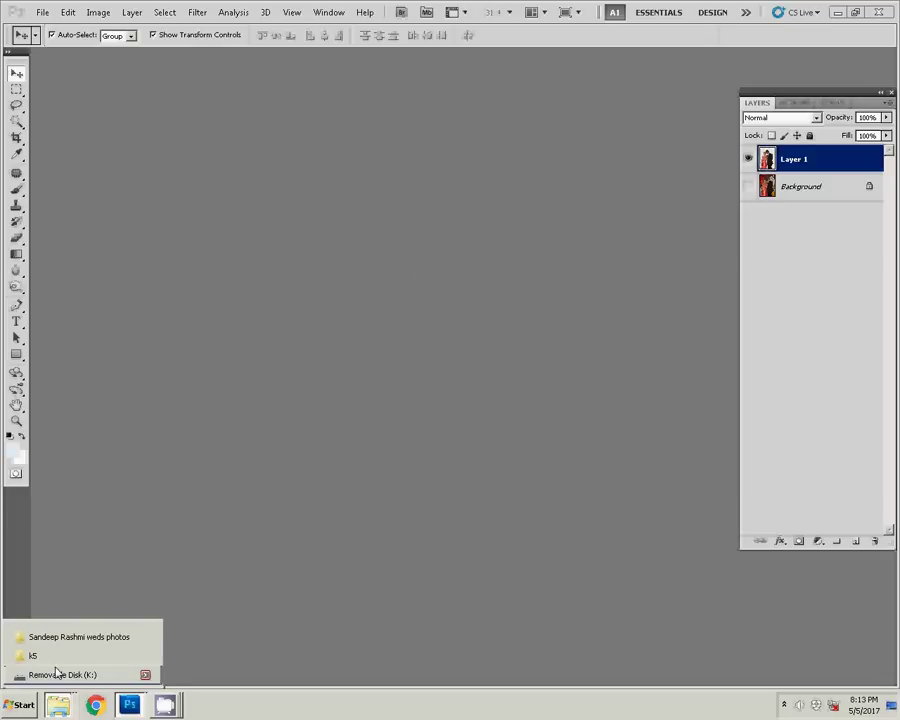
click(12, 670)
double_click(268, 195)
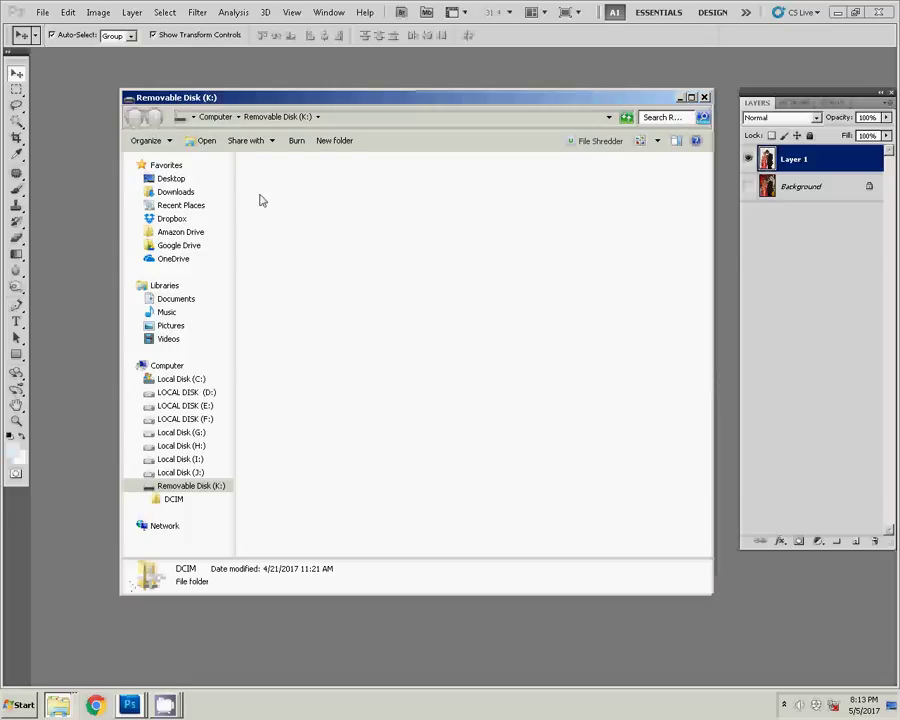
click(334, 184)
double_click(334, 184)
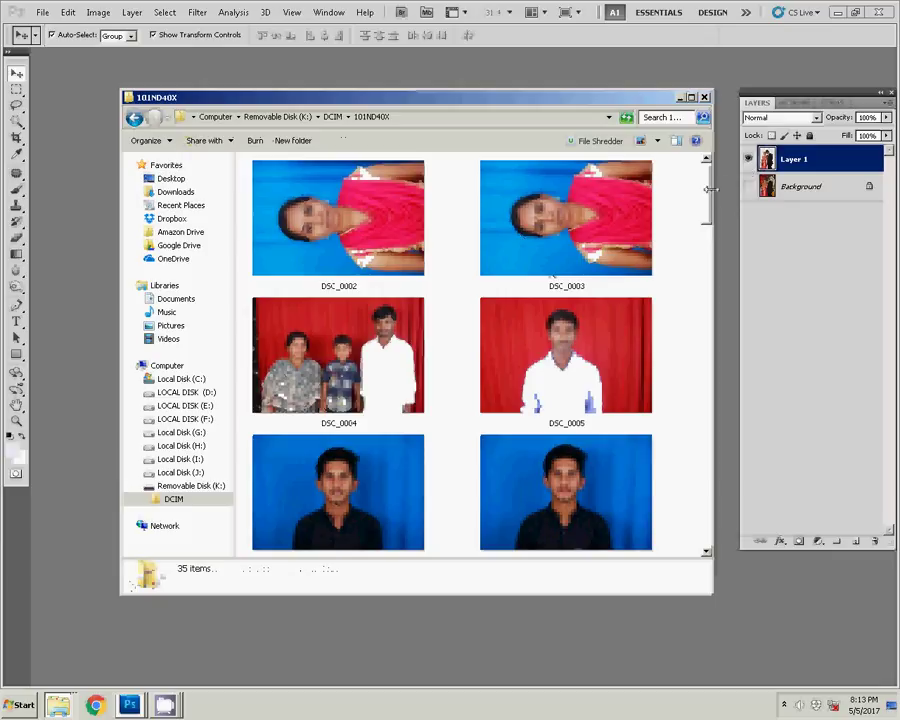
drag(707, 193, 707, 500)
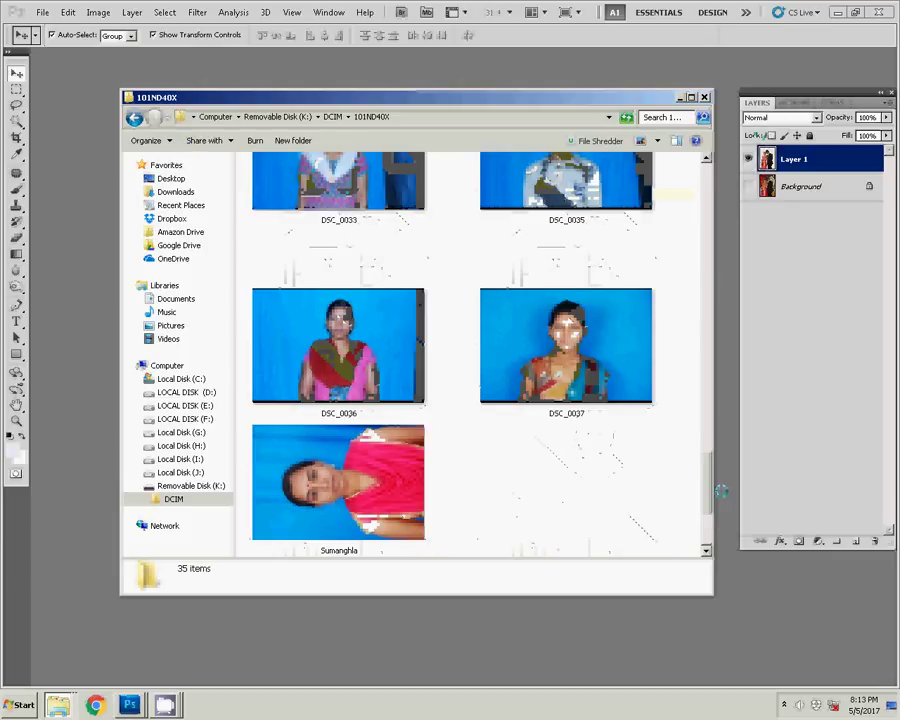
click(583, 378)
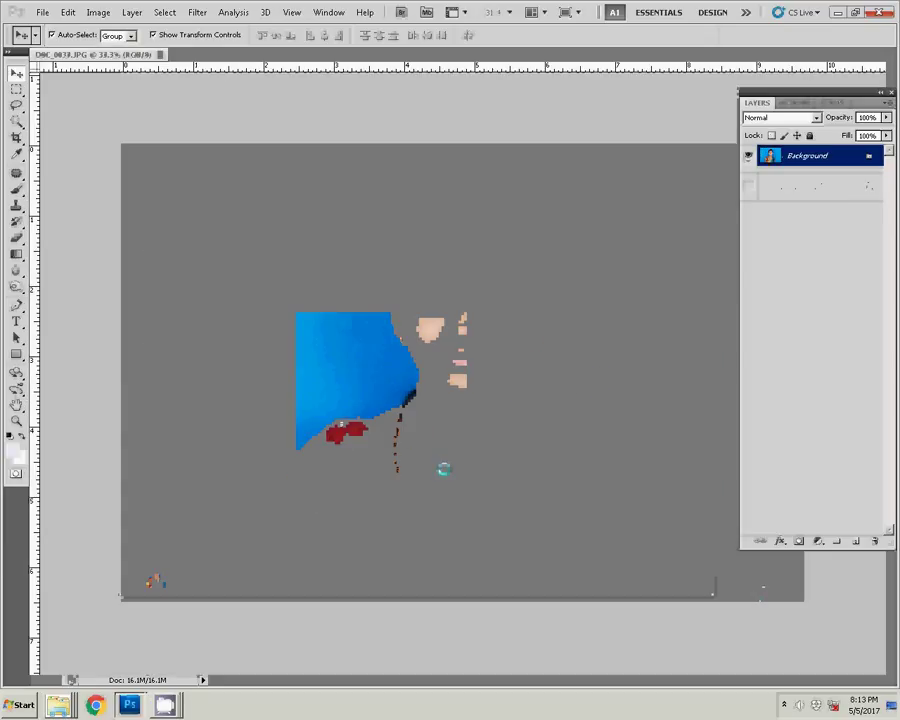
Step: Crop the portrait around head and shoulders to 3.5 × 4.5 cm at 300 ppi
key(c)
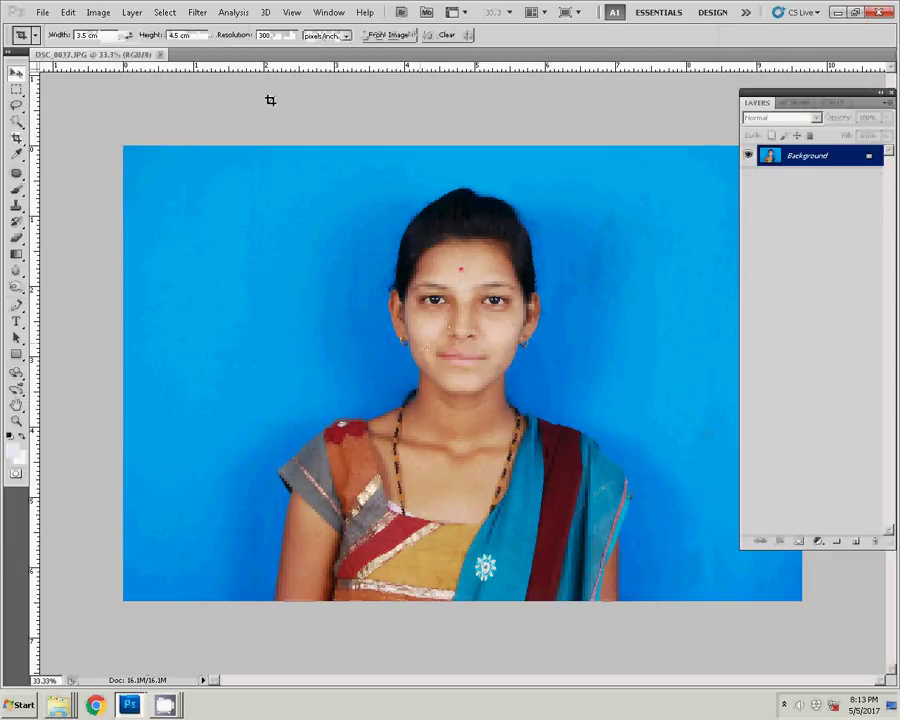
mouse_move(297, 150)
mouse_down()
mouse_move(631, 544)
mouse_move(625, 554)
mouse_up()
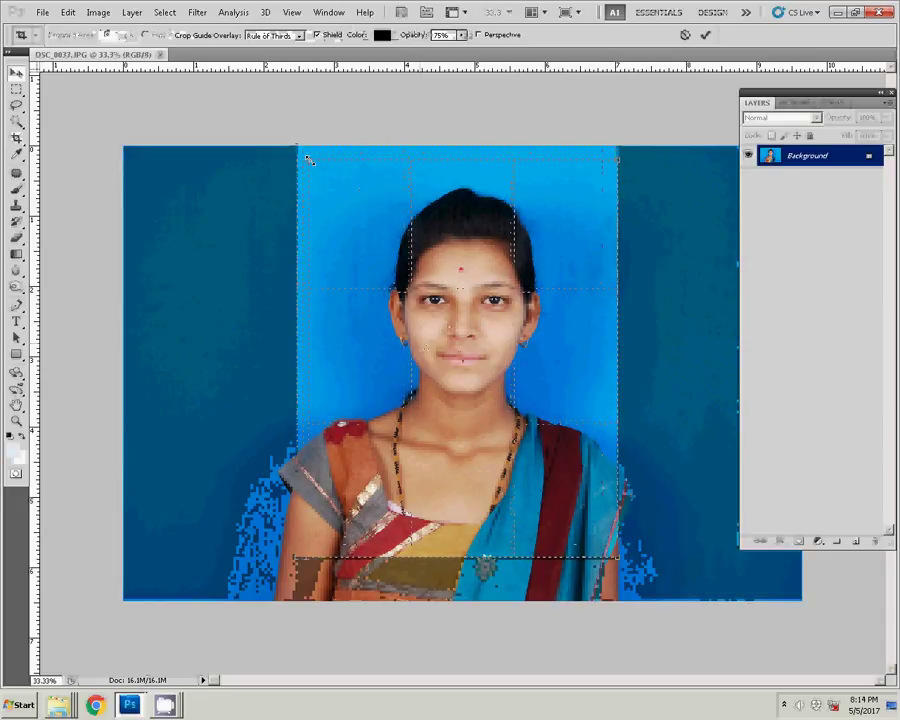
key(Return)
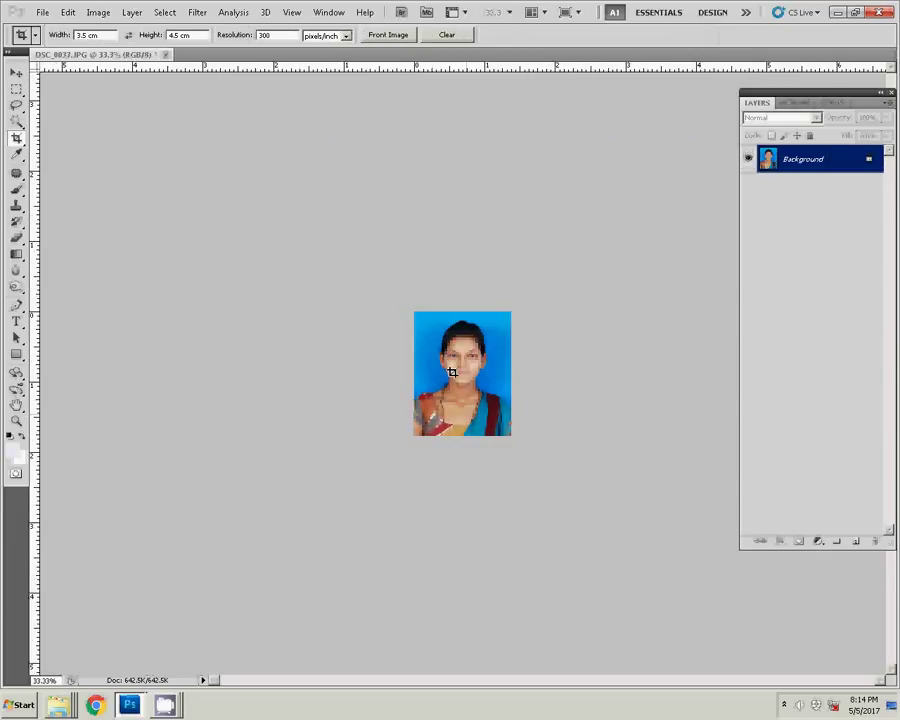
Step: Fit the cropped photo to the screen, then zoom in closely on the face
right_click(452, 372)
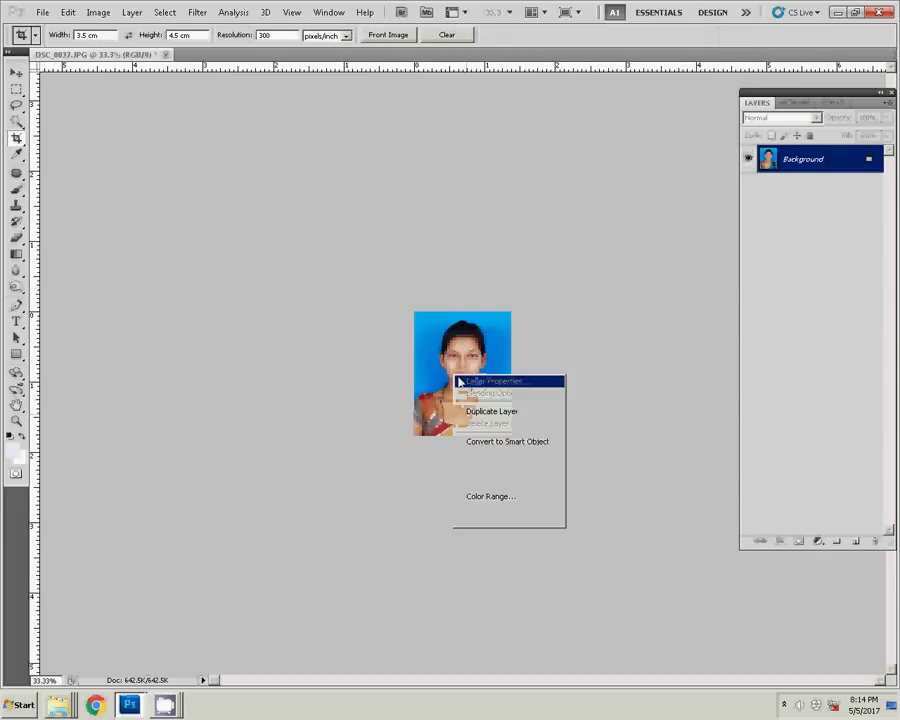
key(Escape)
key(z)
right_click(452, 370)
click(465, 374)
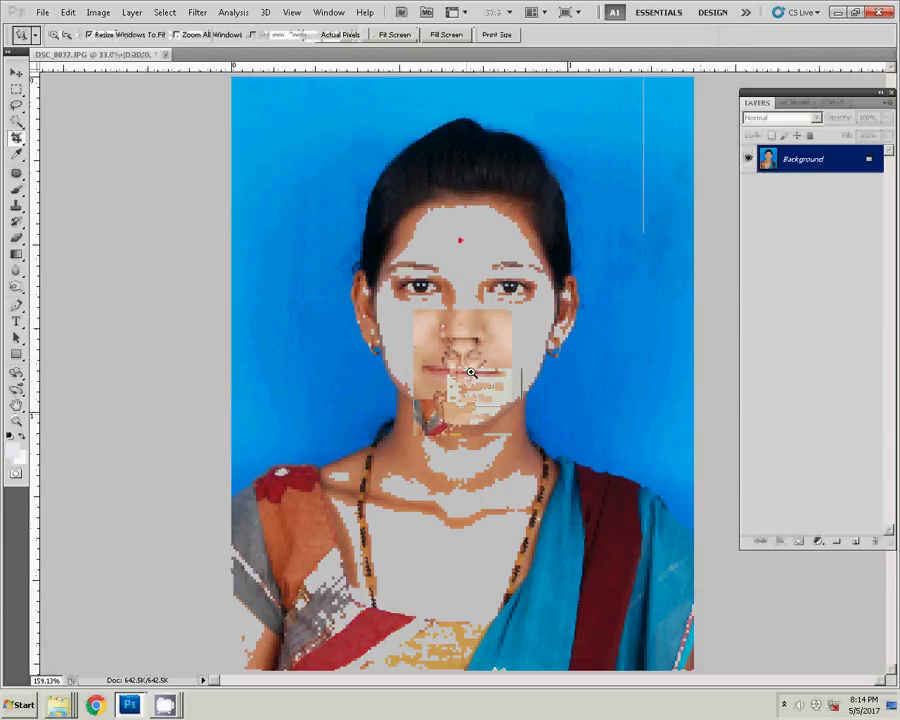
click(430, 340)
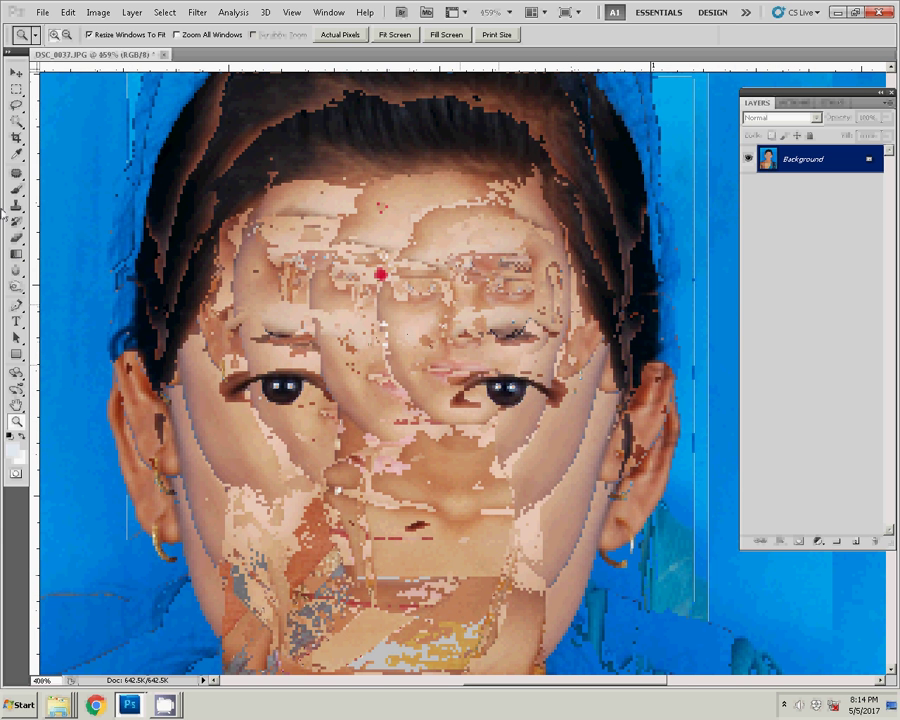
Step: With an 8 px Healing Brush, heal dark spots on the forehead, cheeks and under the eye
click(16, 175)
right_click(16, 178)
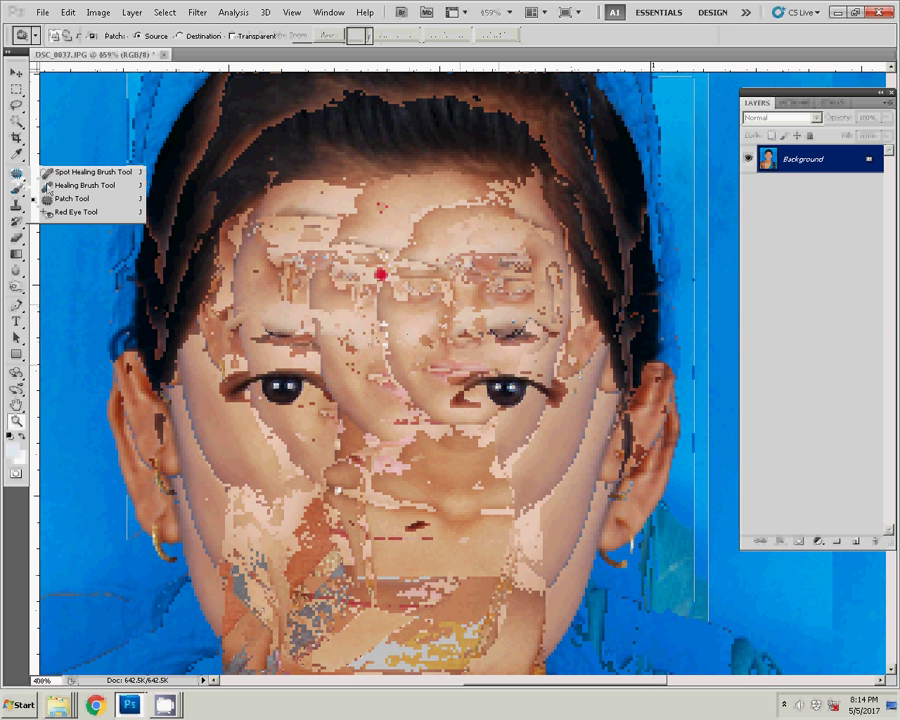
click(70, 191)
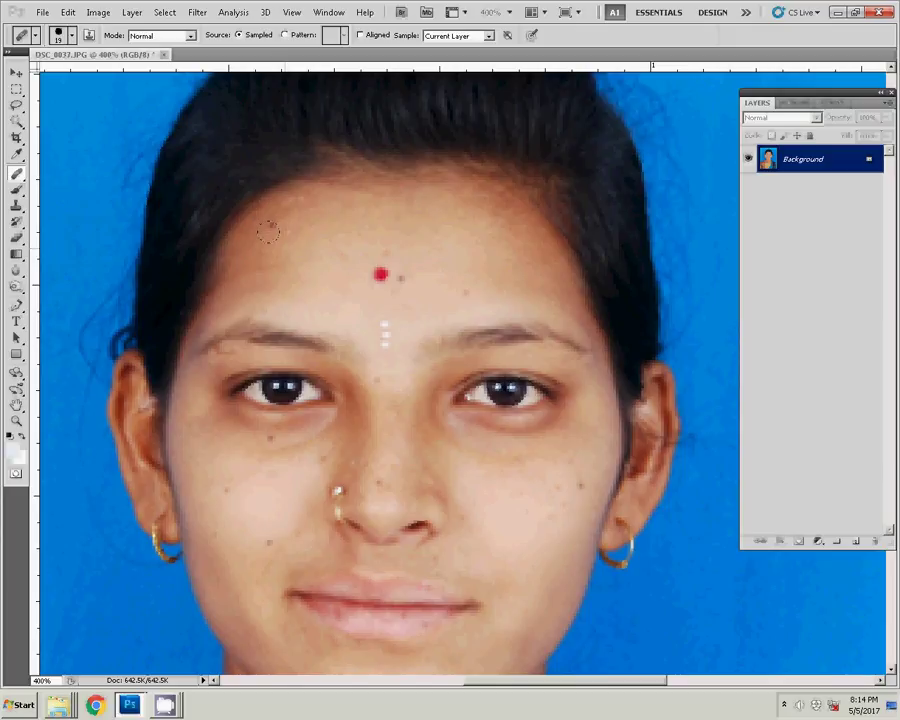
key(bracketleft)
key(bracketleft)
alt+click(275, 250)
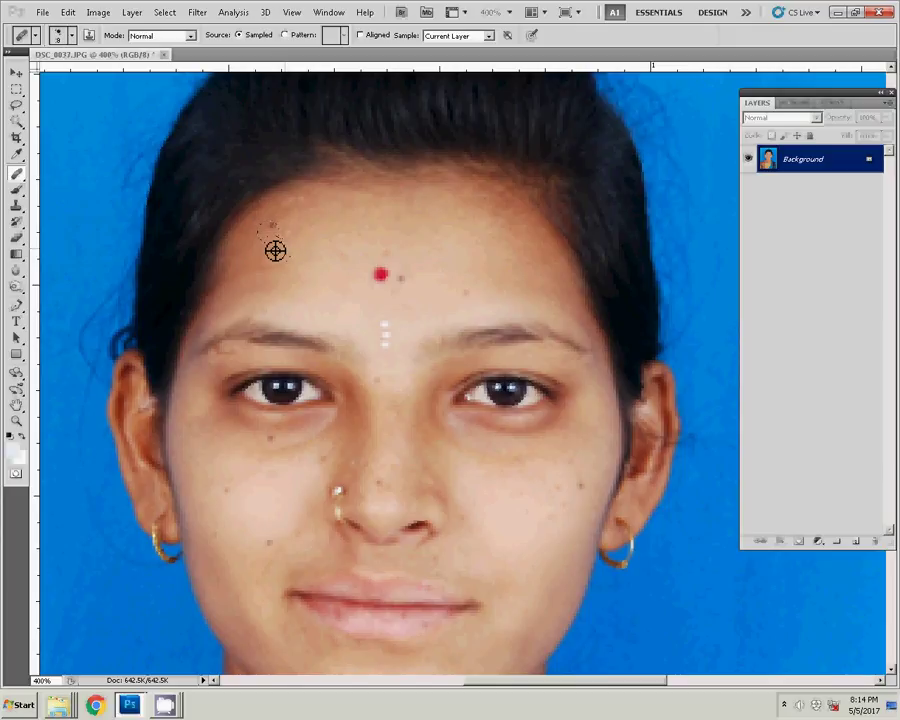
click(402, 276)
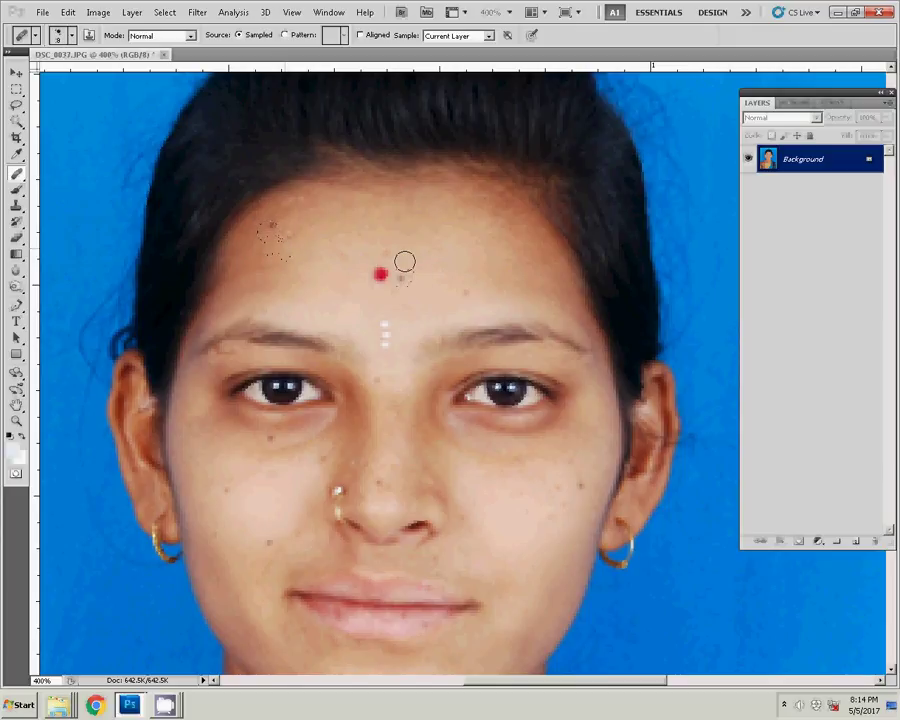
click(466, 291)
click(577, 486)
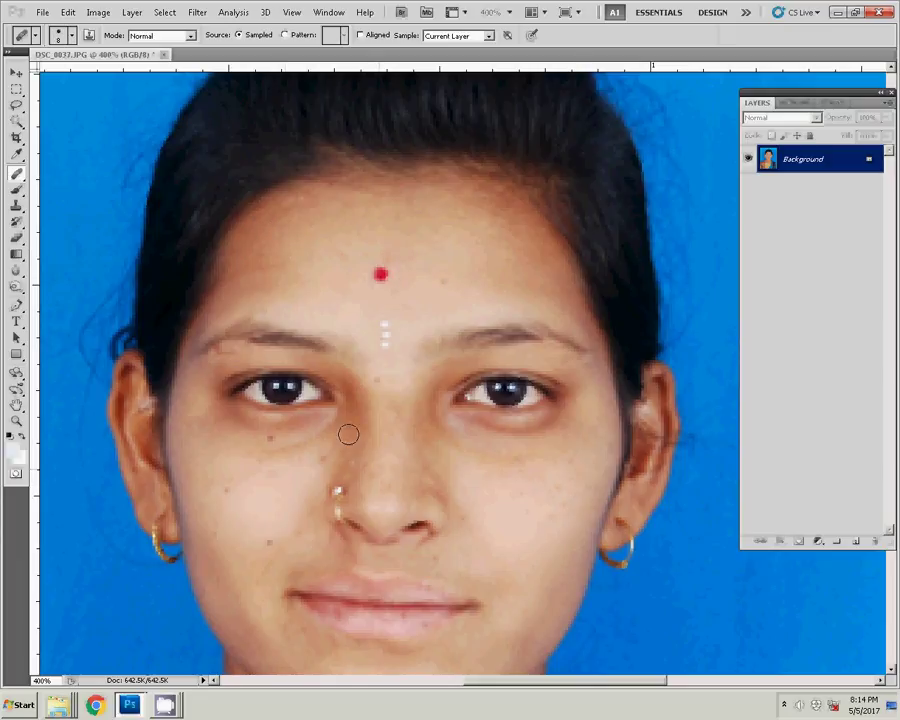
click(222, 486)
click(266, 442)
Step: Heal the two blemishes on the lower lip and sample a new source area
drag(391, 542, 420, 358)
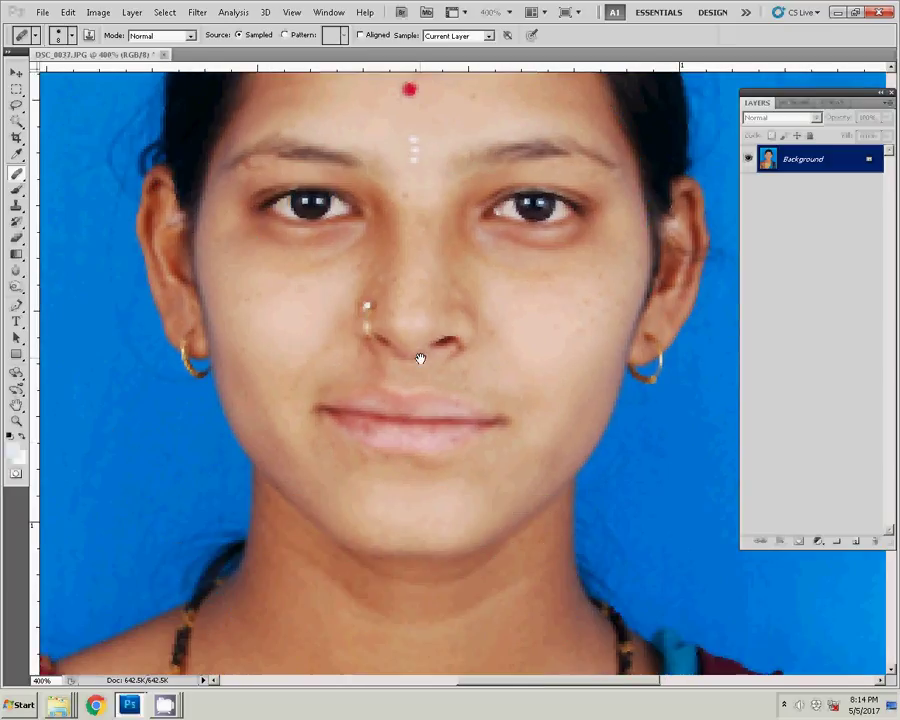
click(391, 440)
click(453, 438)
alt+click(397, 484)
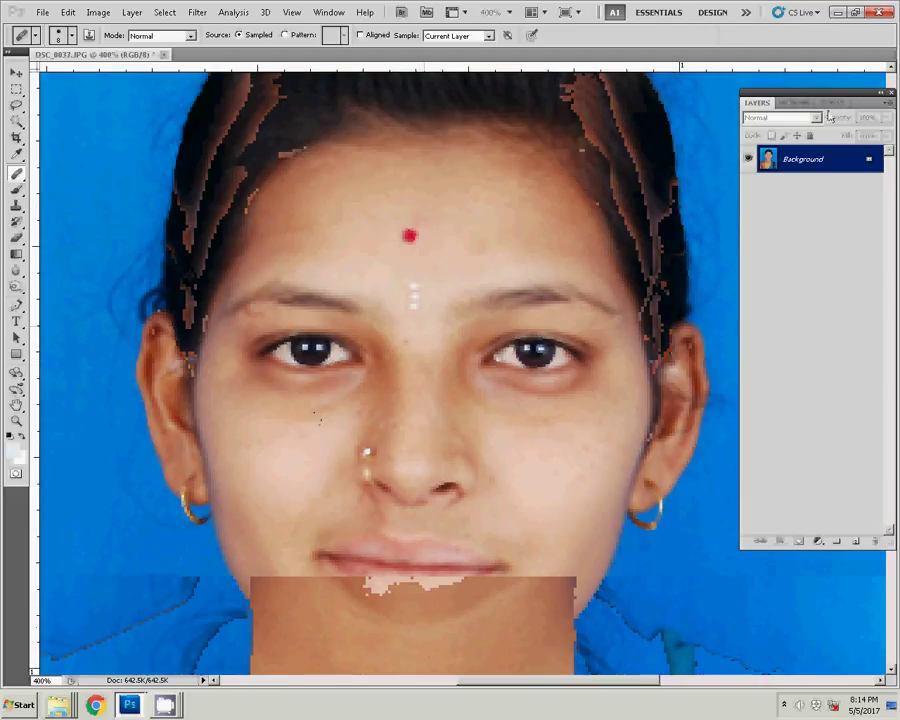
Step: Run Action 1 on the photo and soften the skin with the Blur tool
click(796, 103)
click(815, 286)
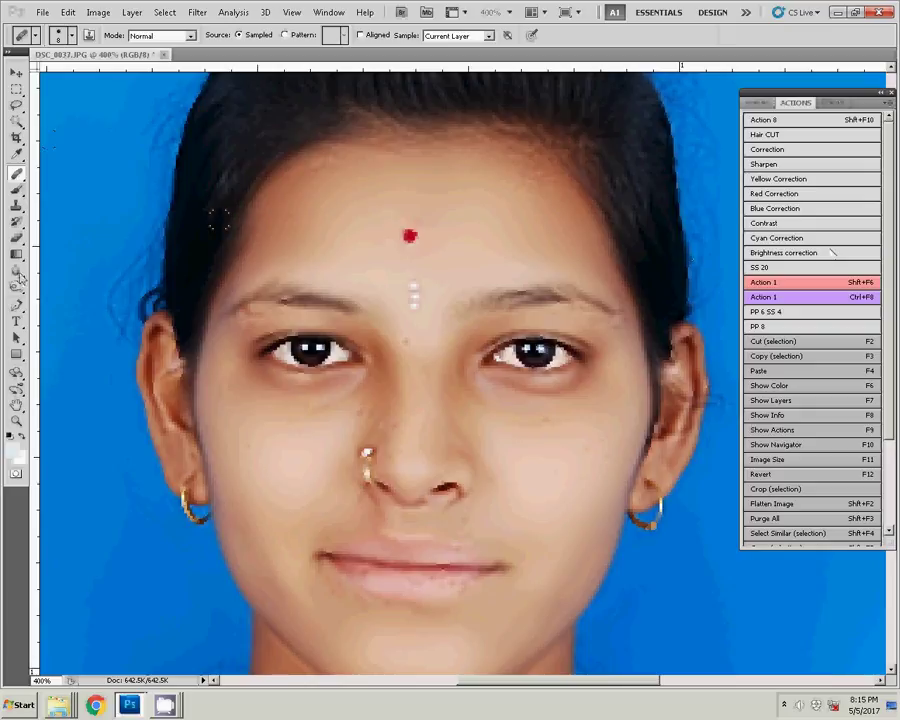
key(r)
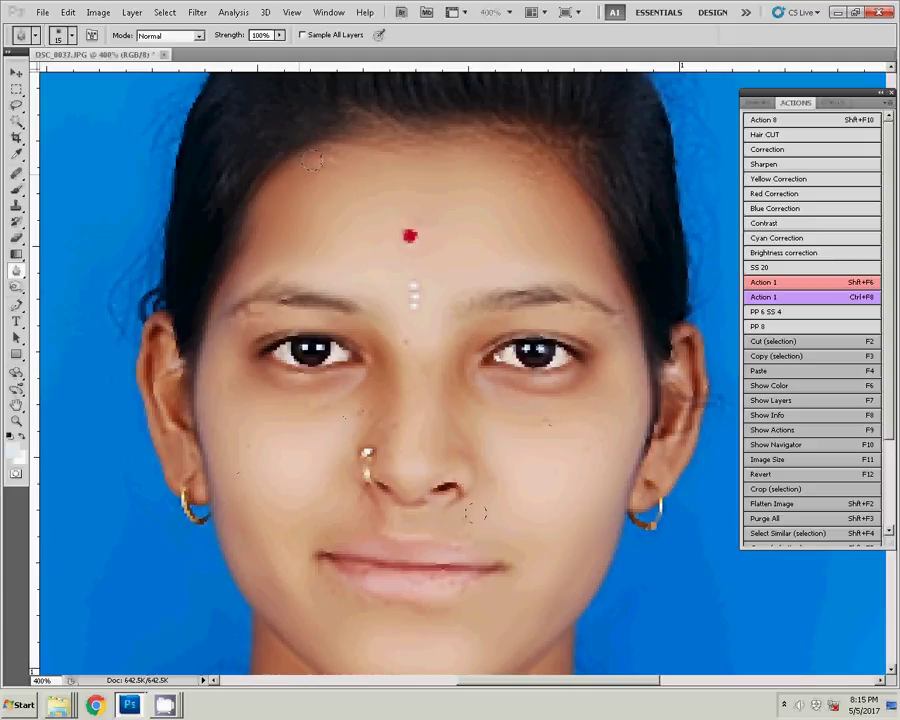
scroll(375, 335, down, 3)
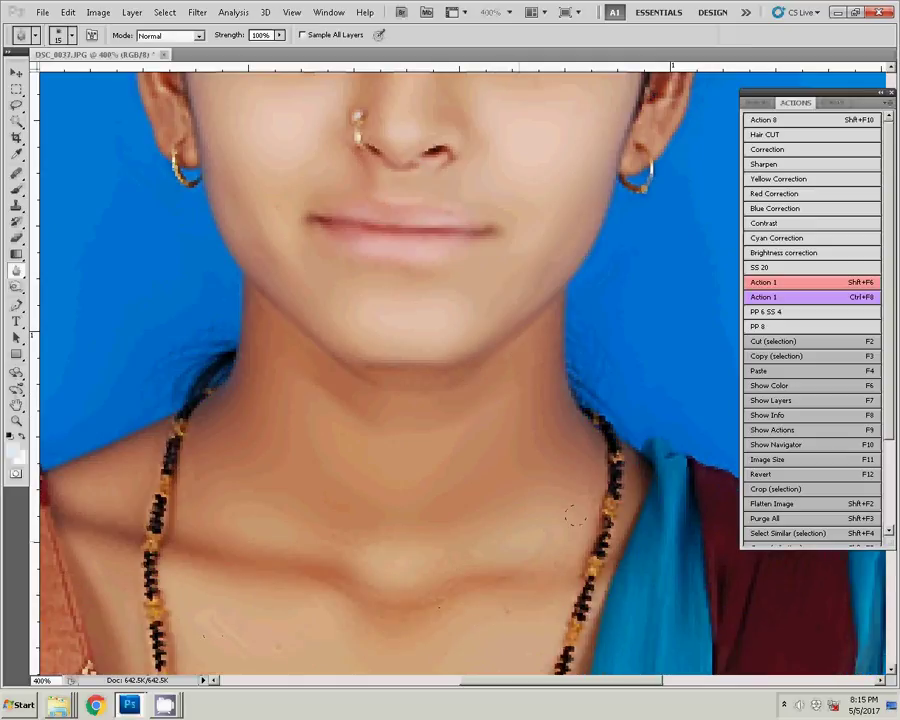
Step: Fit the whole portrait on screen and try a Levels midtone change, then cancel it
key(z)
right_click(430, 462)
click(450, 467)
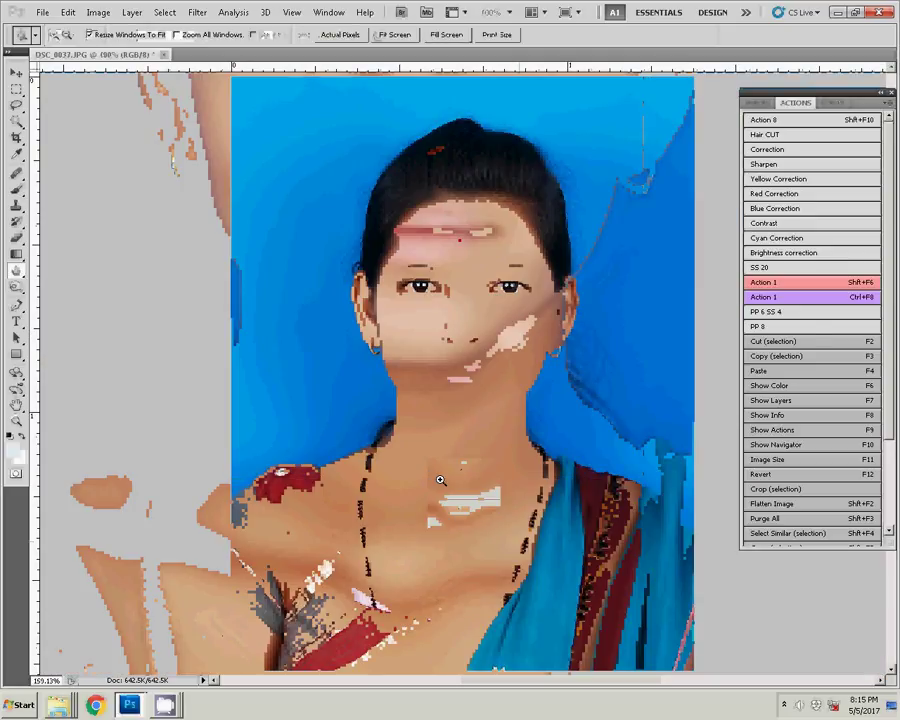
key(ctrl+l)
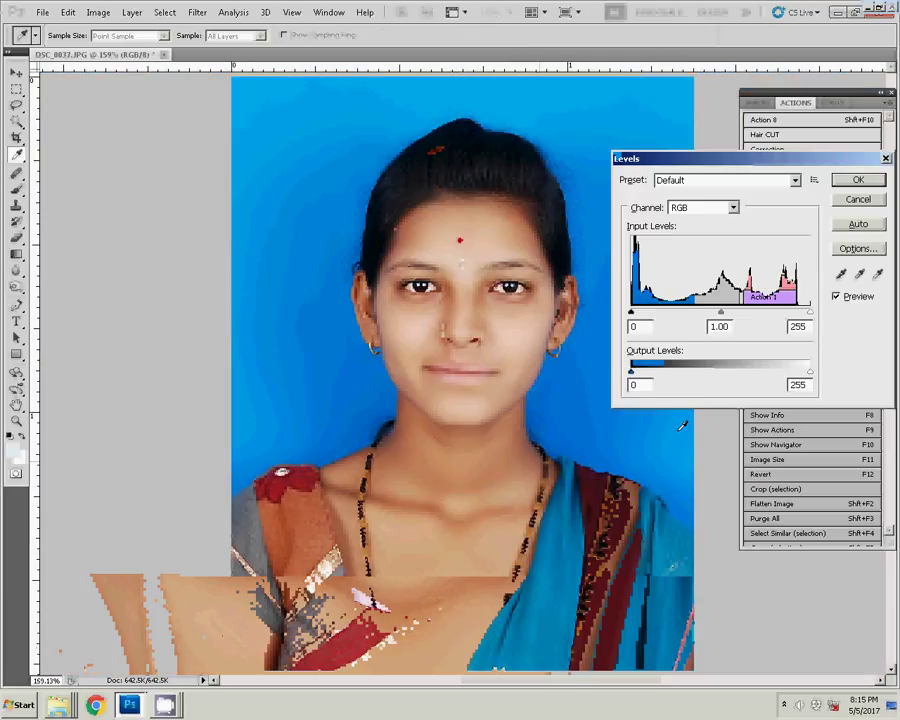
drag(720, 312, 713, 312)
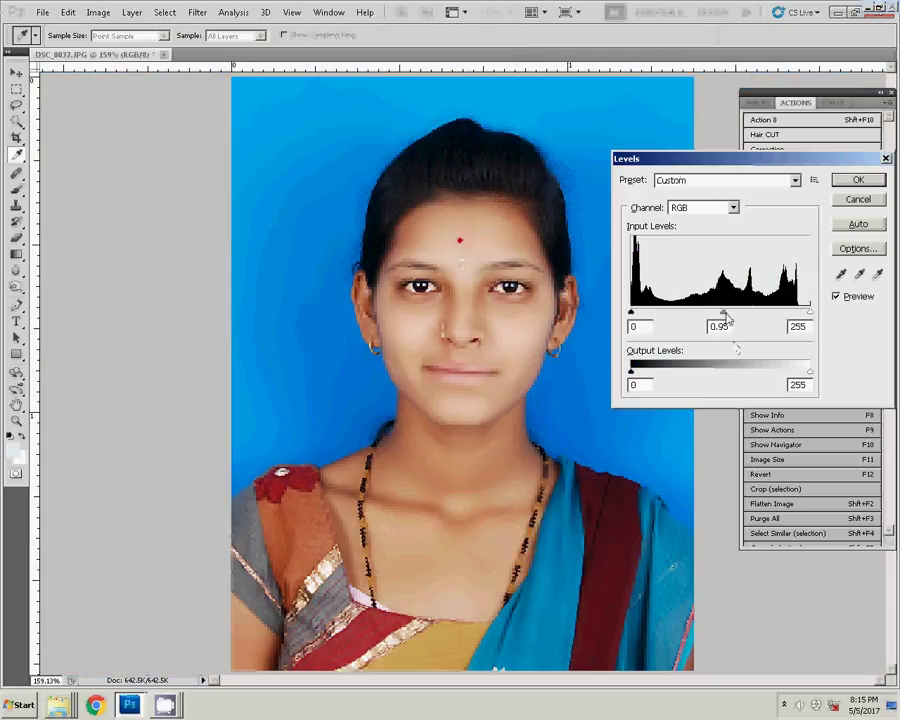
click(858, 199)
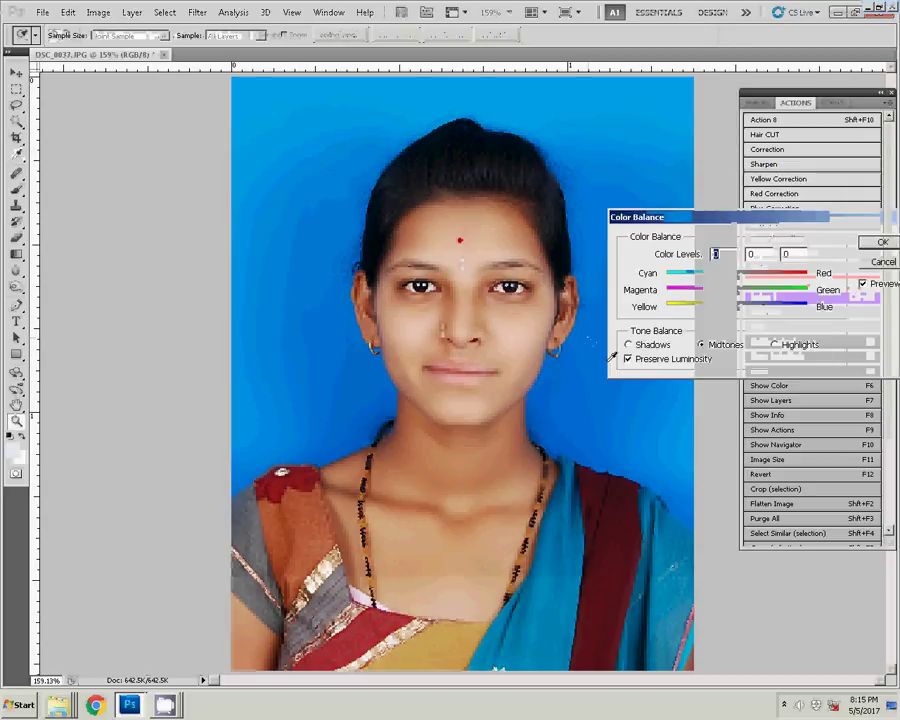
Step: Shift the midtones slightly toward yellow with Color Balance Yellow–Blue at -6
key(ctrl+b)
drag(737, 307, 733, 307)
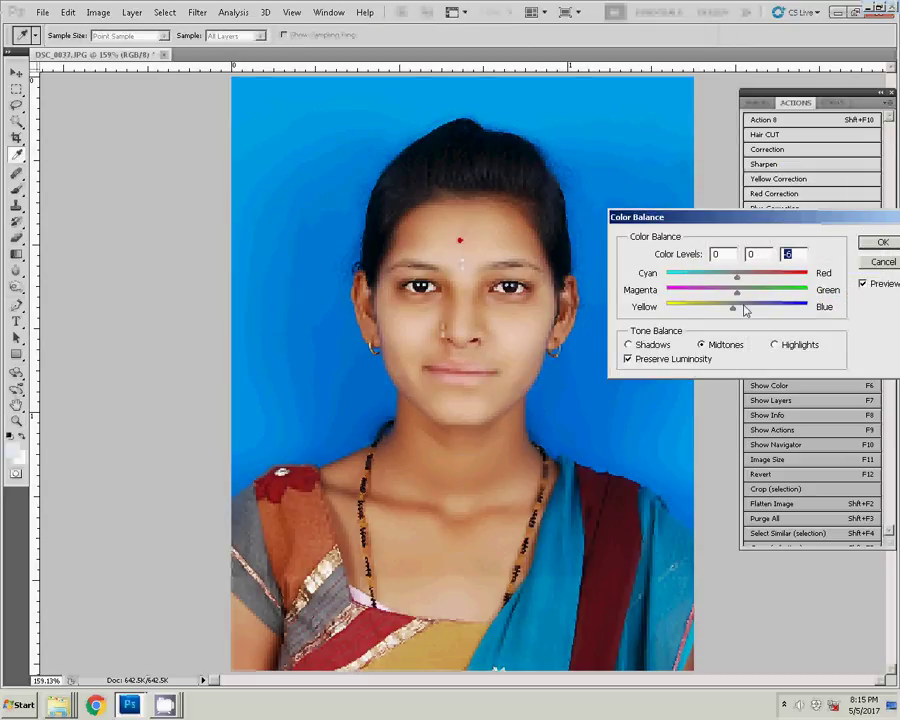
click(882, 245)
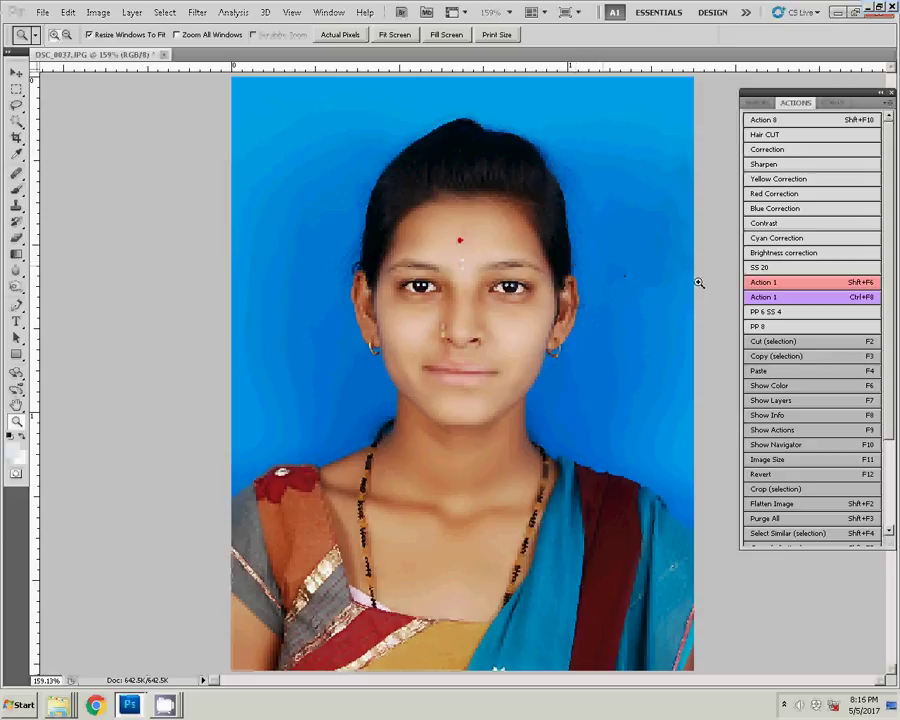
Step: Darken the portrait's midtones with Levels, midtone slider at about 0.76
key(ctrl+l)
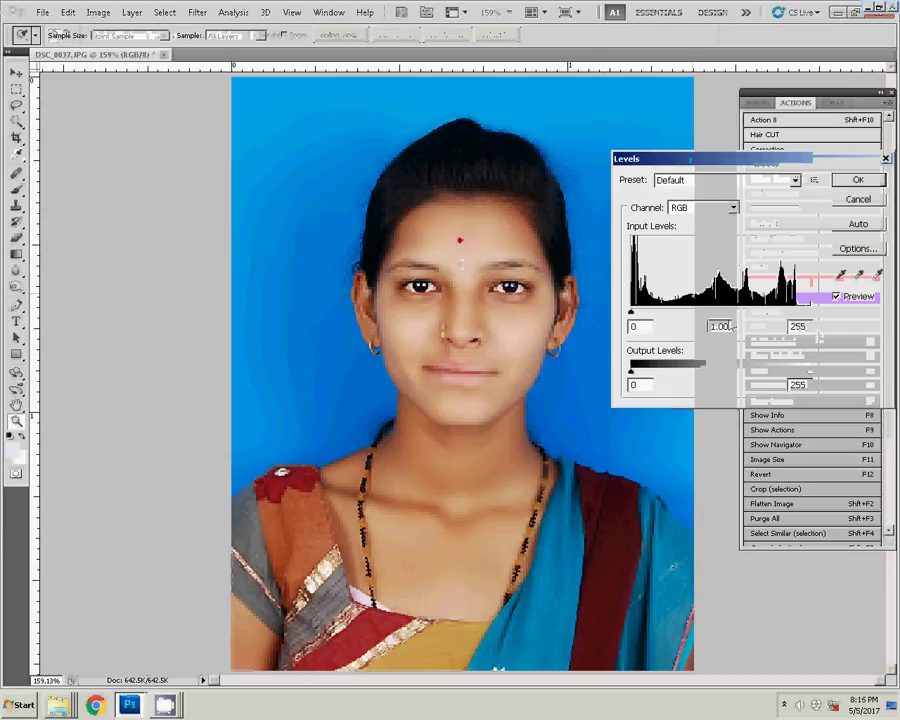
drag(722, 314, 733, 314)
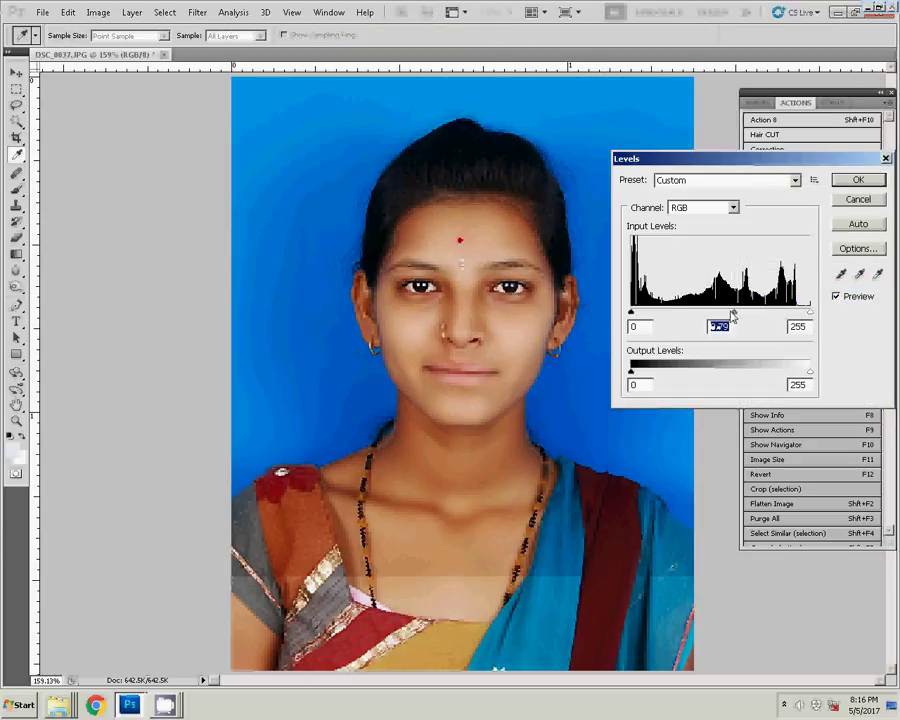
click(858, 179)
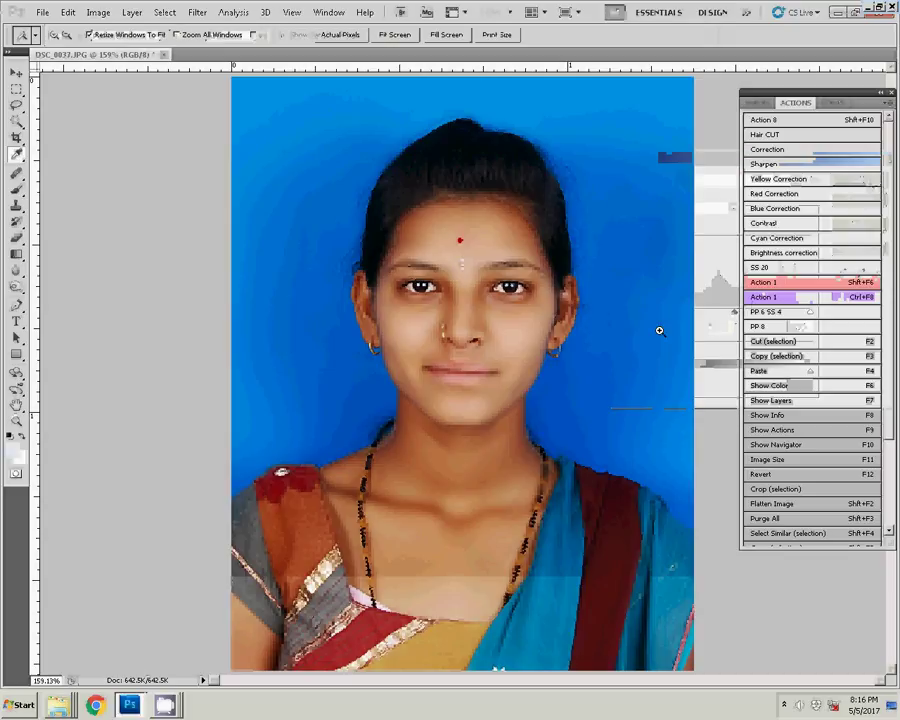
Step: Run the PP 6 SS 4 action to lay out six passport copies and four smaller copies
click(775, 313)
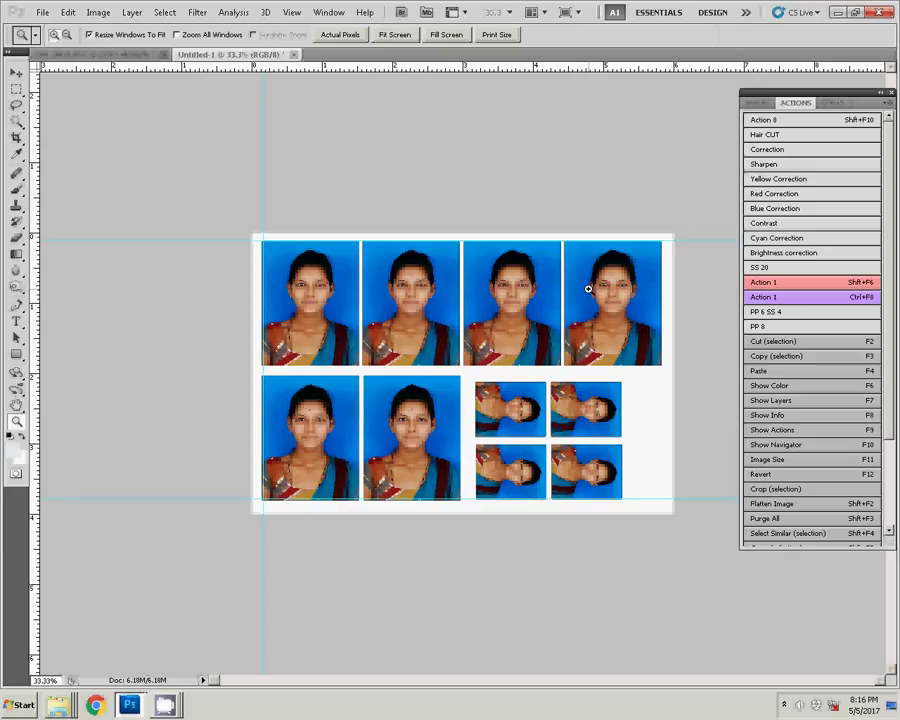
Step: Rotate the photo sheet 90° clockwise and start saving it as a new file
click(98, 12)
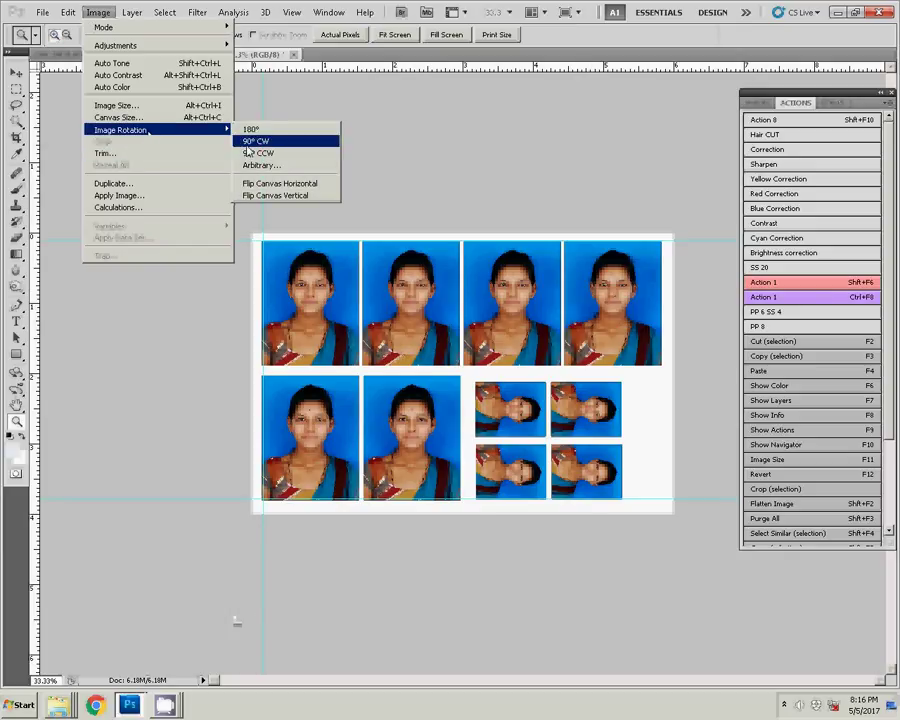
click(255, 141)
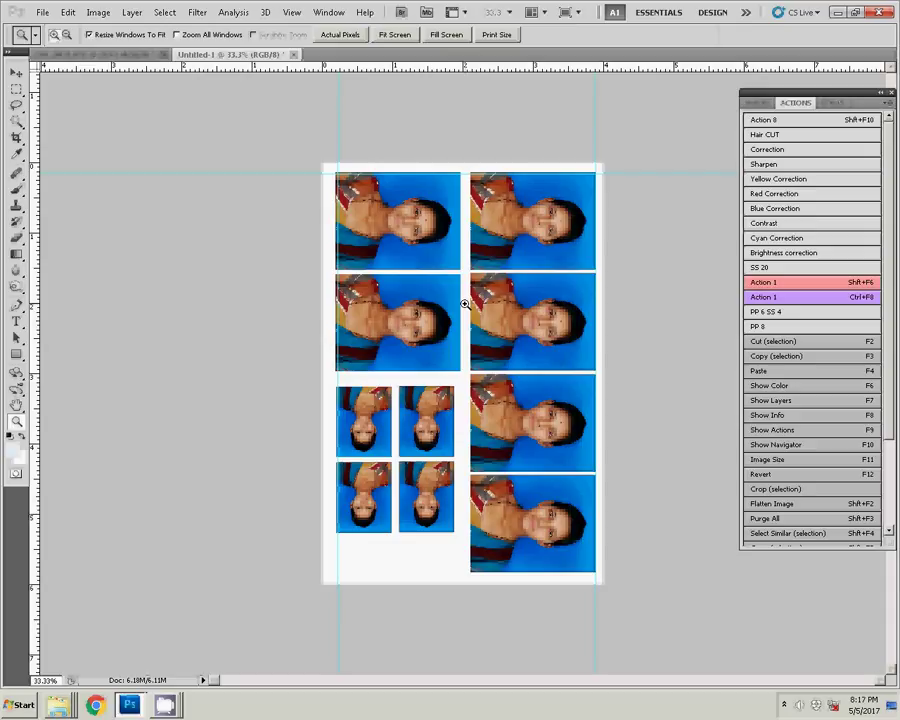
key(ctrl+s)
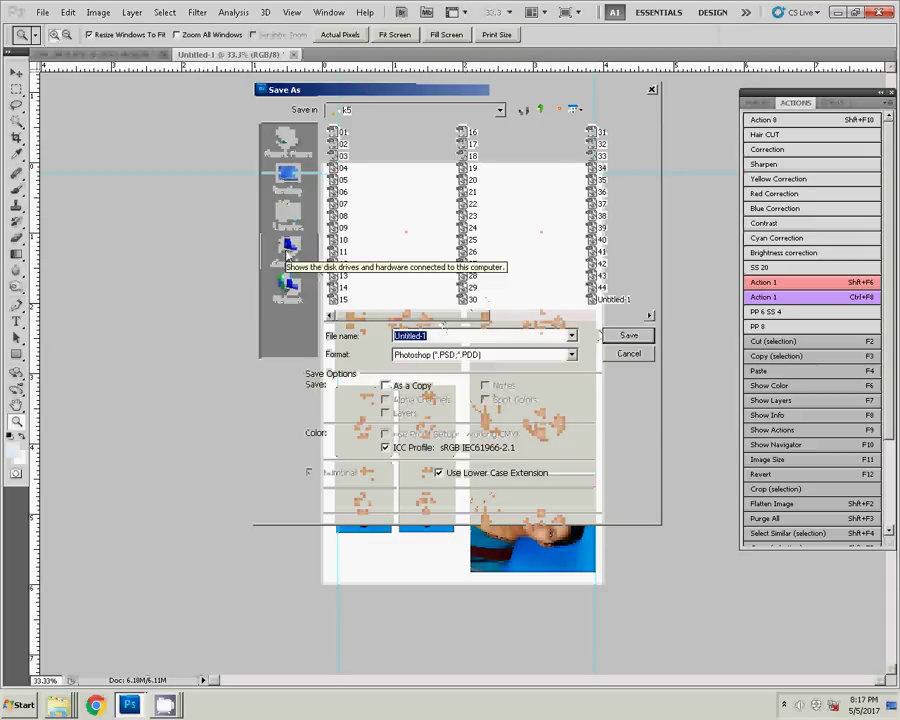
Step: Save the sheet as JPEG 000000000000000.jpg in the Pictures library, then open Pictures
click(288, 213)
double_click(355, 180)
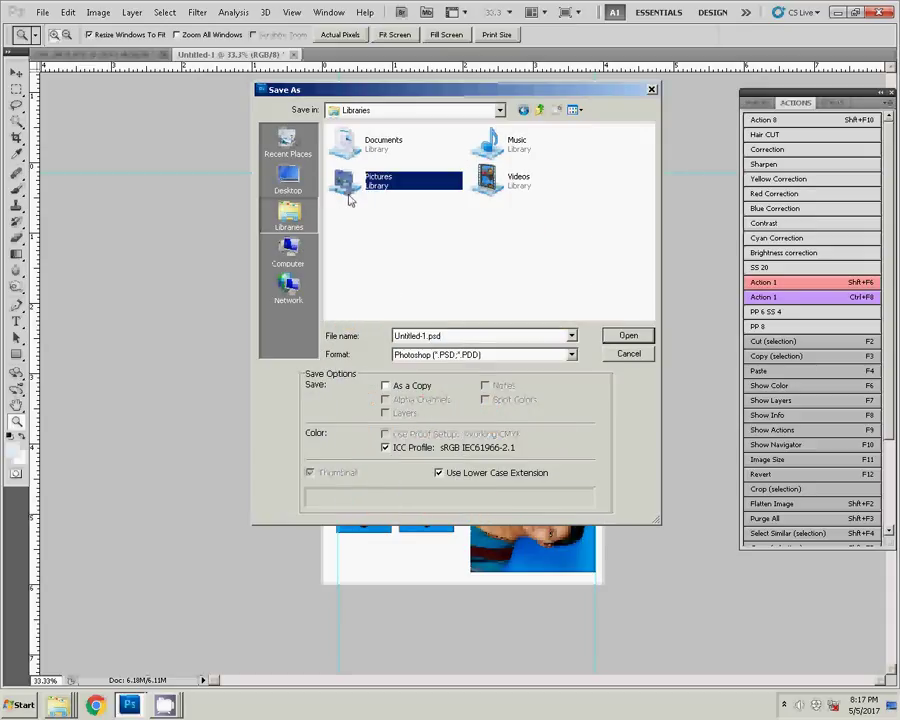
click(455, 354)
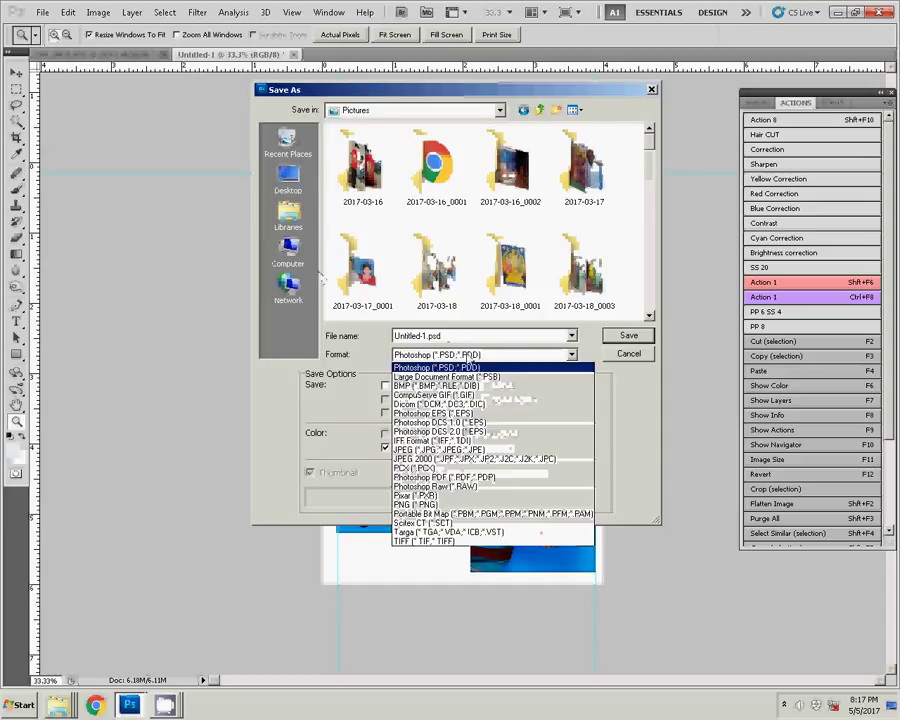
click(464, 452)
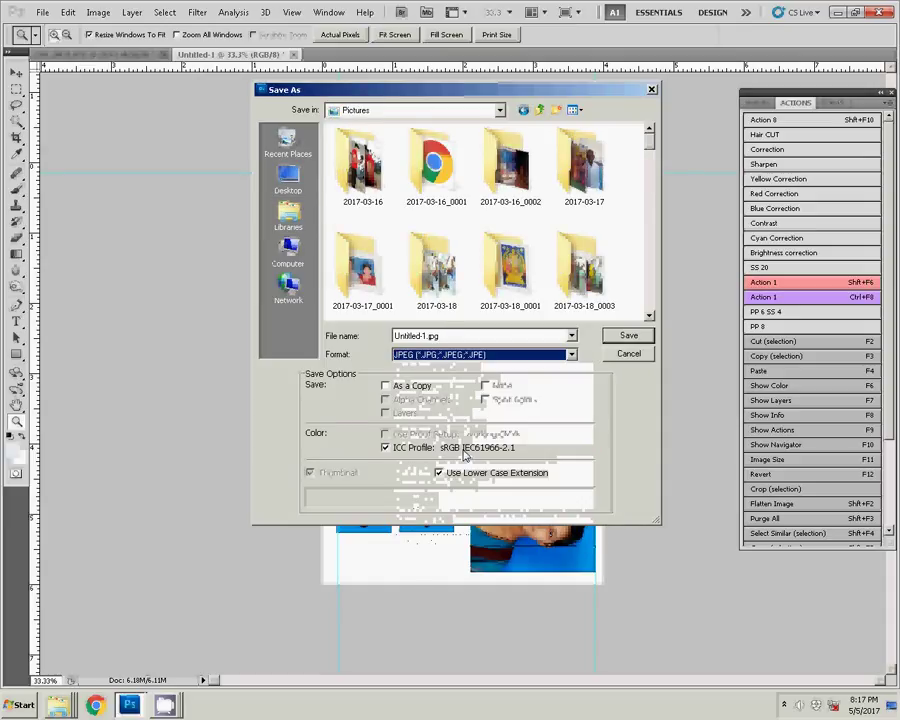
double_click(444, 338)
text(00000000)
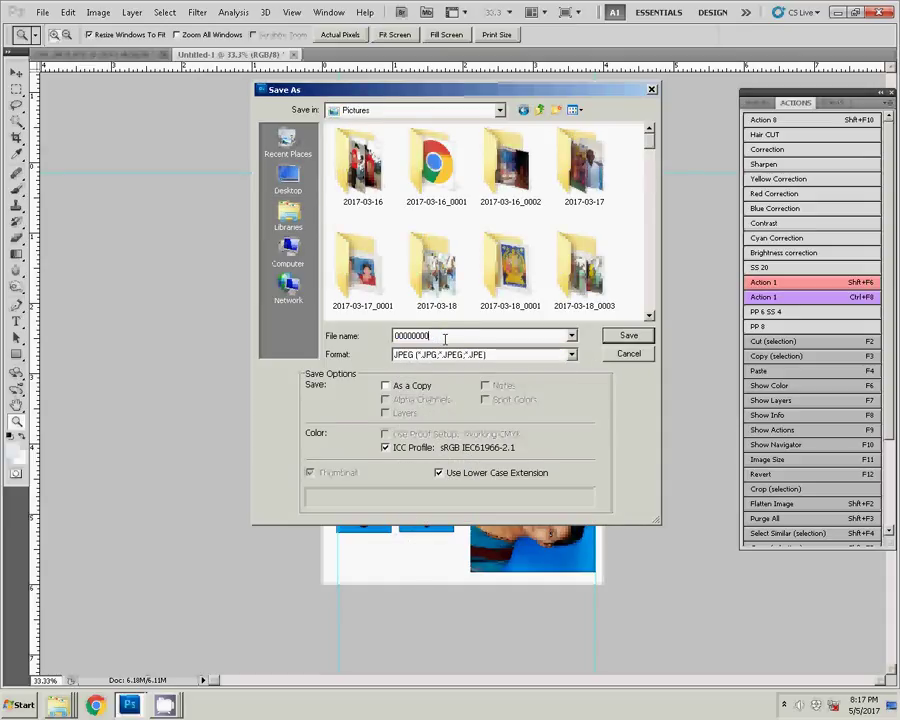
text(0000000)
click(628, 335)
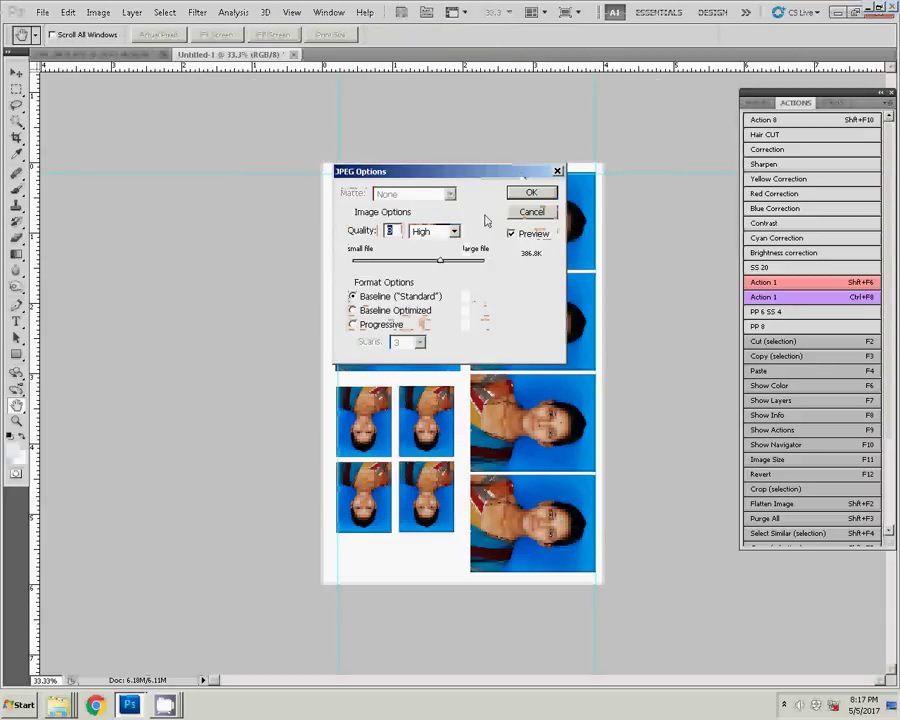
click(528, 192)
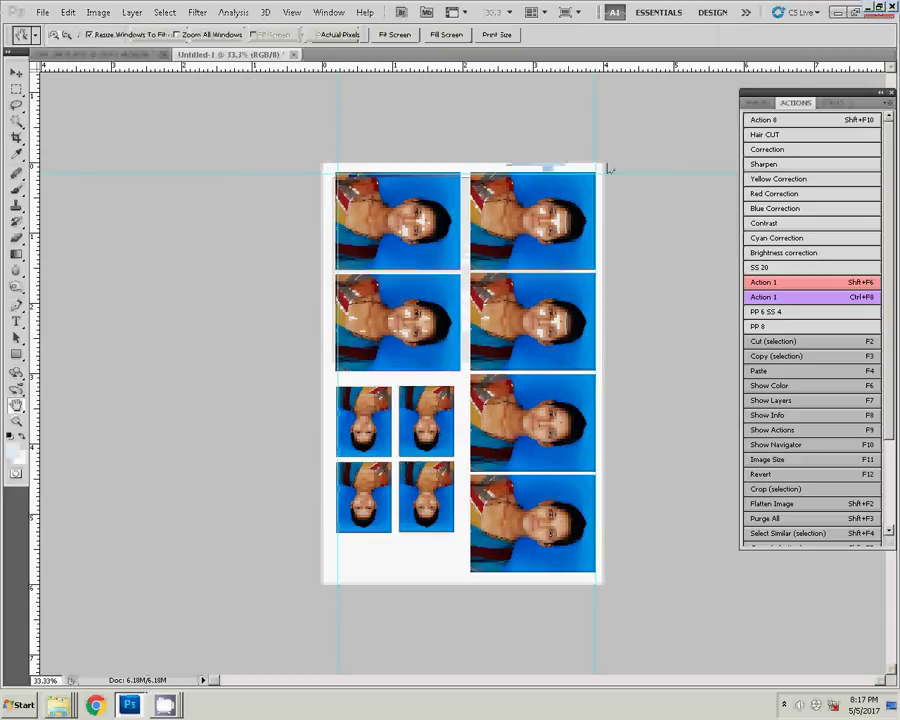
click(22, 705)
click(200, 423)
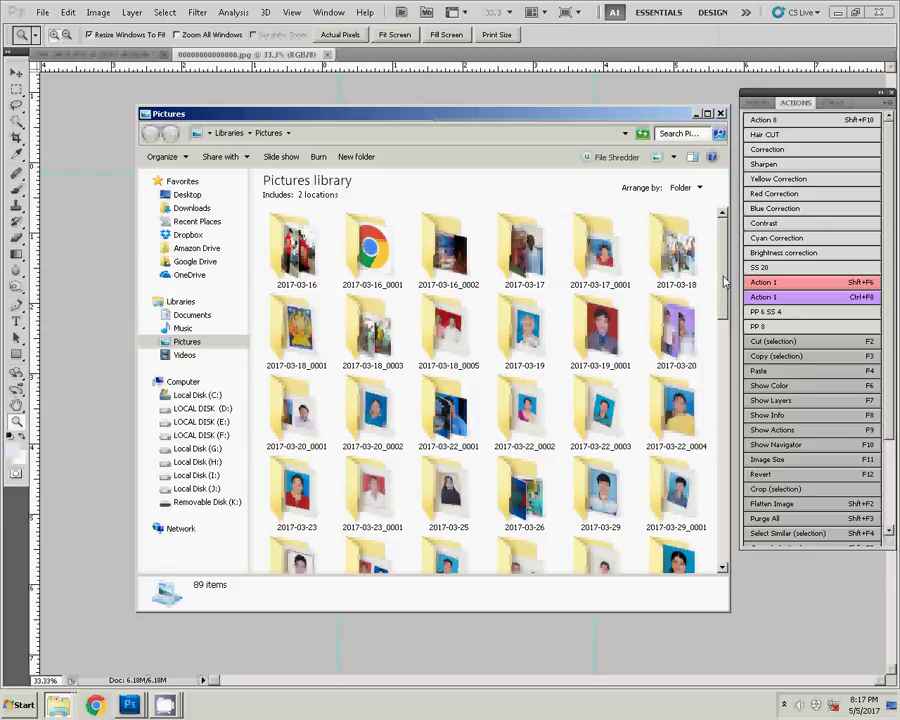
Step: Find 000000000000000.jpg in Pictures and open Print Pictures for it
scroll(620, 284, down, 5)
scroll(620, 400, down, 3)
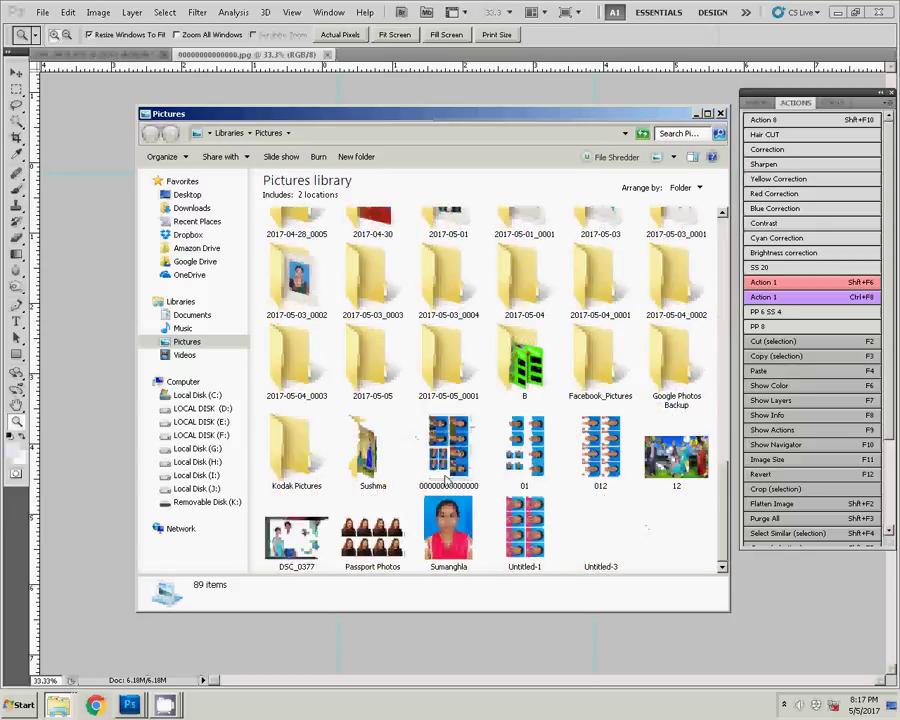
click(450, 460)
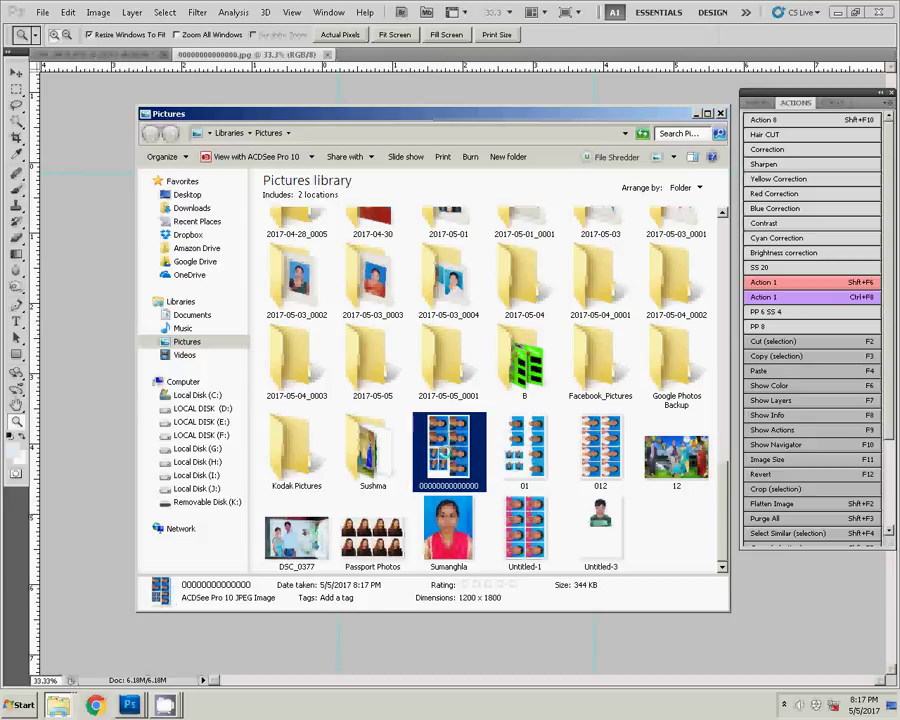
right_click(452, 450)
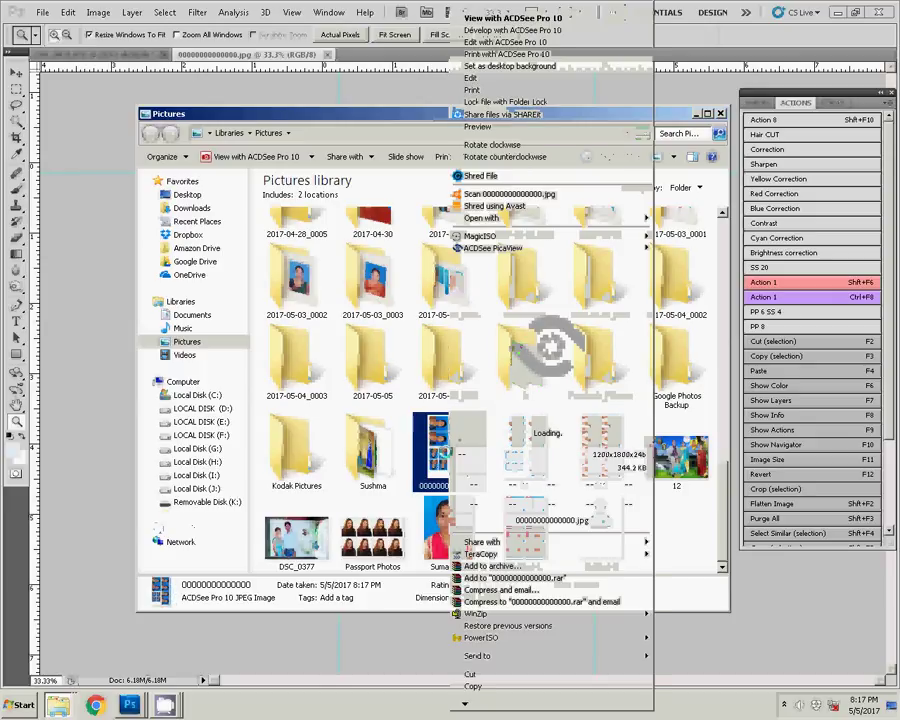
click(484, 91)
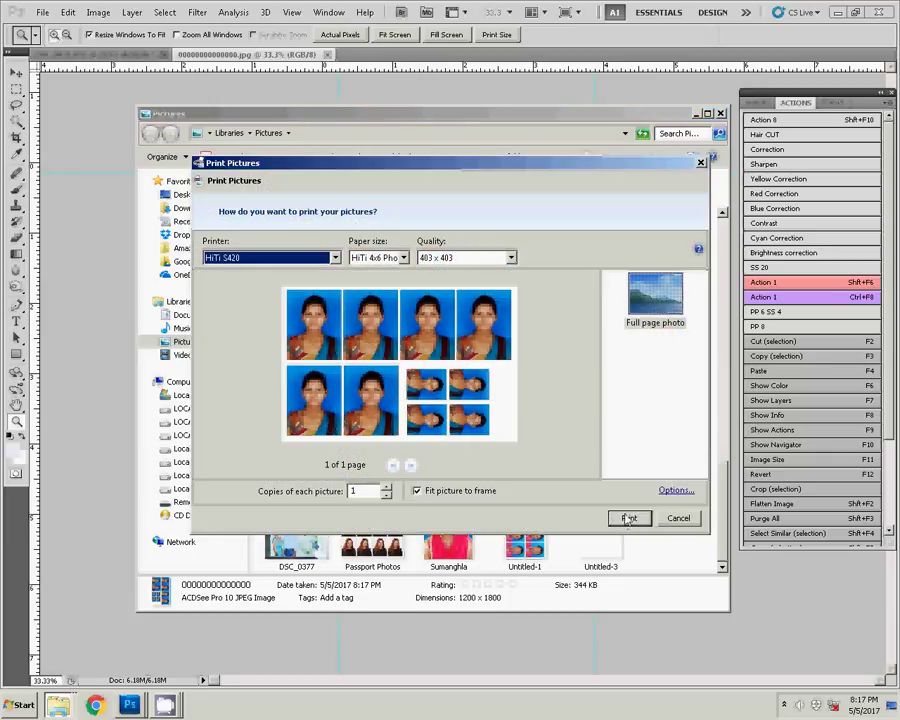
Step: Print the passport sheet on the HiTi S420 at full-page photo layout
click(628, 519)
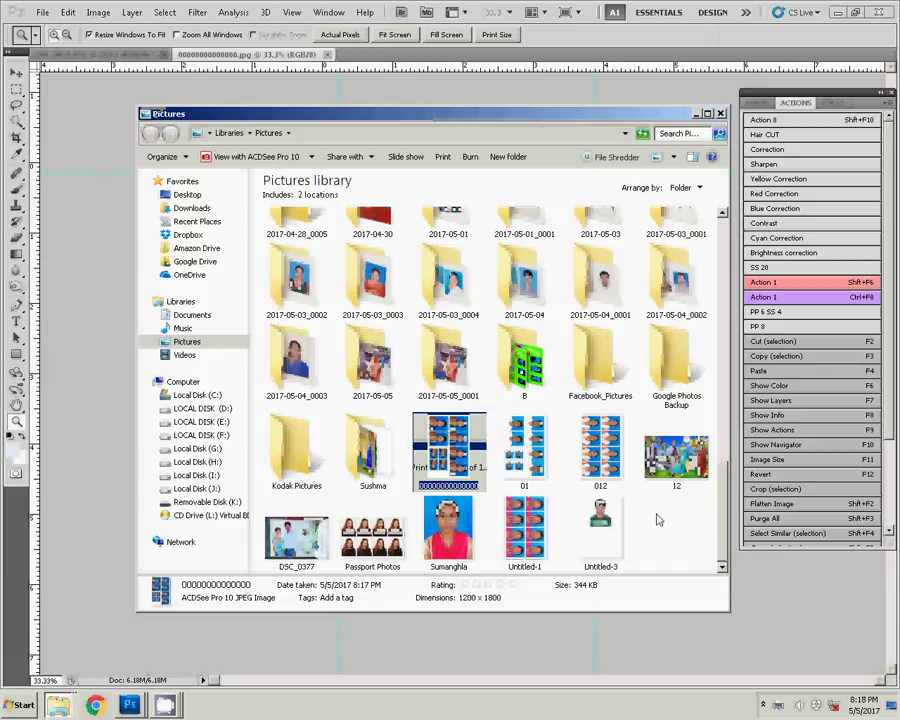
Step: Keep the sheet's file name and dismiss the Avast new-network firewall notice
key(Return)
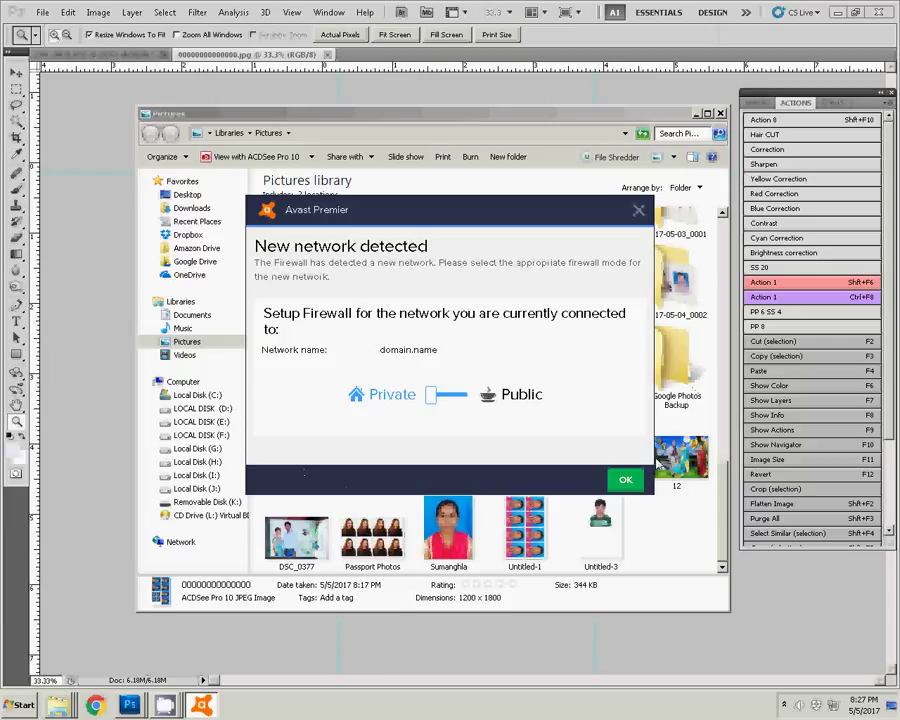
click(625, 480)
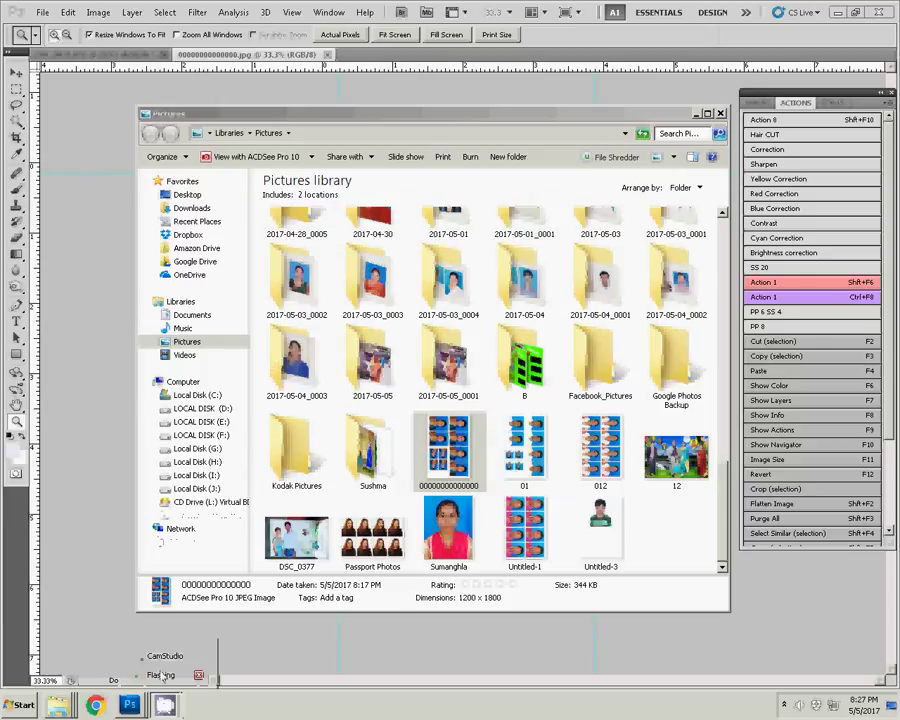